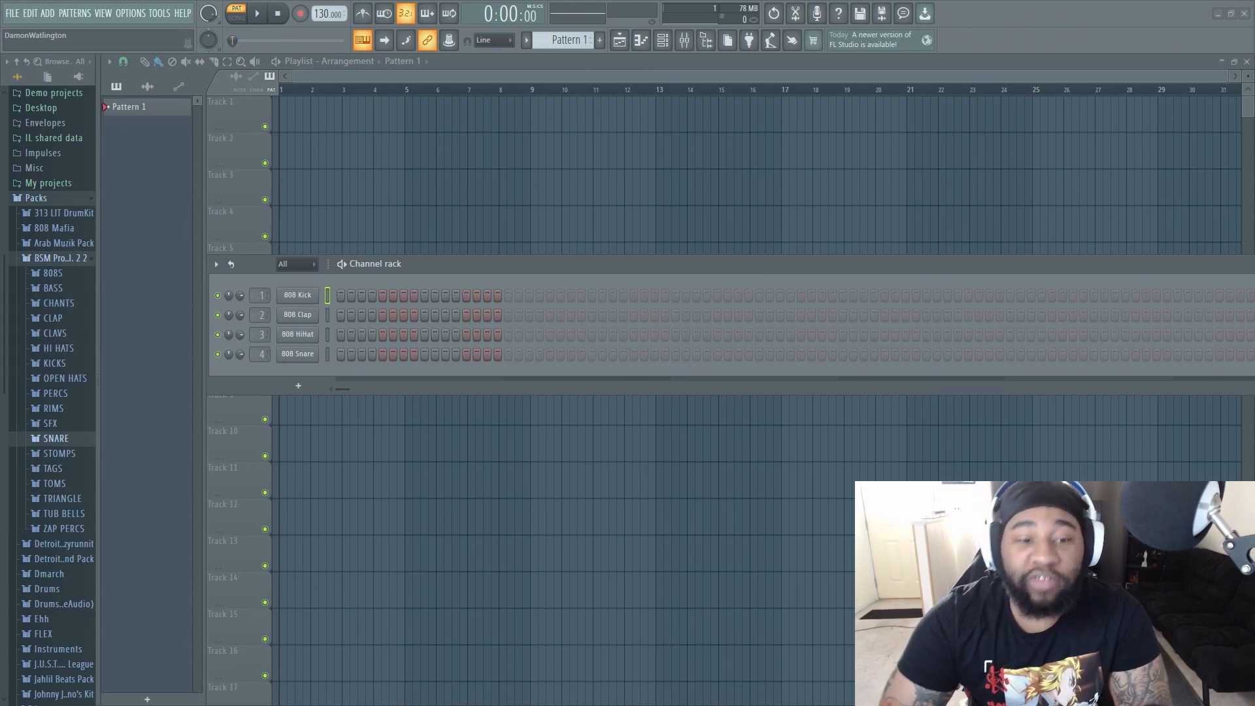
# - Open the "Rickross type" project and bring its playlist to the front
pyautogui.click(66, 243)
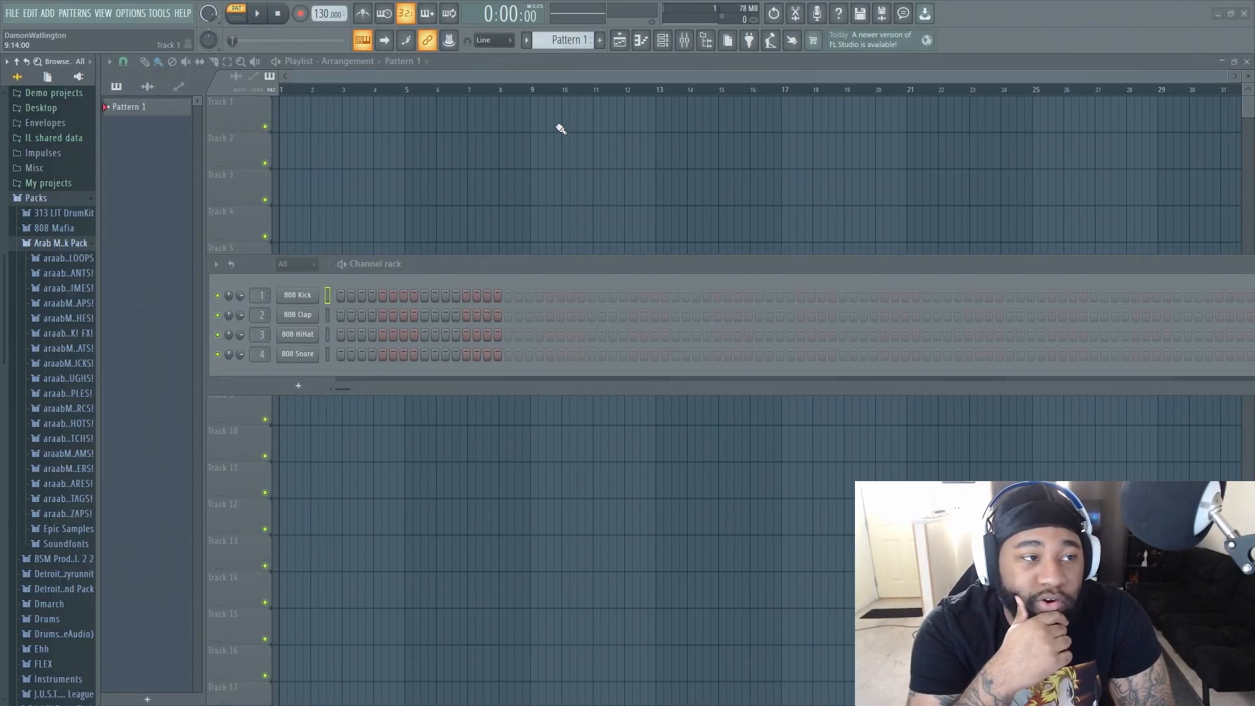
pyautogui.click(13, 13)
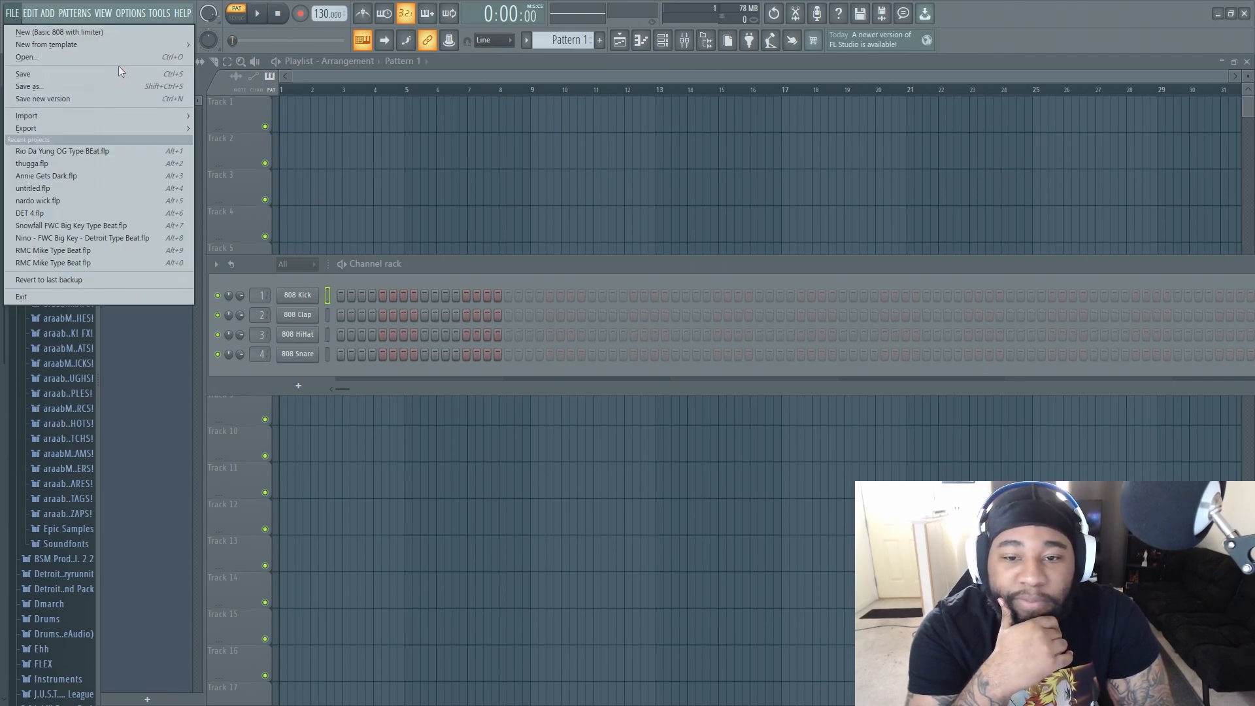
pyautogui.click(96, 57)
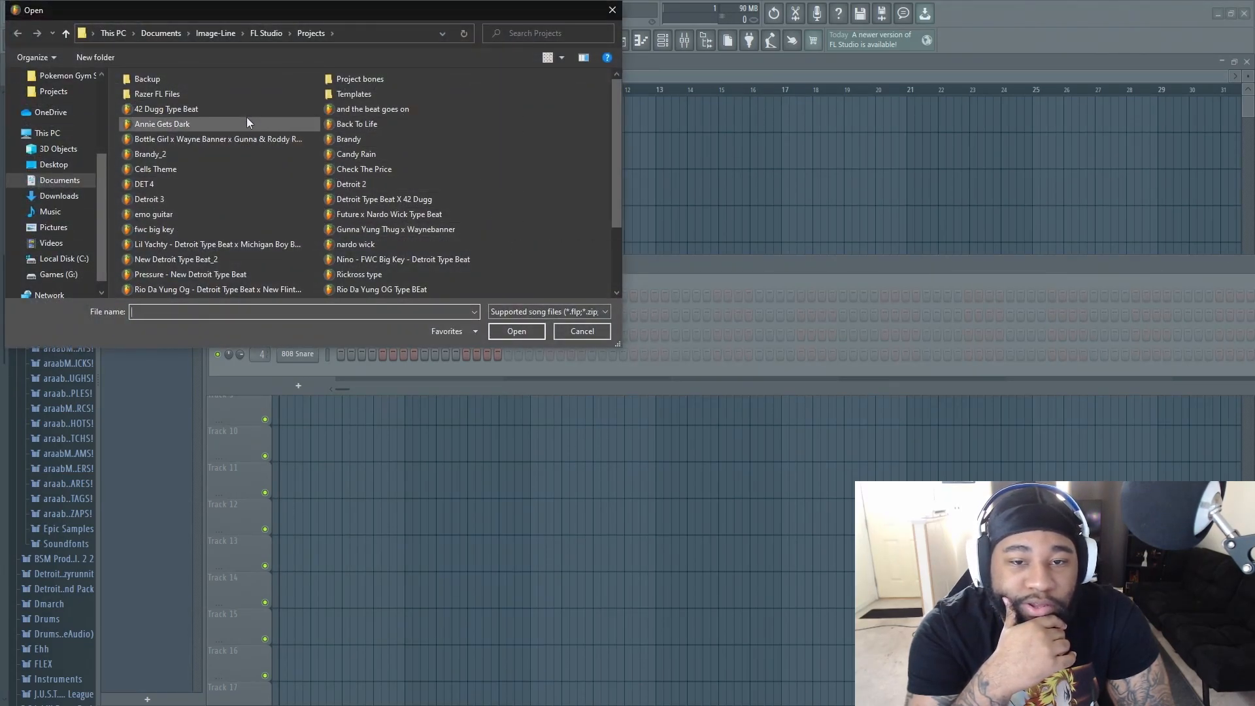
pyautogui.click(367, 273)
pyautogui.click(527, 335)
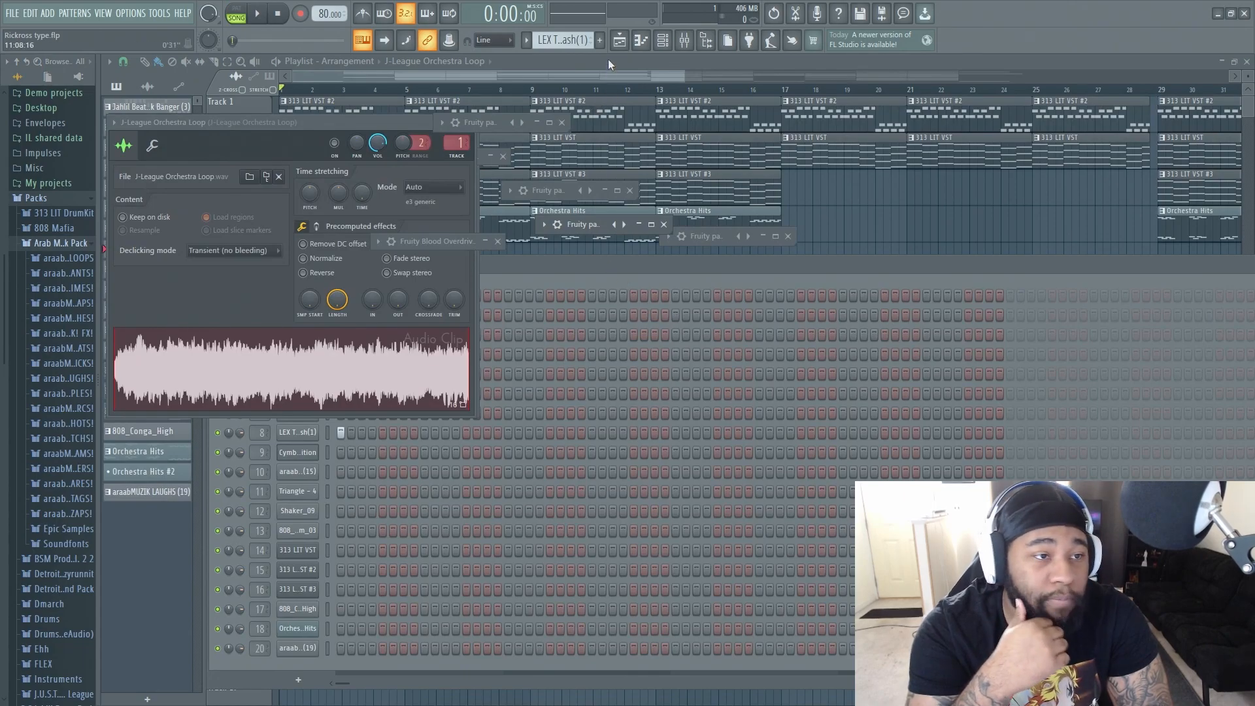
pyautogui.click(606, 63)
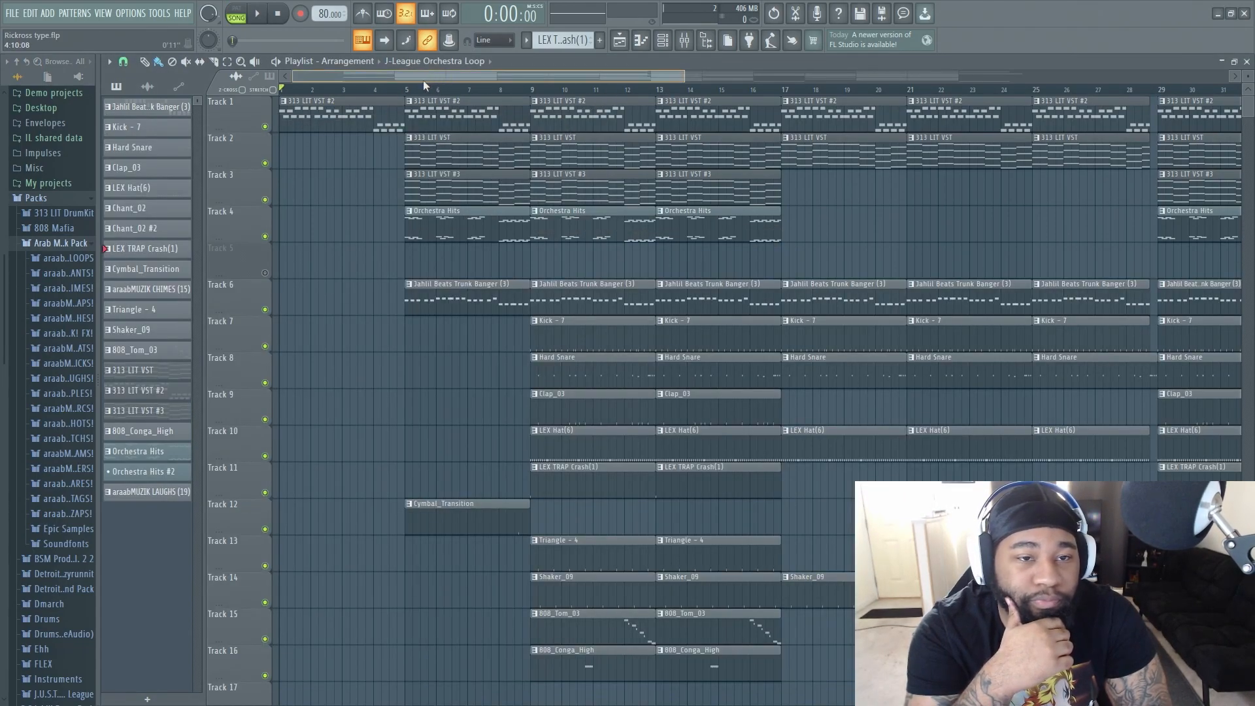
# - Move the araabMUZIK CHIMES (15) clip at bar 1 from Track 19 up to Track 13 in the playlist
pyautogui.moveTo(680, 75)
pyautogui.mouseDown()
pyautogui.moveTo(1072, 83)
pyautogui.moveTo(657, 79)
pyautogui.mouseUp()
pyautogui.scroll(-3, 499, 381)
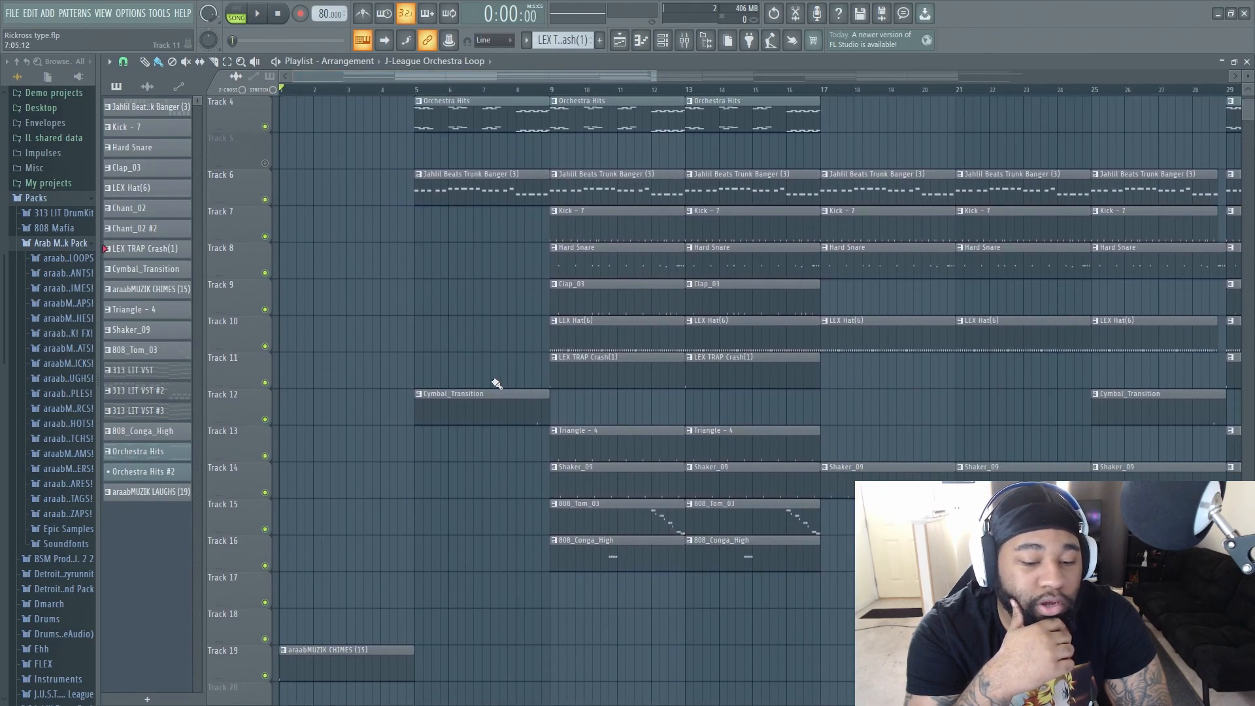
pyautogui.moveTo(316, 673); pyautogui.dragTo(212, 429)
pyautogui.scroll(3, 457, 373)
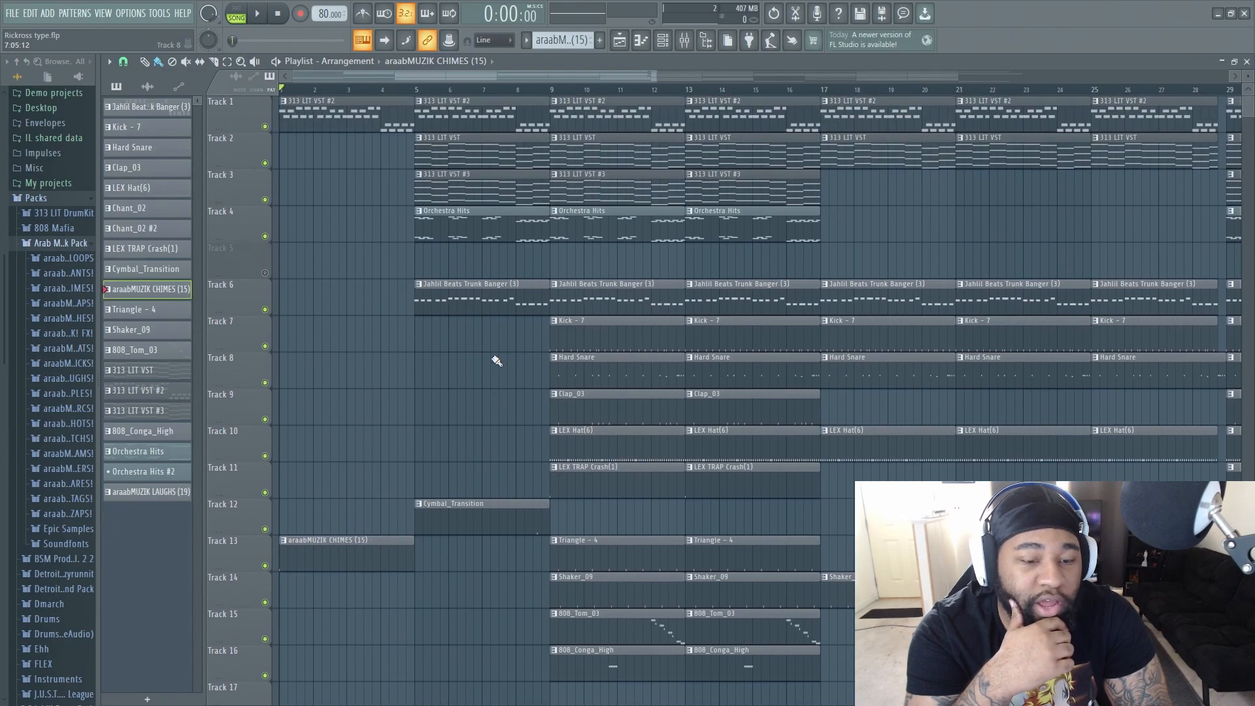
# - Solo Track 1 in the playlist and inspect the instrument list of the 313 LIT VST channel
pyautogui.rightClick(265, 128)
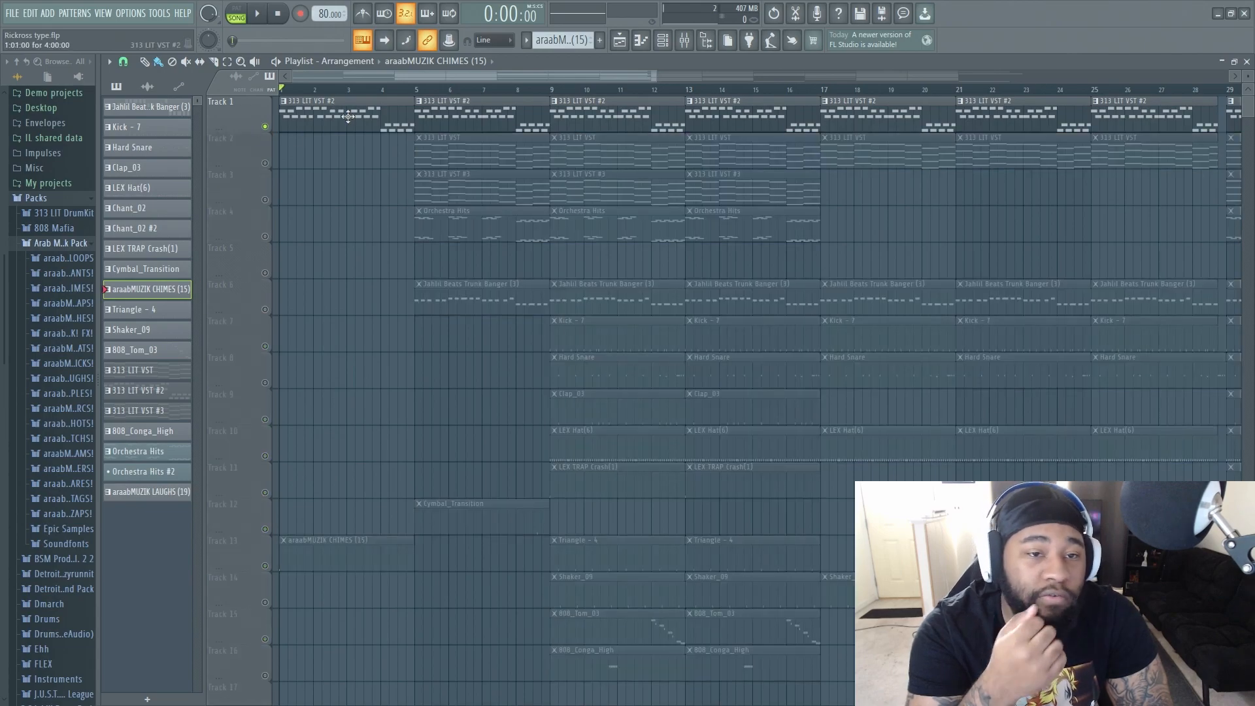
pyautogui.click(662, 40)
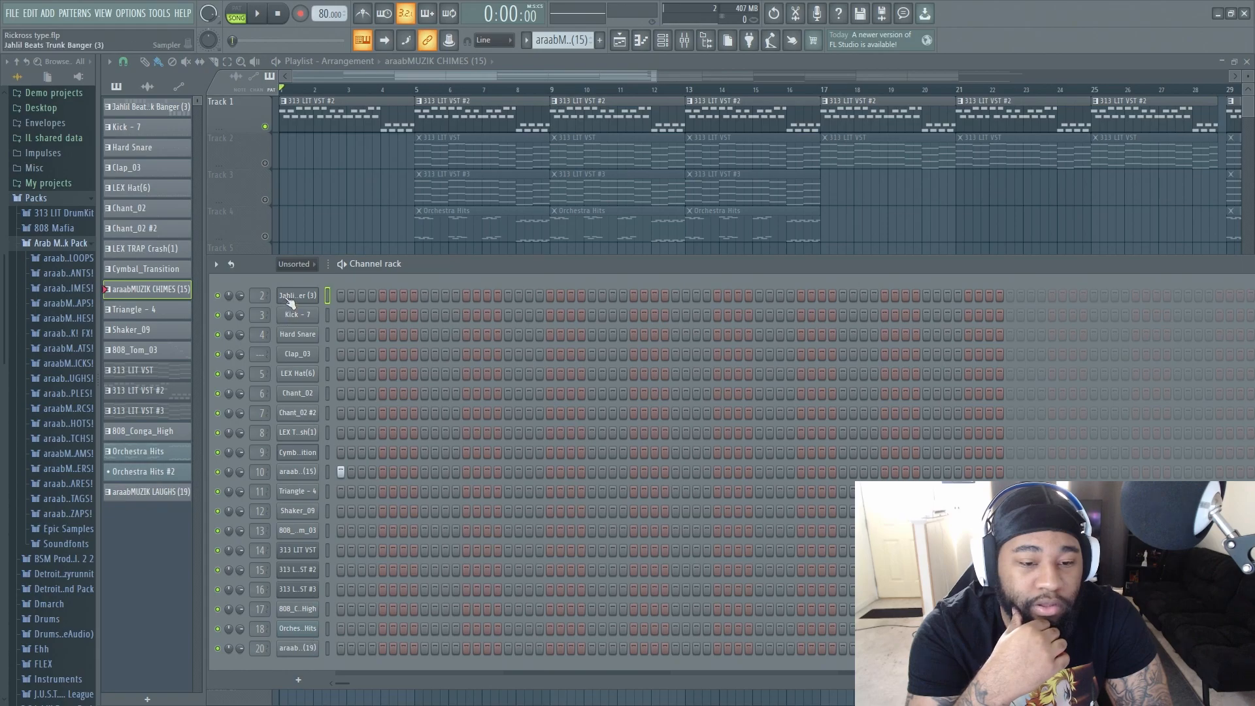
pyautogui.click(301, 550)
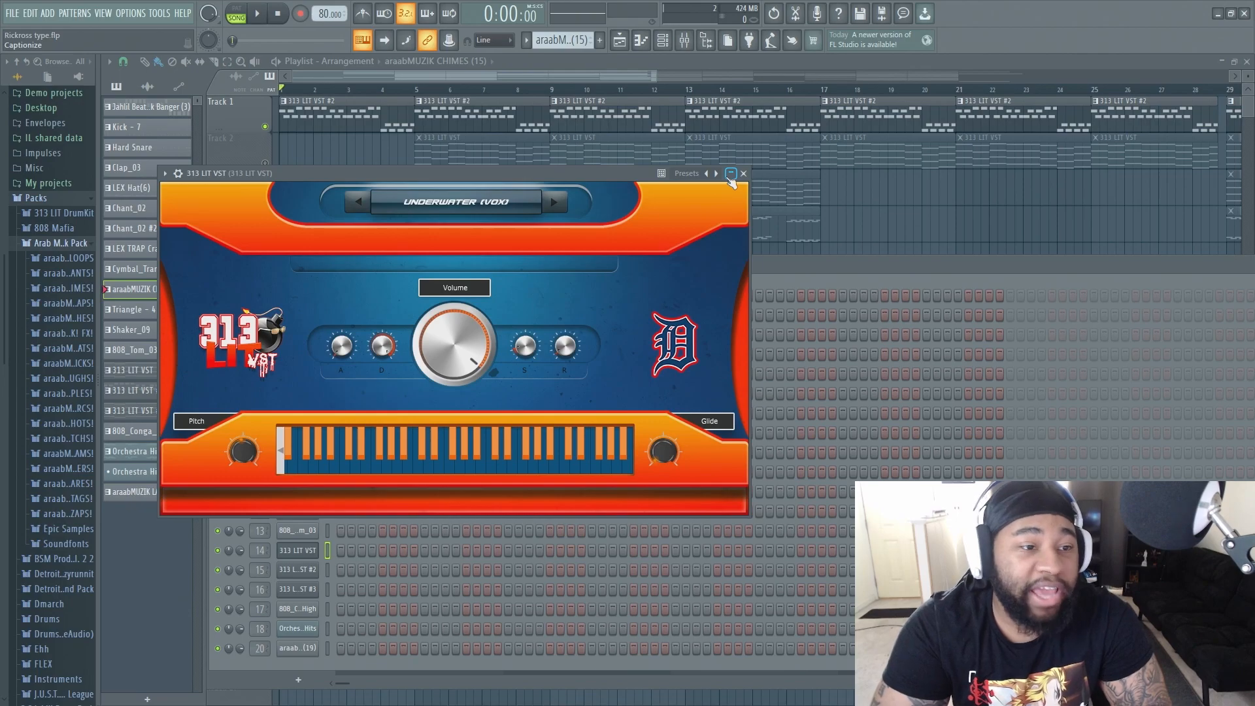
pyautogui.click(455, 202)
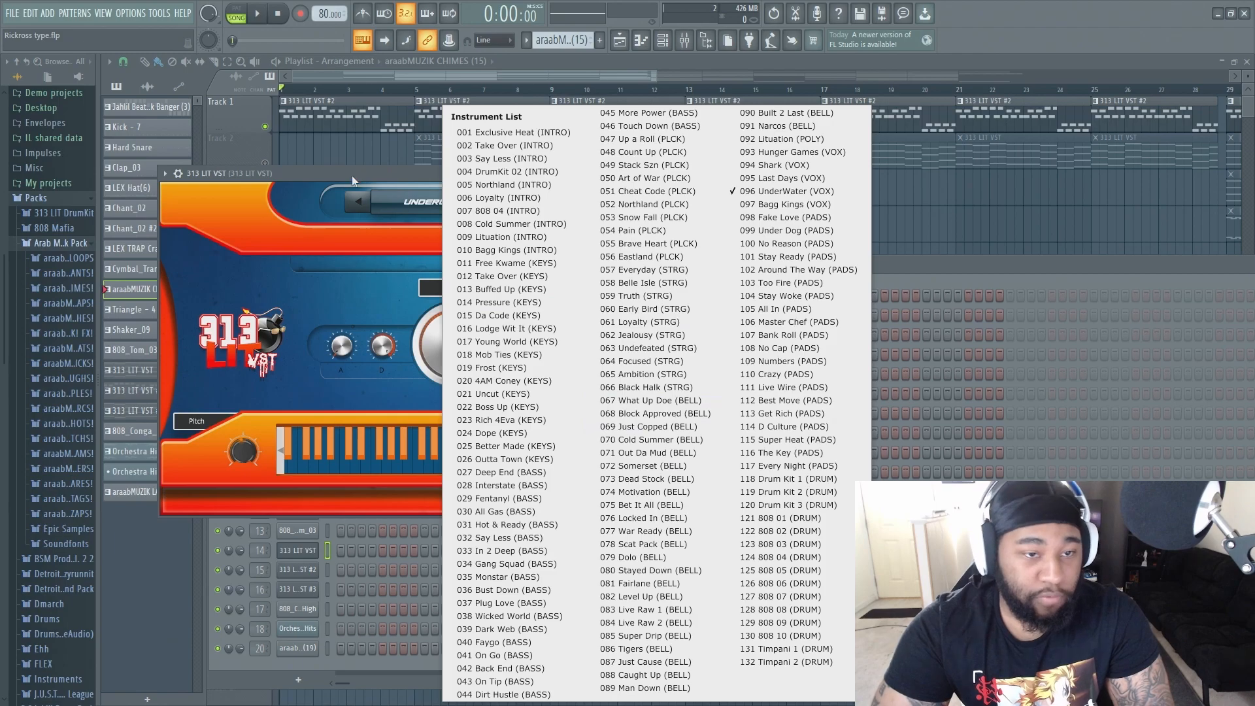
pyautogui.click(555, 61)
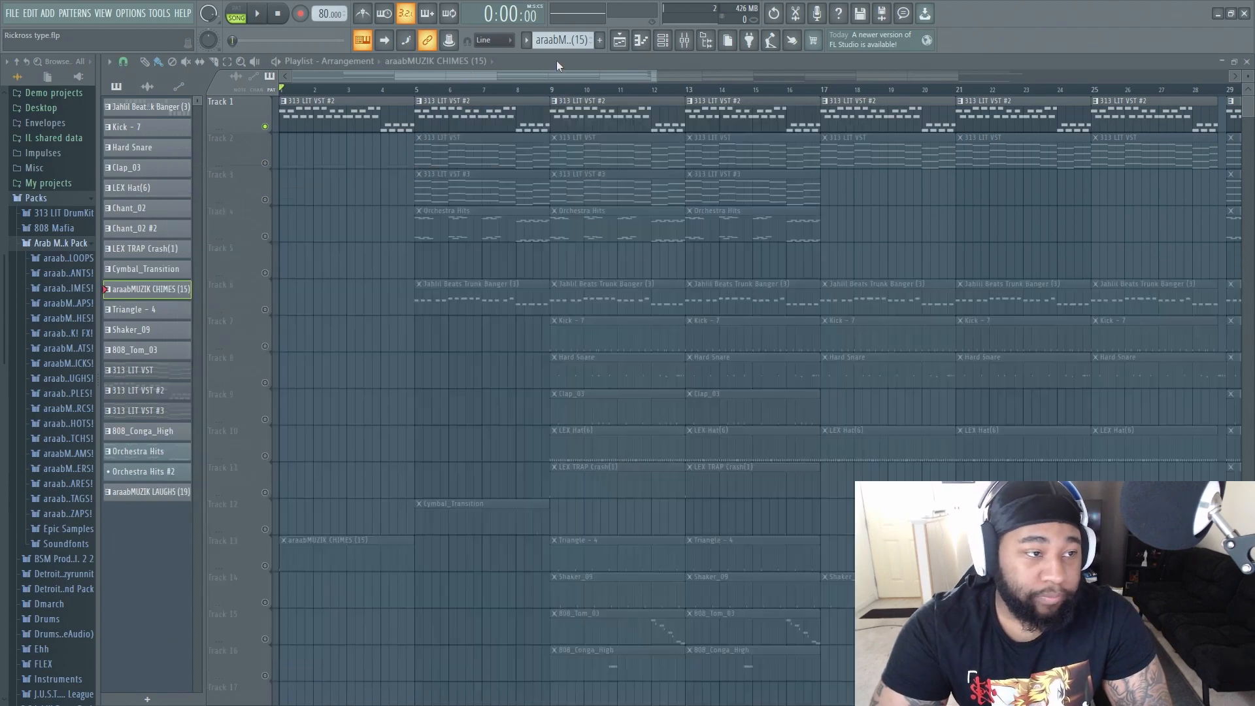
# - Open the first 313 LIT VST #2 clip in the piano roll and play its melody
pyautogui.doubleClick(341, 117)
pyautogui.moveTo(553, 77); pyautogui.dragTo(367, 100)
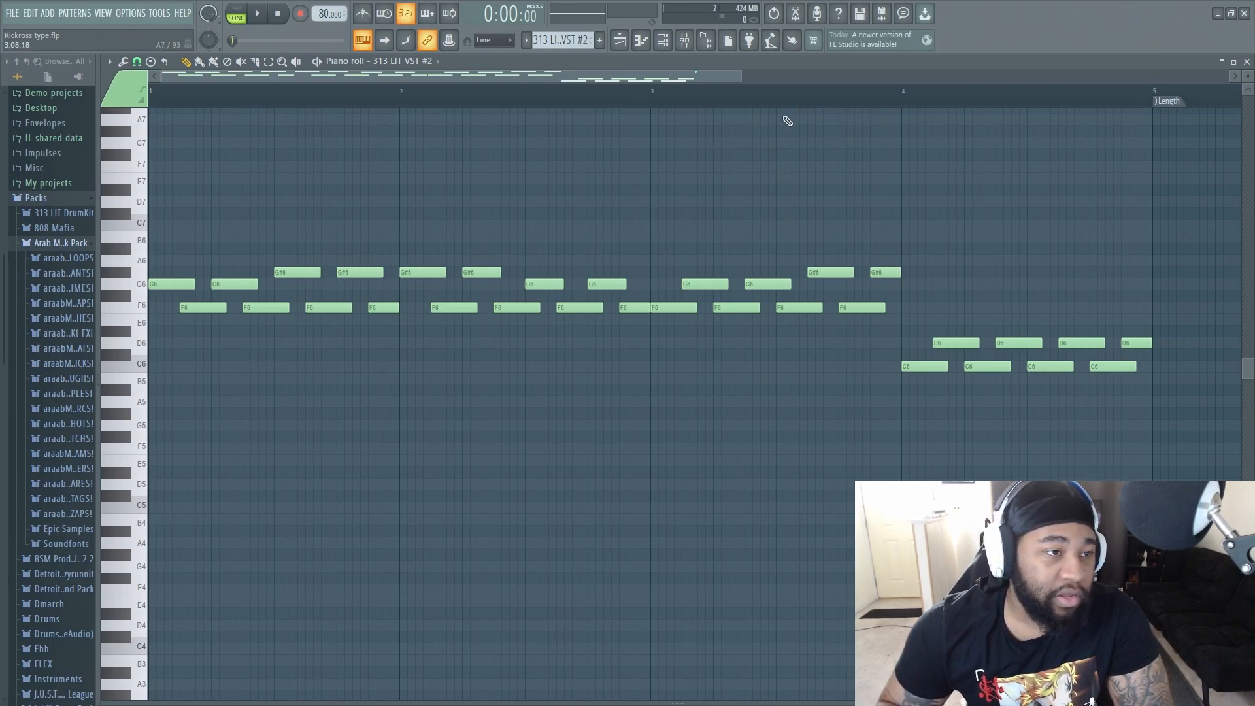
pyautogui.press('space')
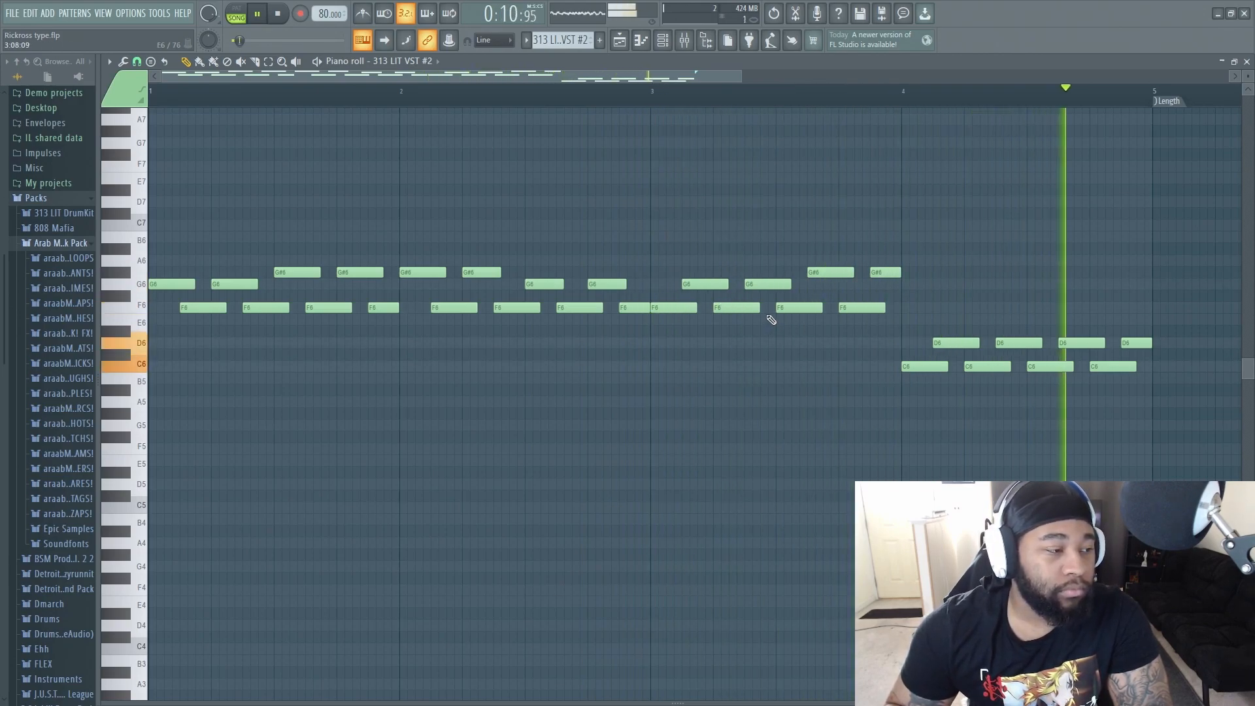
pyautogui.press('space')
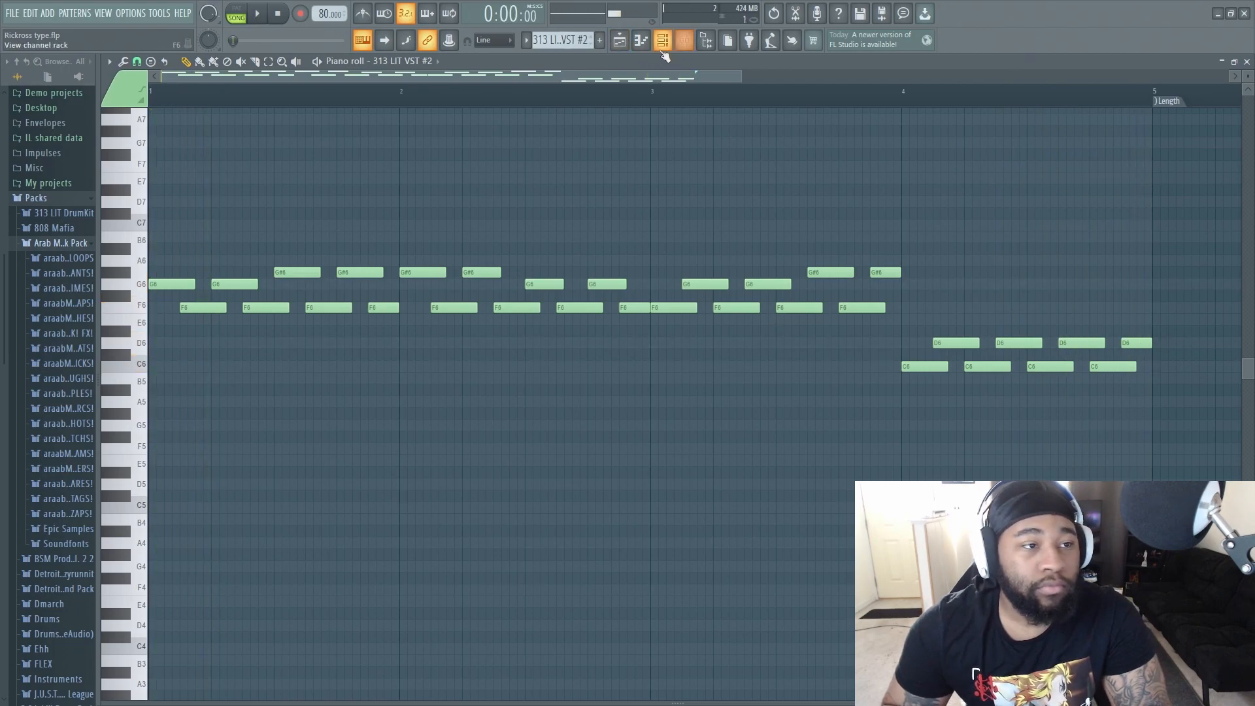
# - Return to the playlist, unmute Track 2 and mute Track 1
pyautogui.click(663, 51)
pyautogui.click(620, 45)
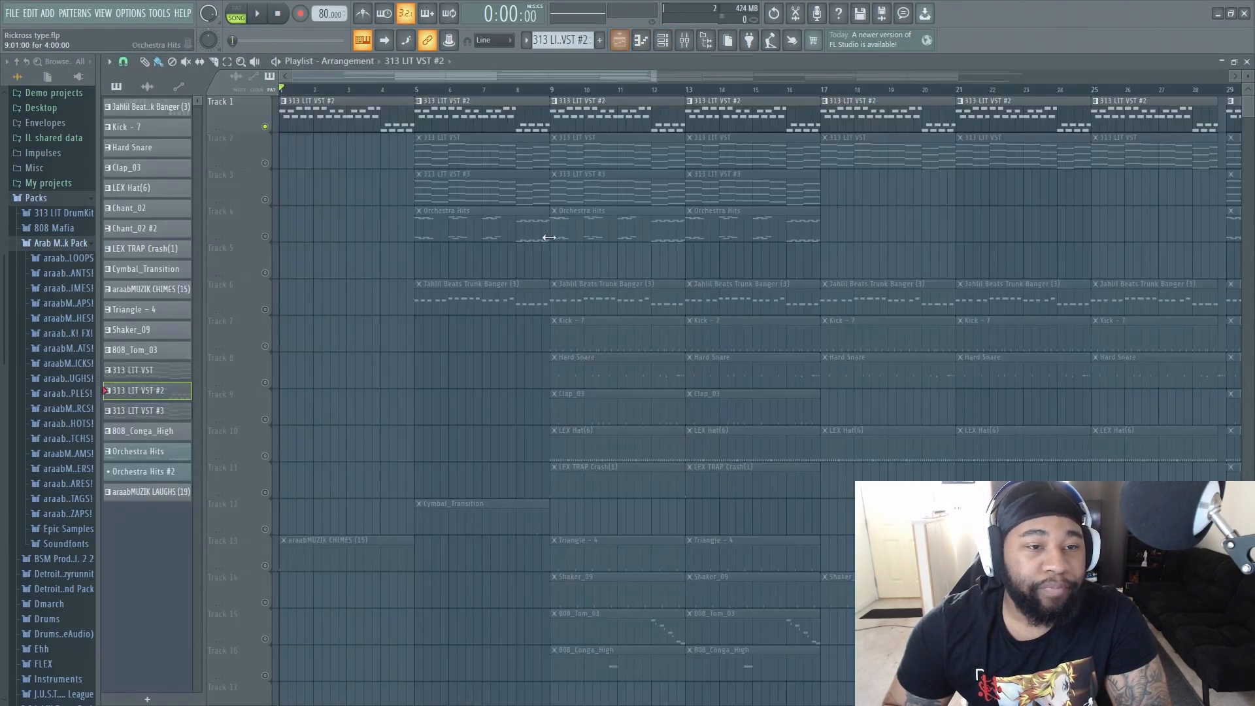
pyautogui.click(265, 165)
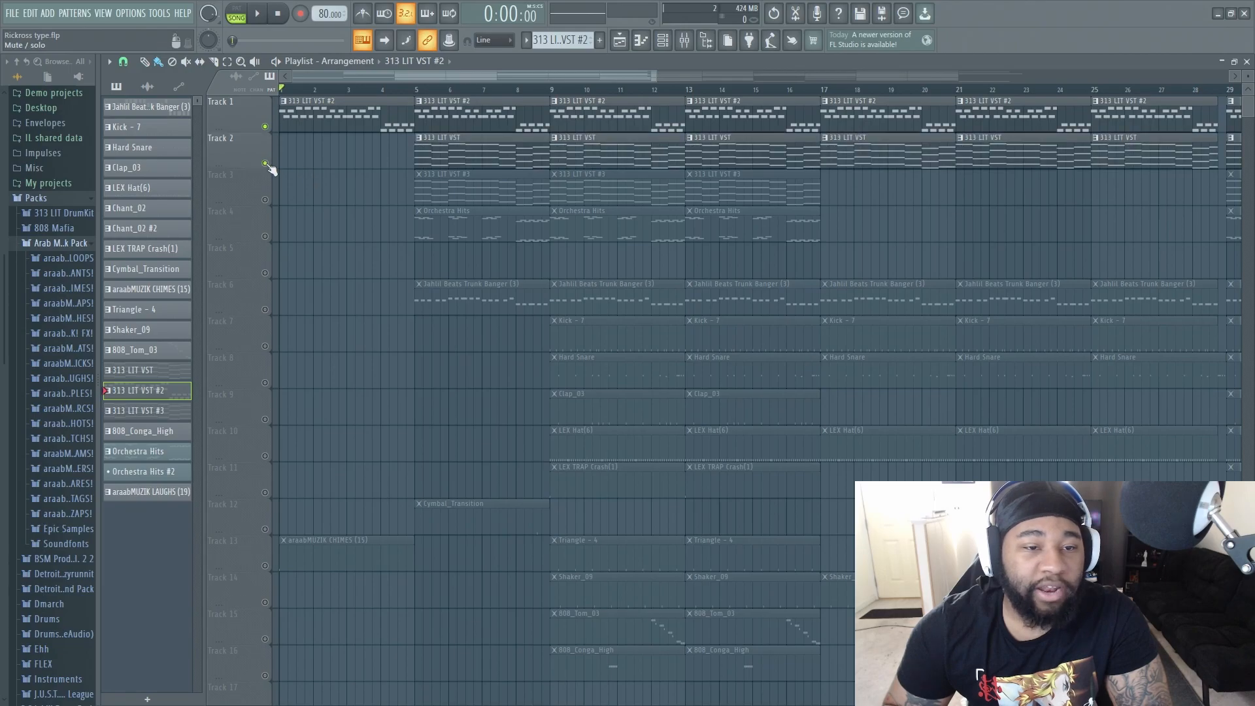
pyautogui.click(266, 127)
# - Examine the first 313 LIT VST clip's notes in the piano roll and its track in the mixer
pyautogui.doubleClick(433, 153)
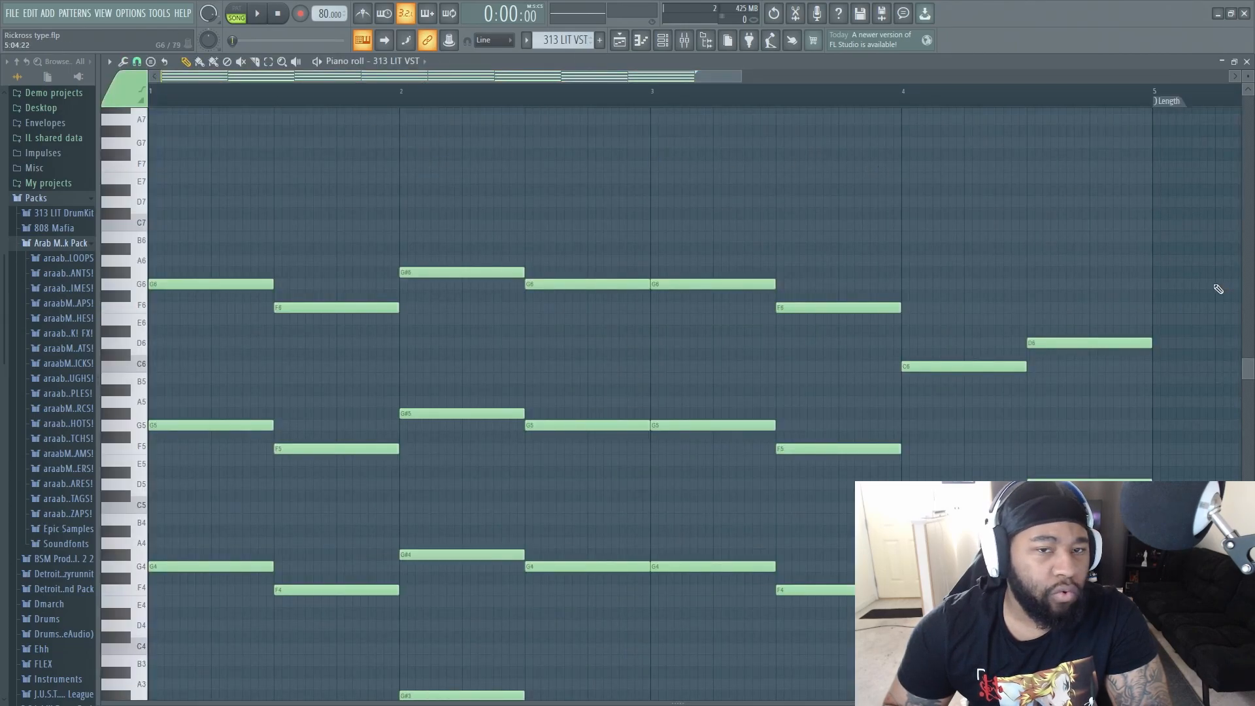
pyautogui.click(684, 40)
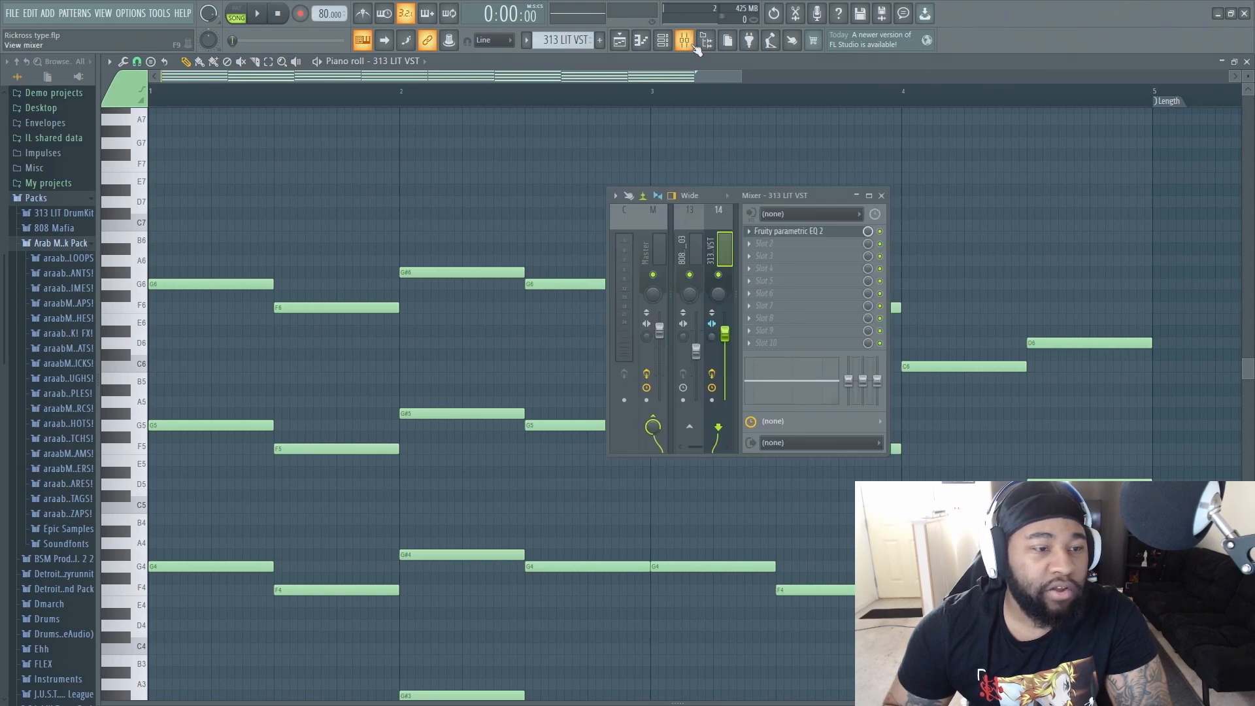
pyautogui.doubleClick(818, 189)
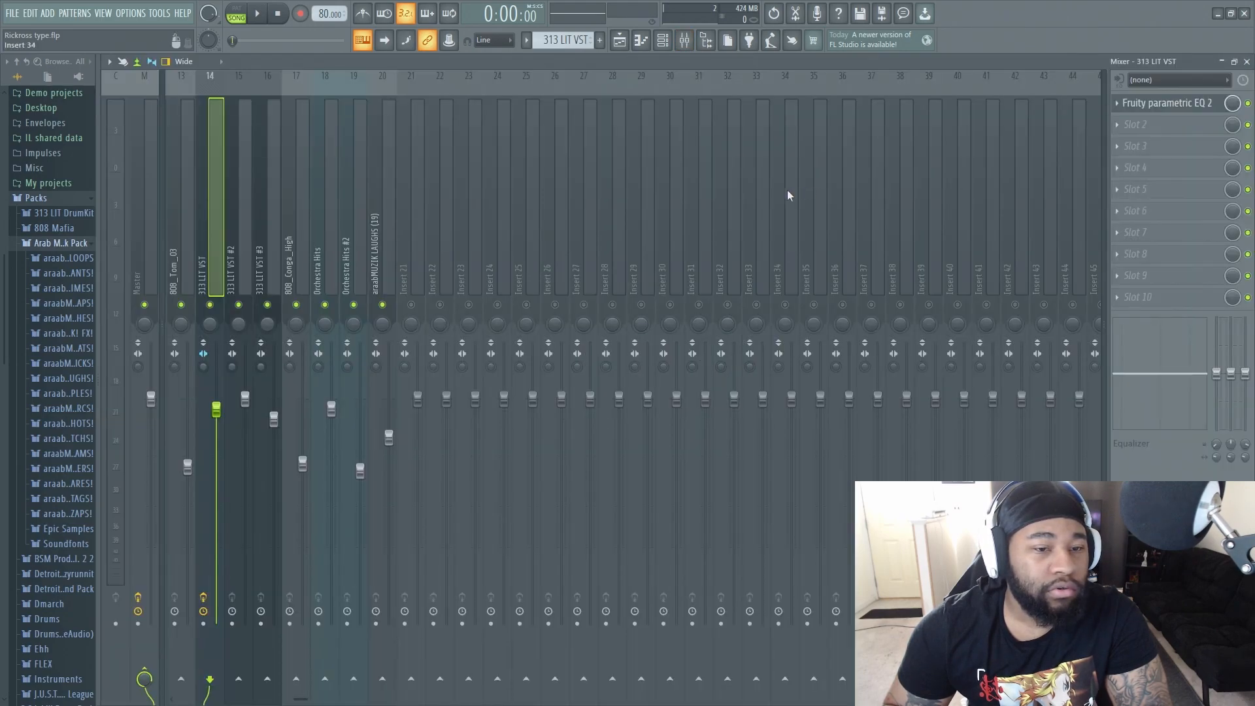
pyautogui.click(1222, 61)
pyautogui.press('space')
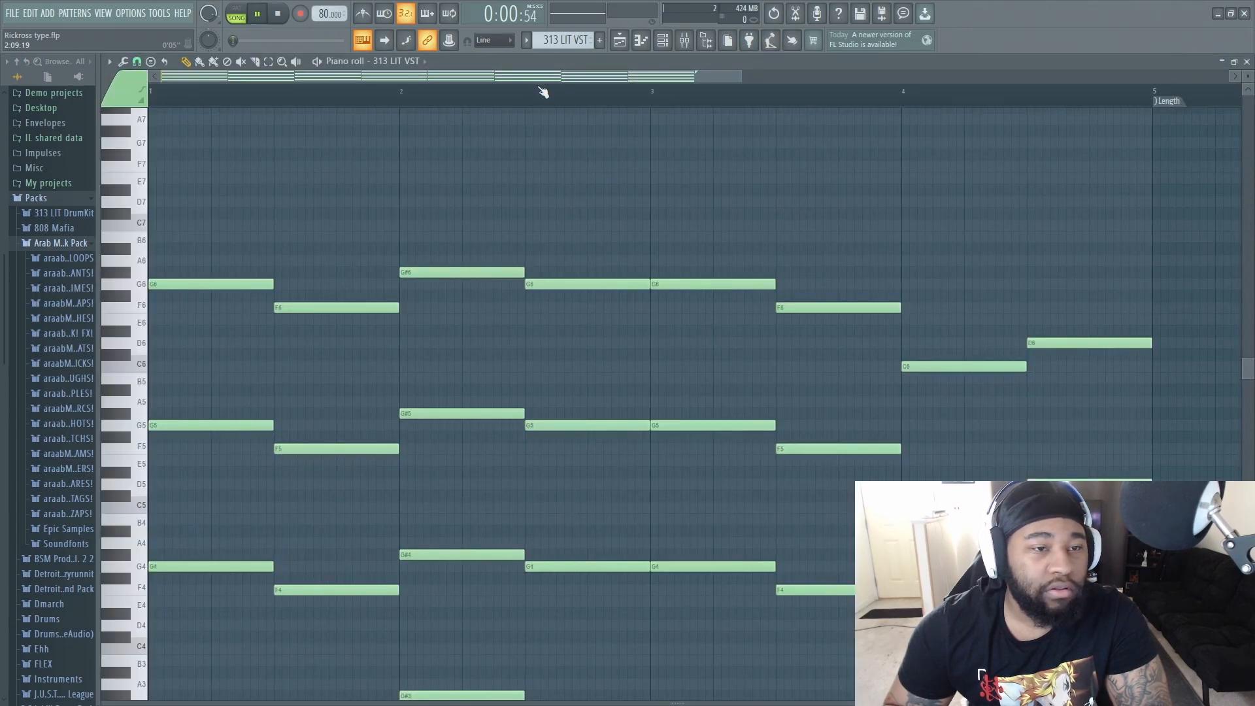
pyautogui.press('space')
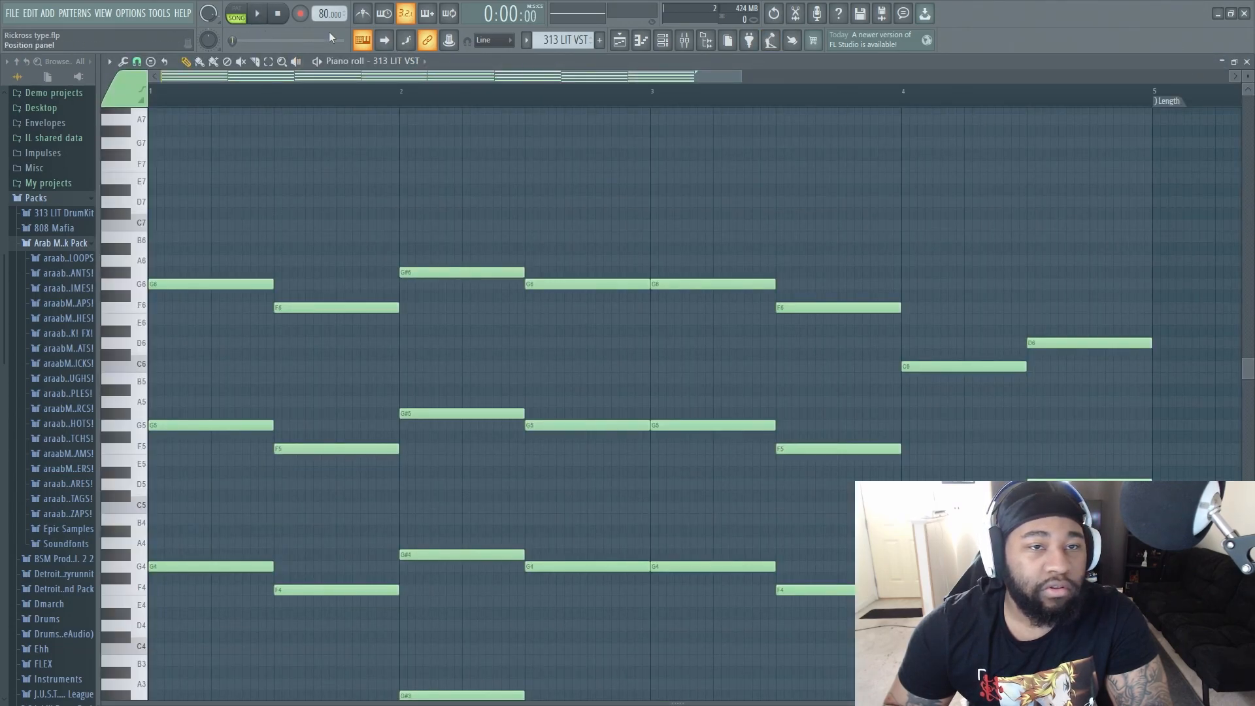
# - Return to the playlist and set the playback start to bar 5
pyautogui.click(641, 40)
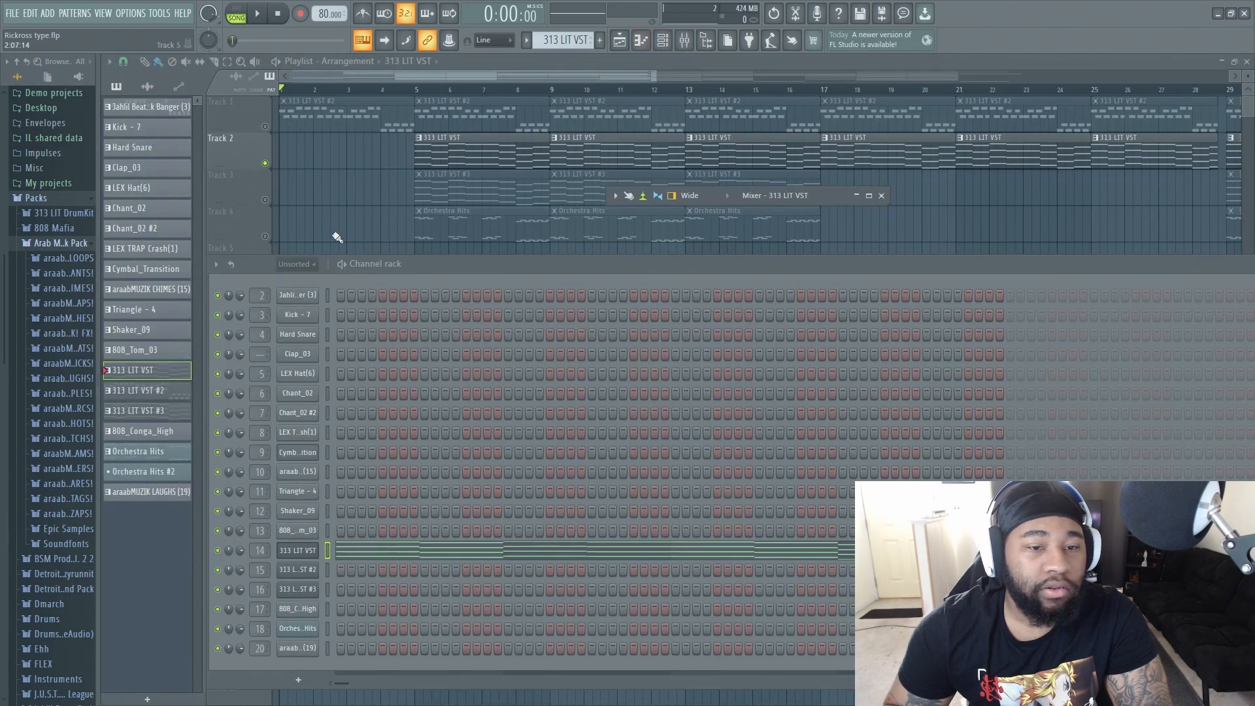
pyautogui.click(416, 89)
pyautogui.click(600, 76)
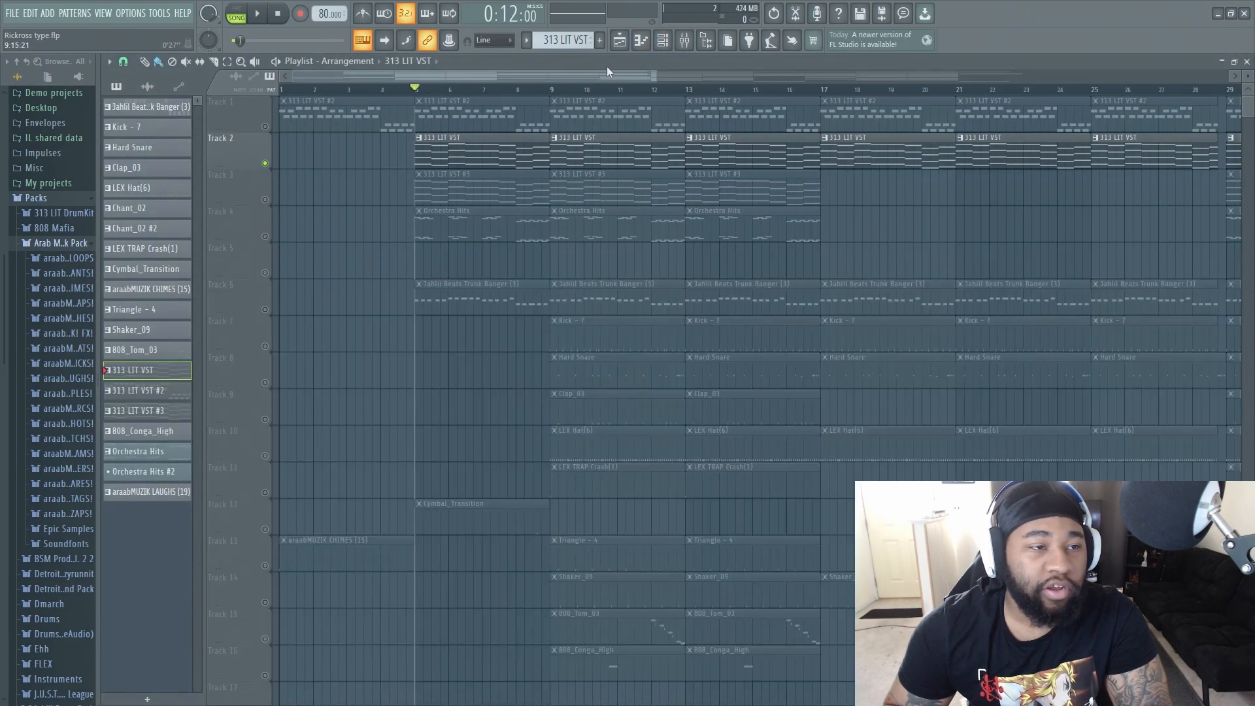
# - Play the 313 LIT VST pattern in the piano roll and examine its stacked notes across the octaves
pyautogui.click(663, 40)
pyautogui.click(663, 40)
pyautogui.click(641, 39)
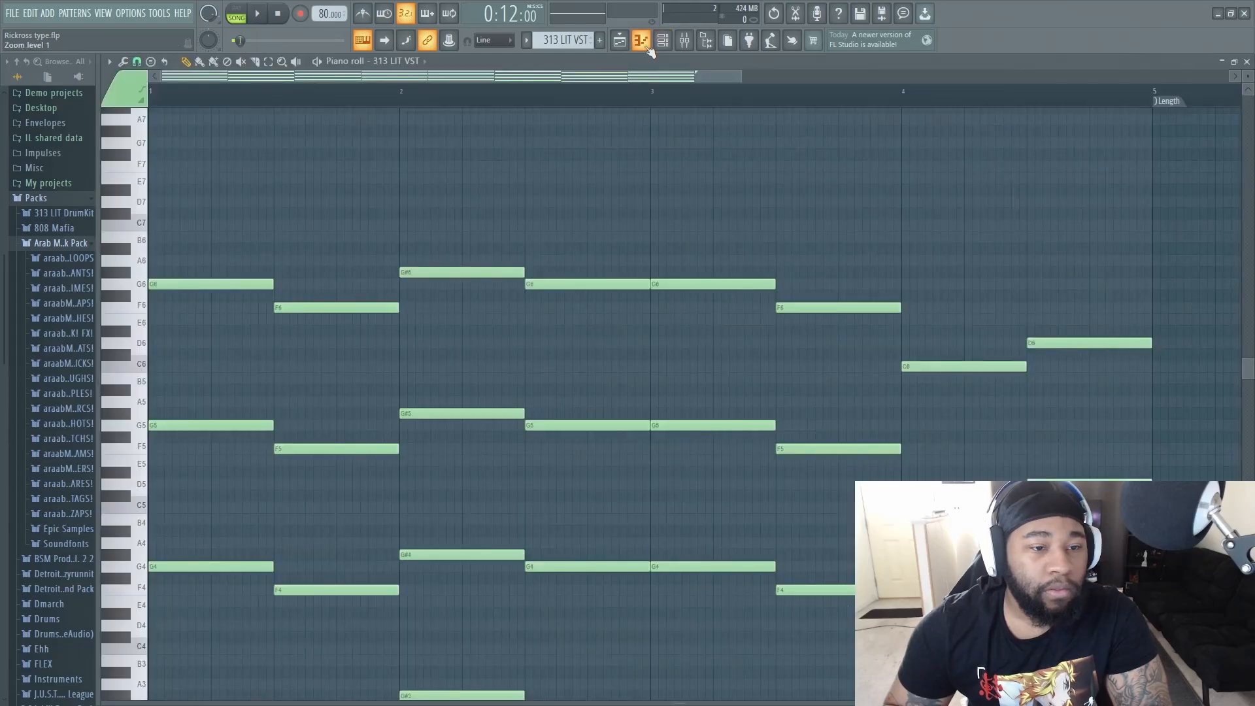
pyautogui.press('space')
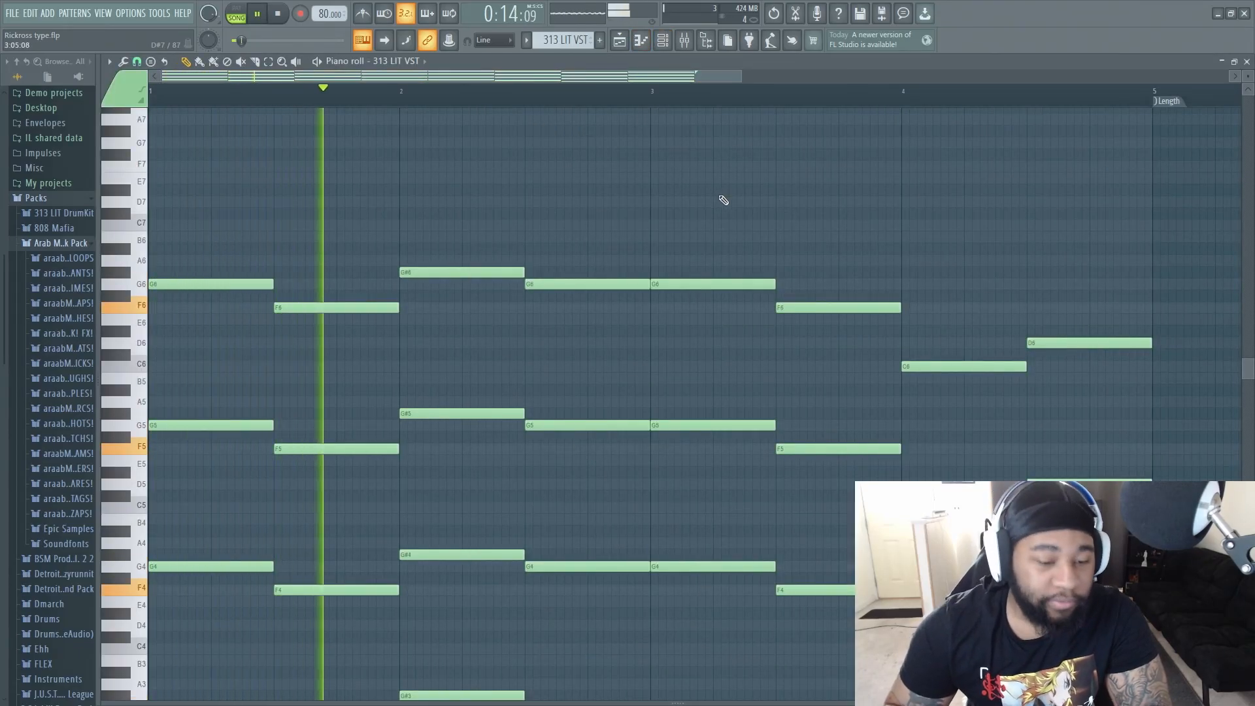
pyautogui.scroll(-3, 680, 409)
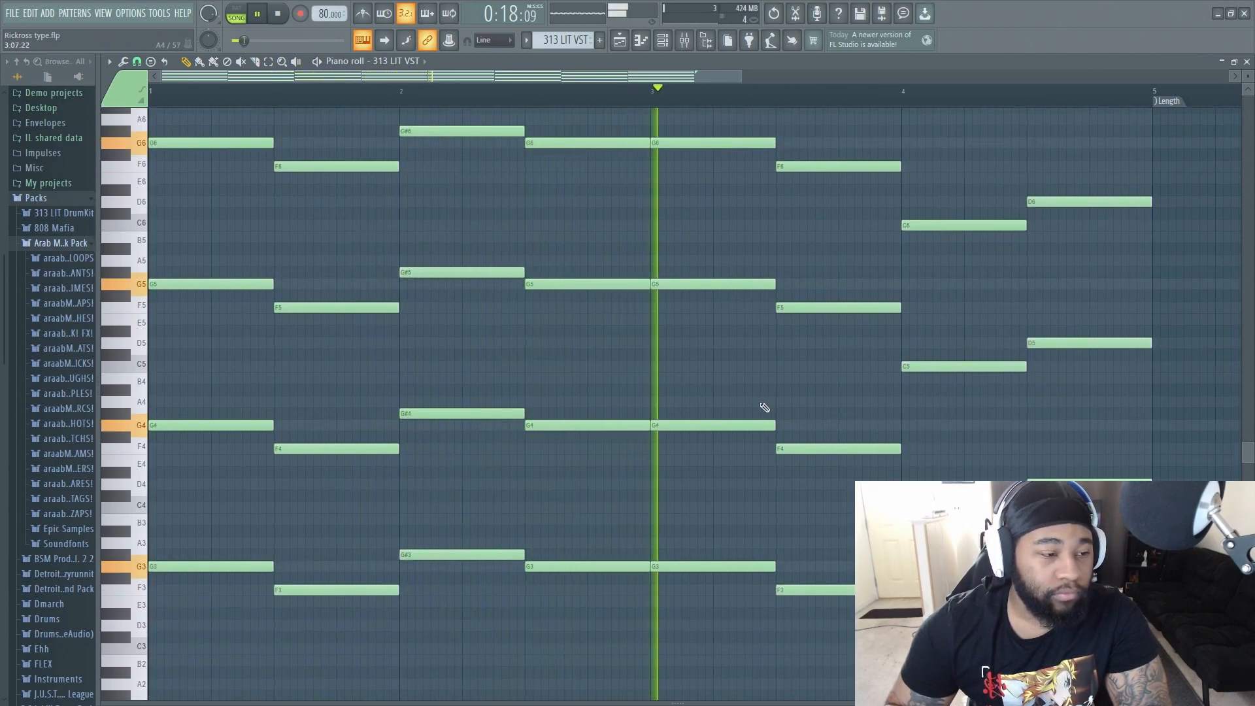
pyautogui.scroll(1, 762, 405)
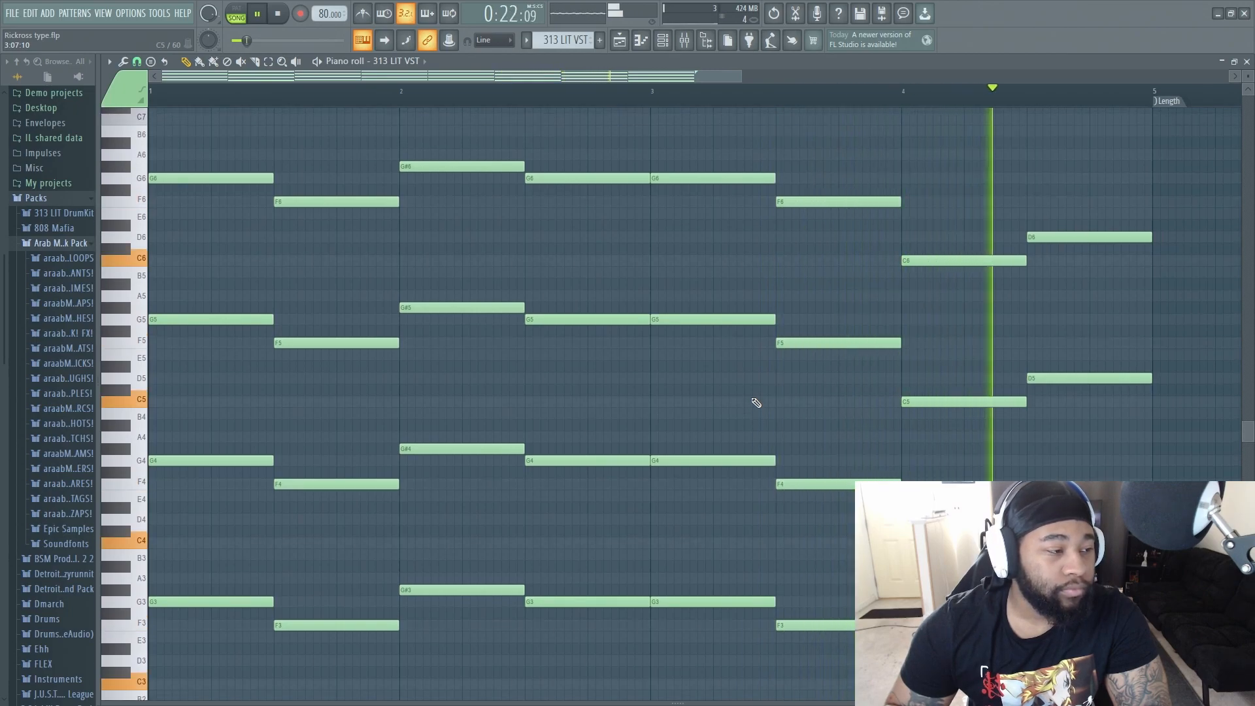
pyautogui.scroll(6, 712, 372)
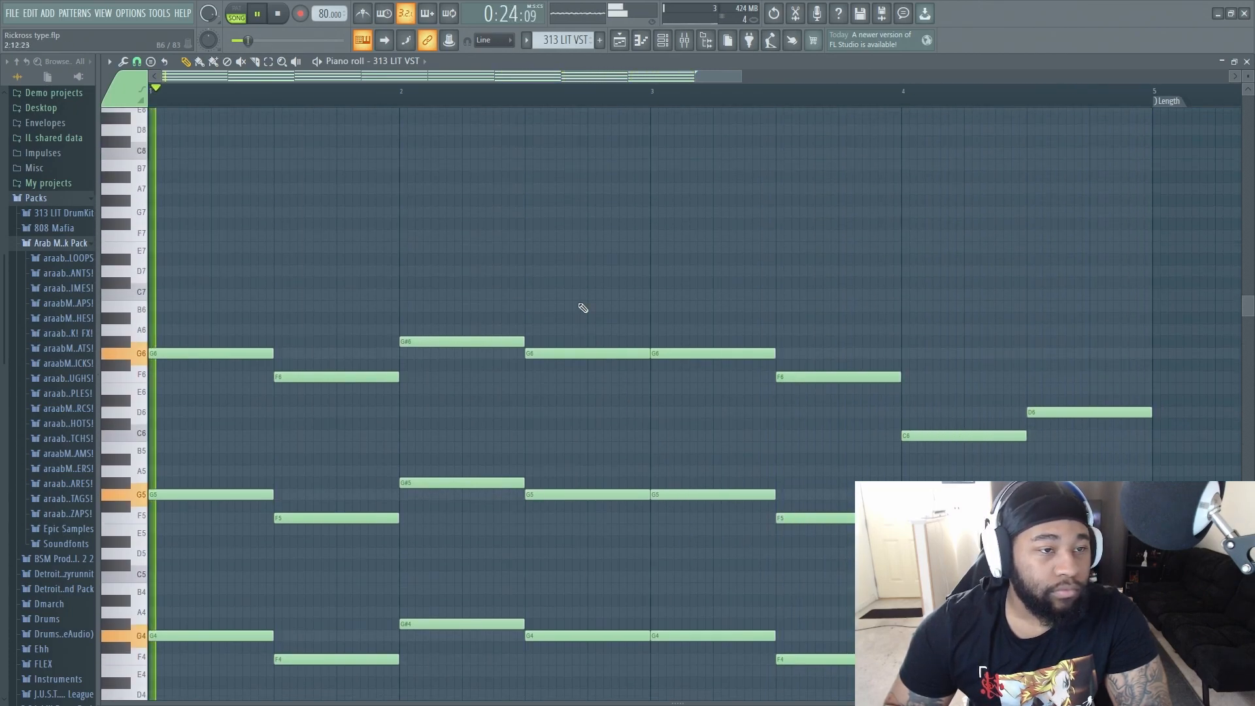
pyautogui.press('space')
# - Return to the playlist and unmute Track 3 alongside Track 2
pyautogui.click(663, 41)
pyautogui.click(621, 41)
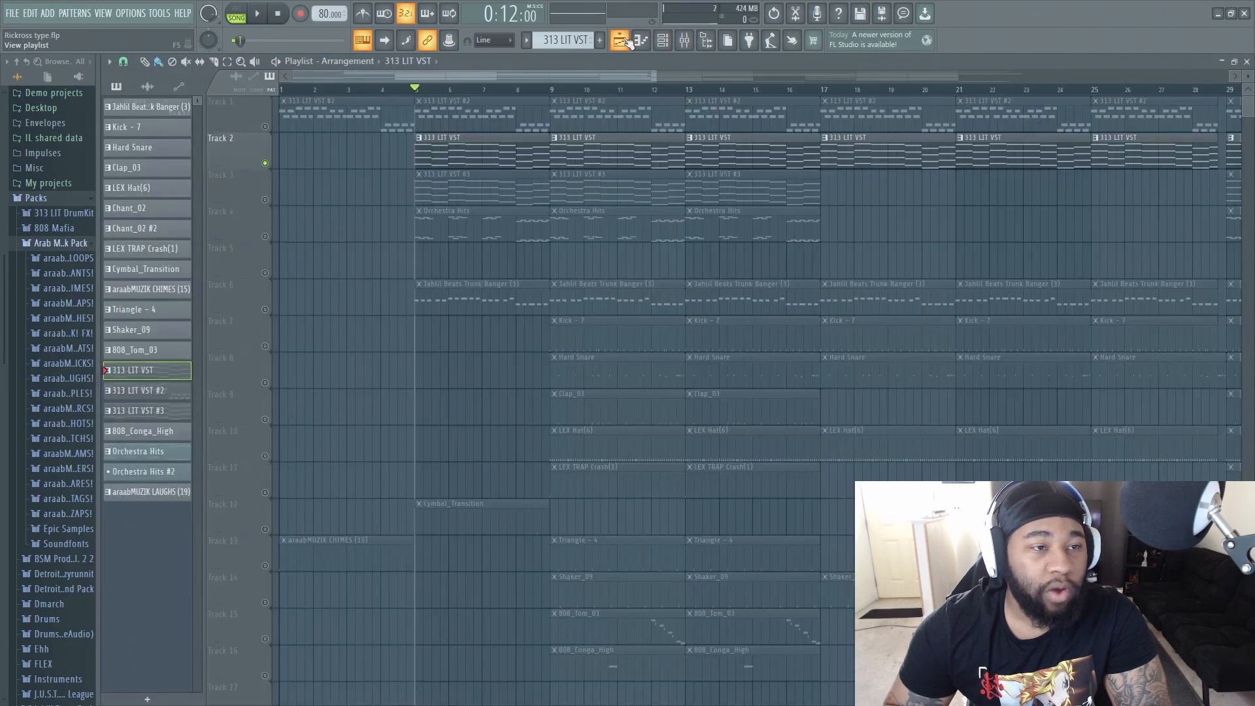
pyautogui.click(267, 200)
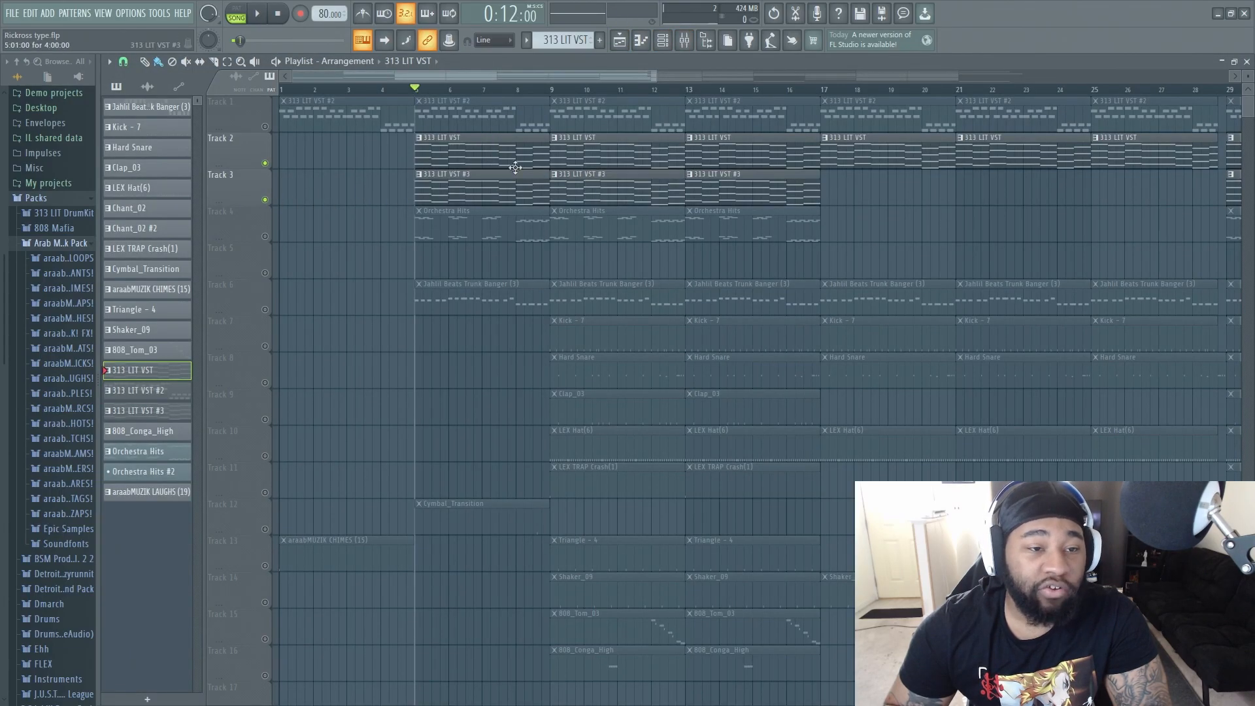
# - Play the 313 LIT VST #3 pattern in the piano roll, examine its notes and return to the playlist
pyautogui.doubleClick(430, 197)
pyautogui.scroll(-4, 809, 166)
pyautogui.press('space')
pyautogui.scroll(-2, 902, 194)
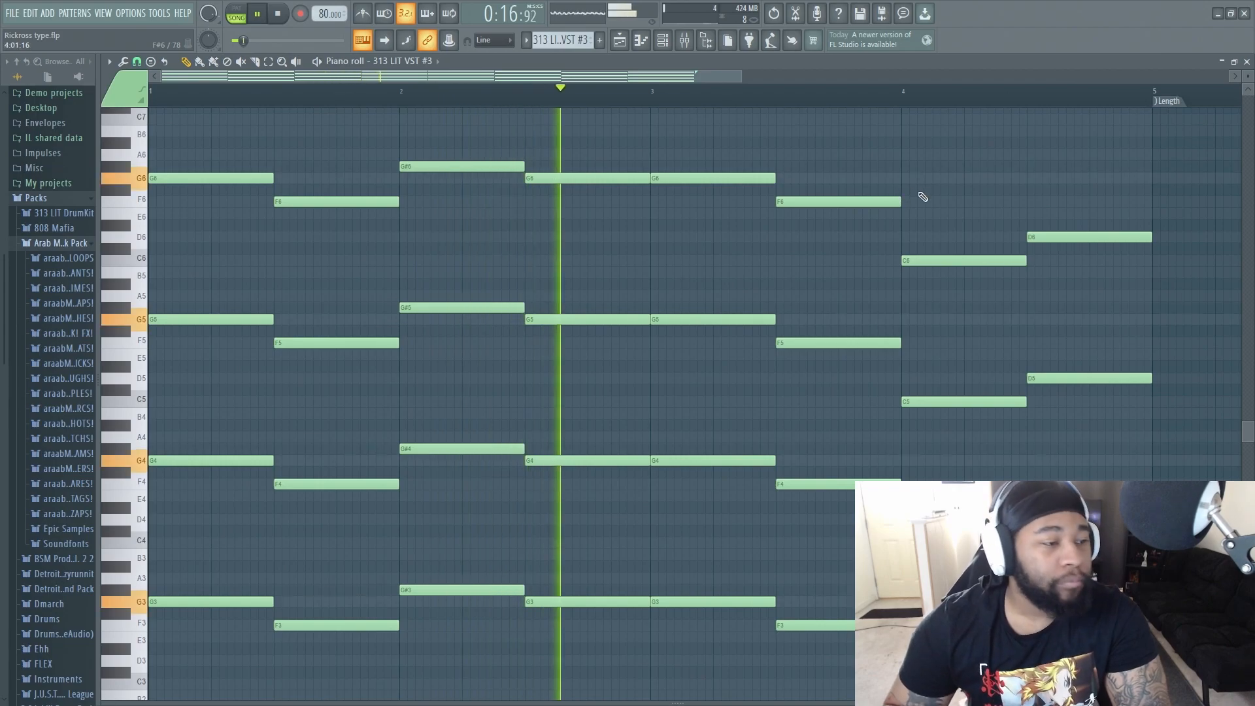
pyautogui.scroll(10, 857, 162)
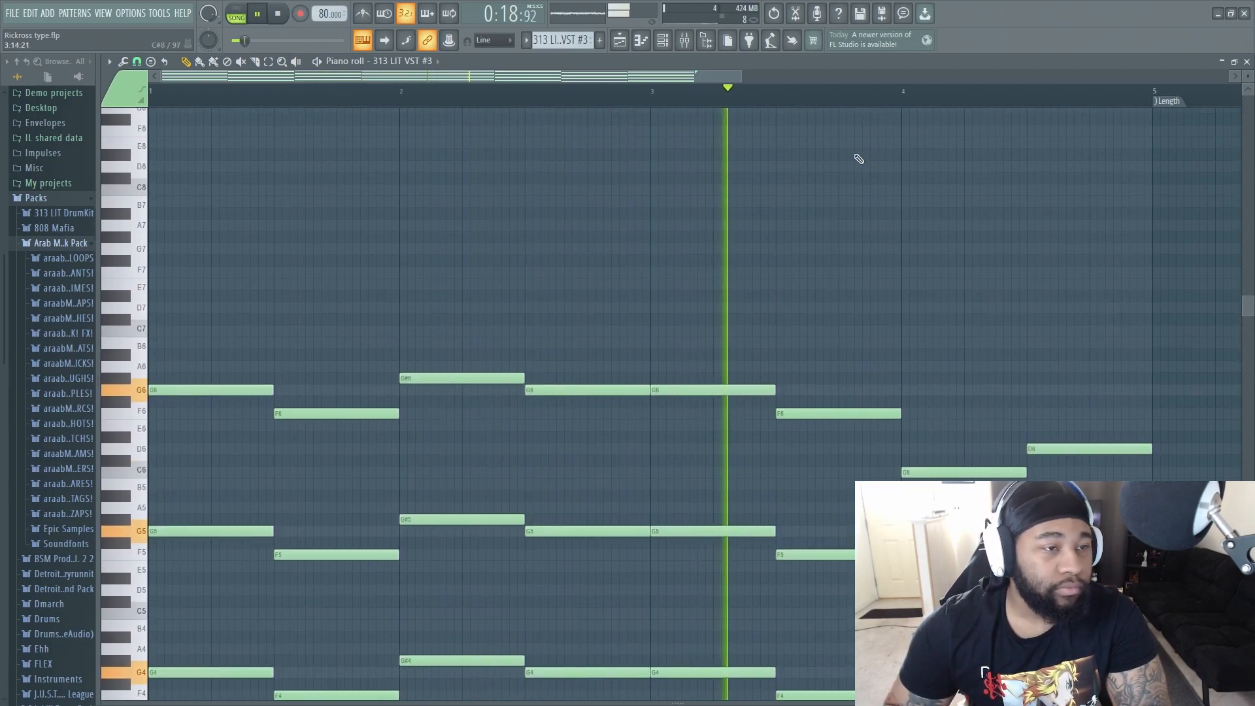
pyautogui.click(664, 43)
pyautogui.click(664, 46)
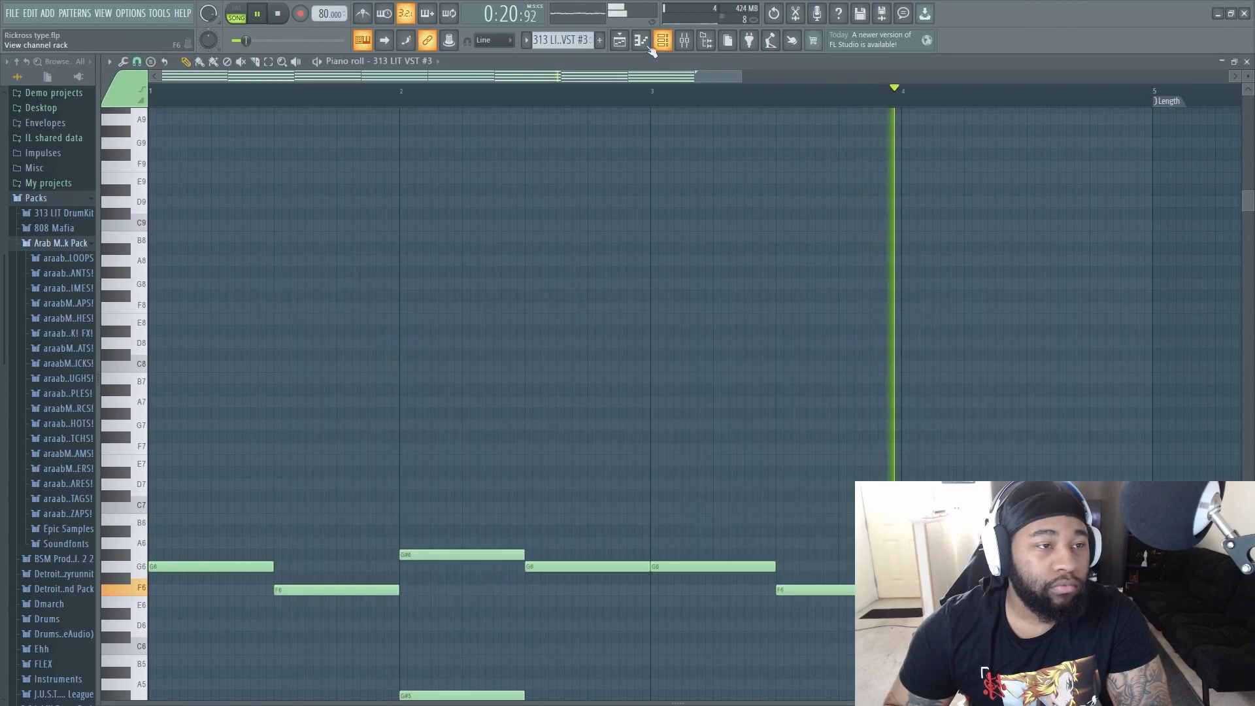
pyautogui.click(624, 44)
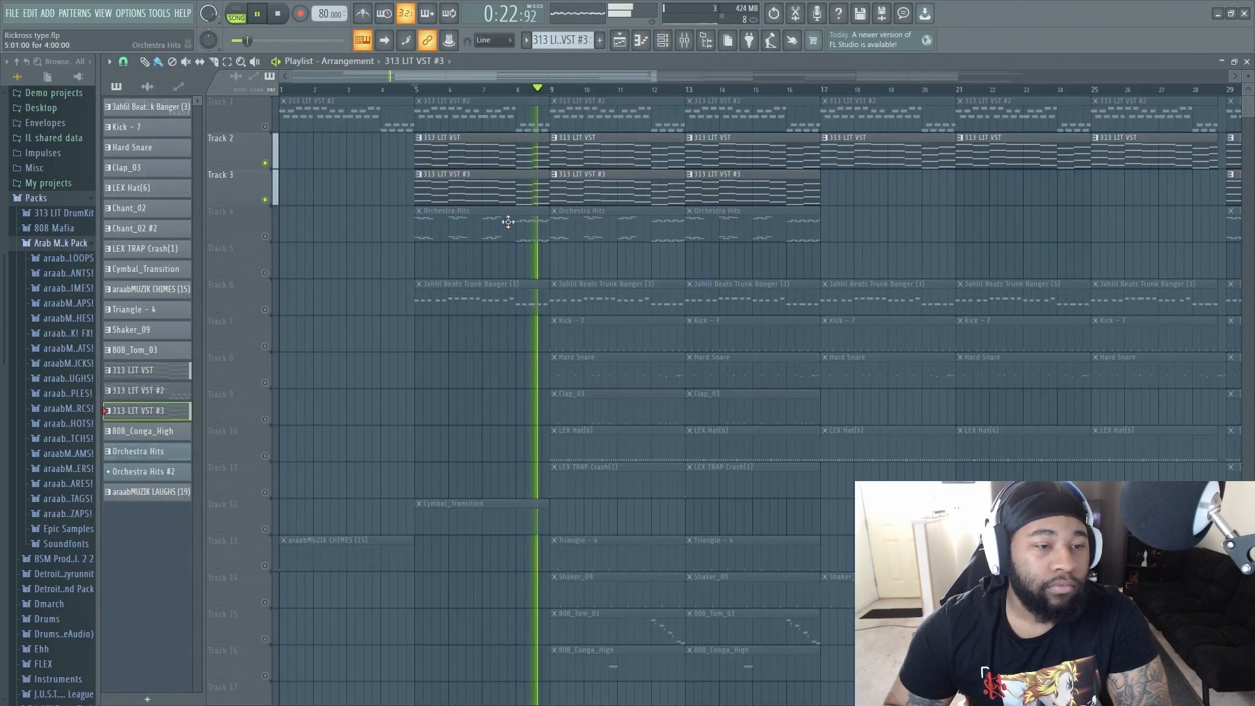
# - Stop playback, unmute Track 4 alongside Tracks 2 and 3, and expand the Lex Luger Pack in the sample browser
pyautogui.press('space')
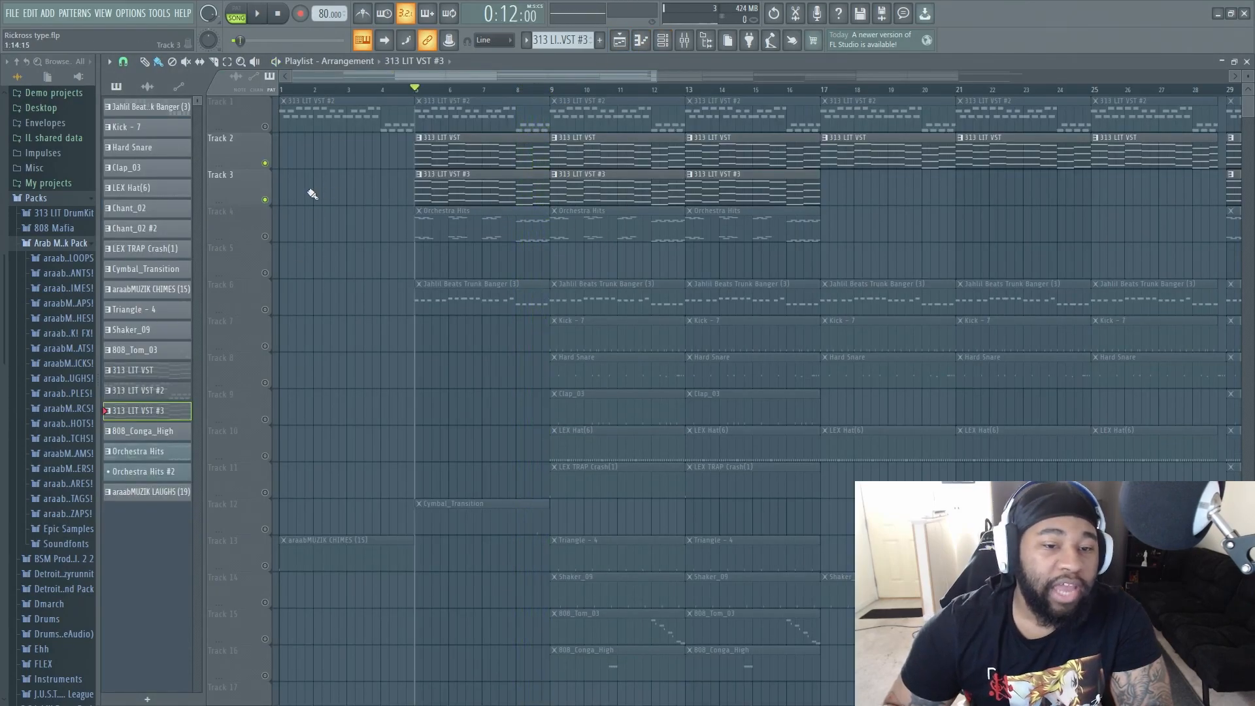
pyautogui.click(265, 237)
pyautogui.scroll(-7, 81, 449)
pyautogui.scroll(-1, 80, 449)
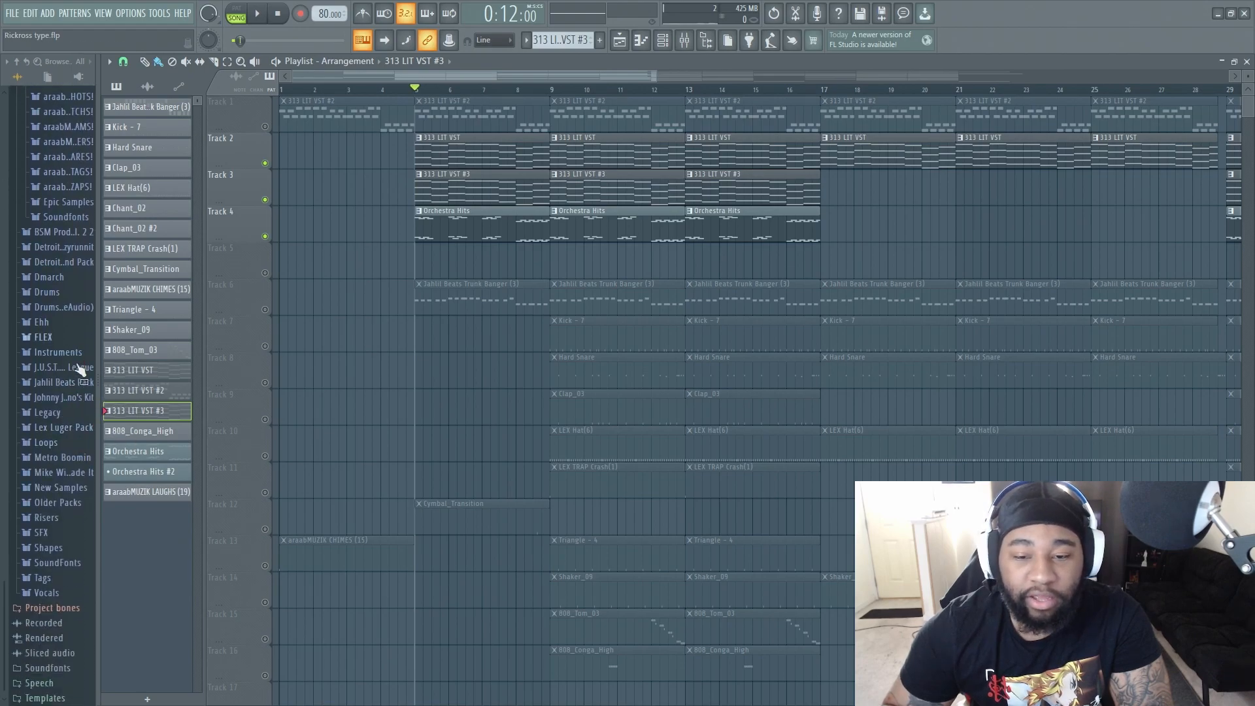
pyautogui.click(69, 429)
pyautogui.scroll(-4, 79, 546)
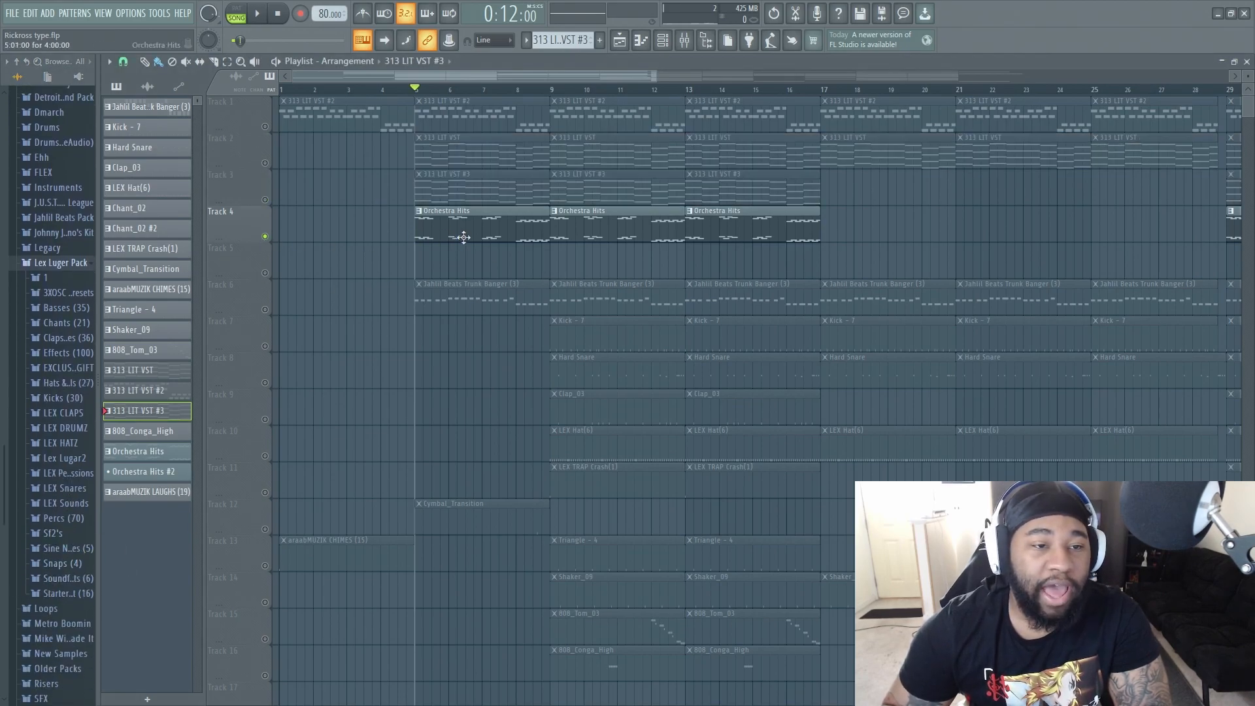
# - Play the Orchestra Hits pattern in the piano roll, examine its notes and return to the playlist
pyautogui.doubleClick(462, 234)
pyautogui.moveTo(504, 78); pyautogui.dragTo(273, 86)
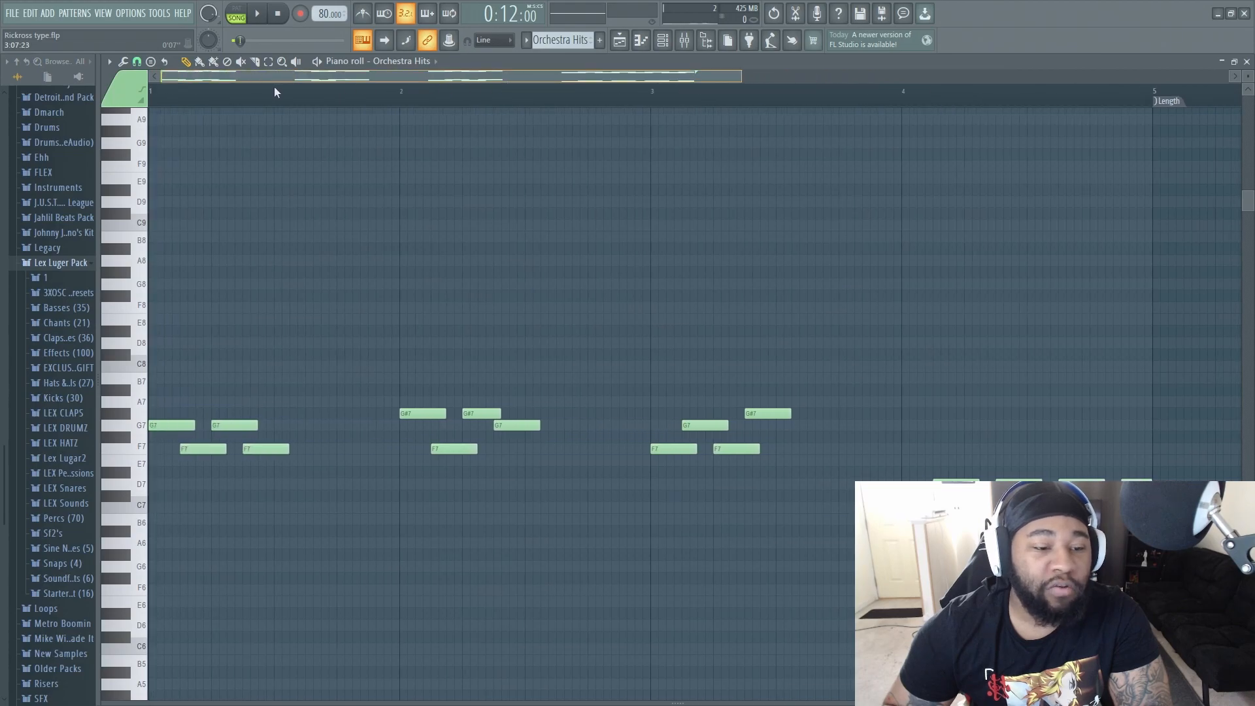
pyautogui.press('space')
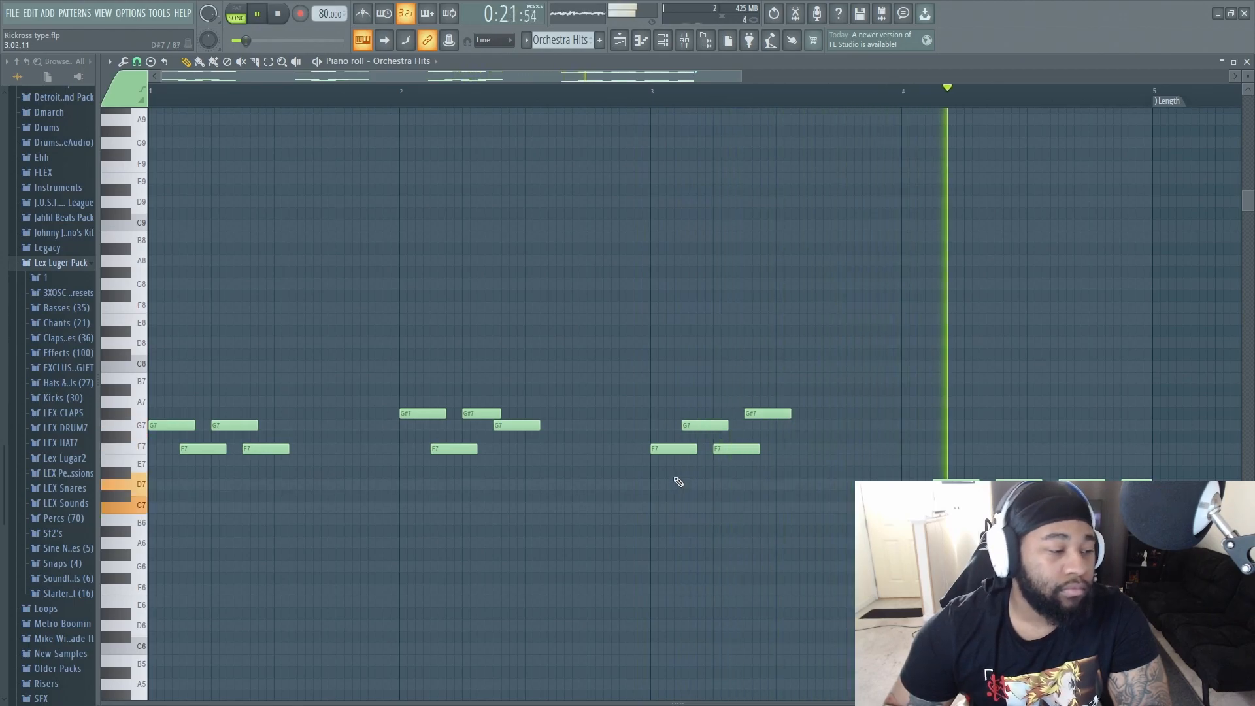
pyautogui.press('space')
pyautogui.click(621, 40)
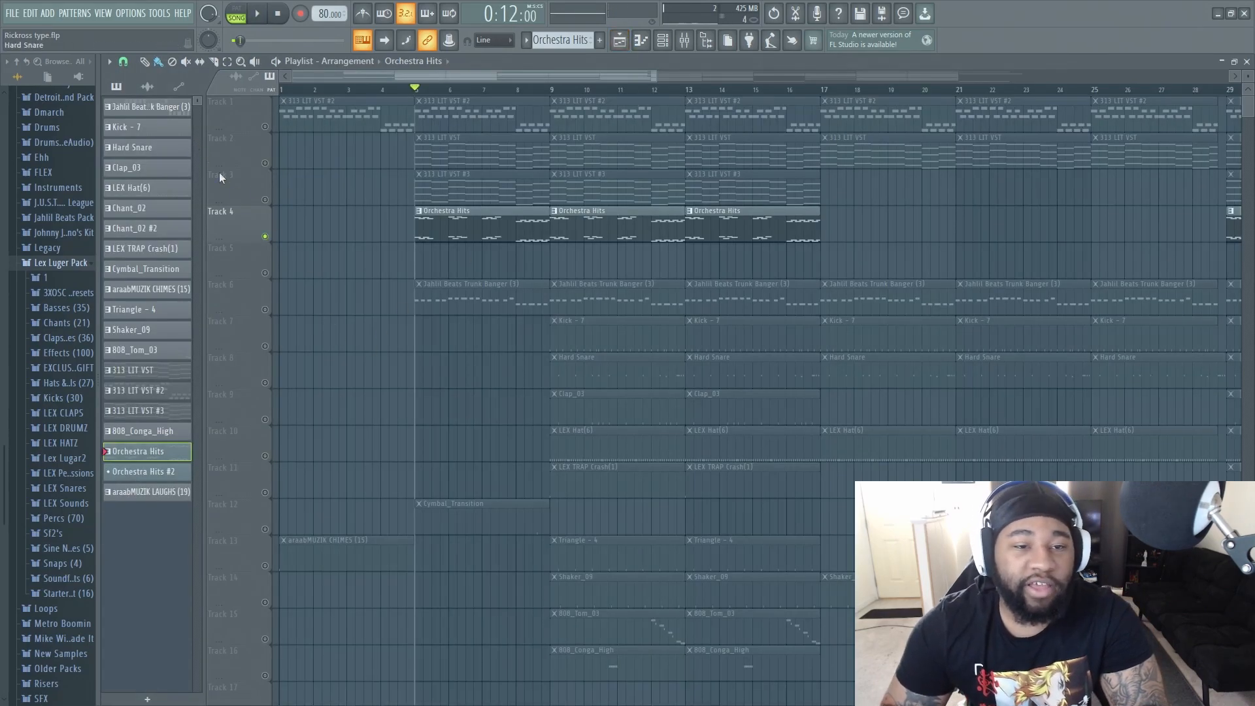
# - Unmute Tracks 1 to 3 alongside Track 4 and play the four layers together from bar 5
pyautogui.click(265, 126)
pyautogui.click(264, 162)
pyautogui.click(265, 199)
pyautogui.click(264, 236)
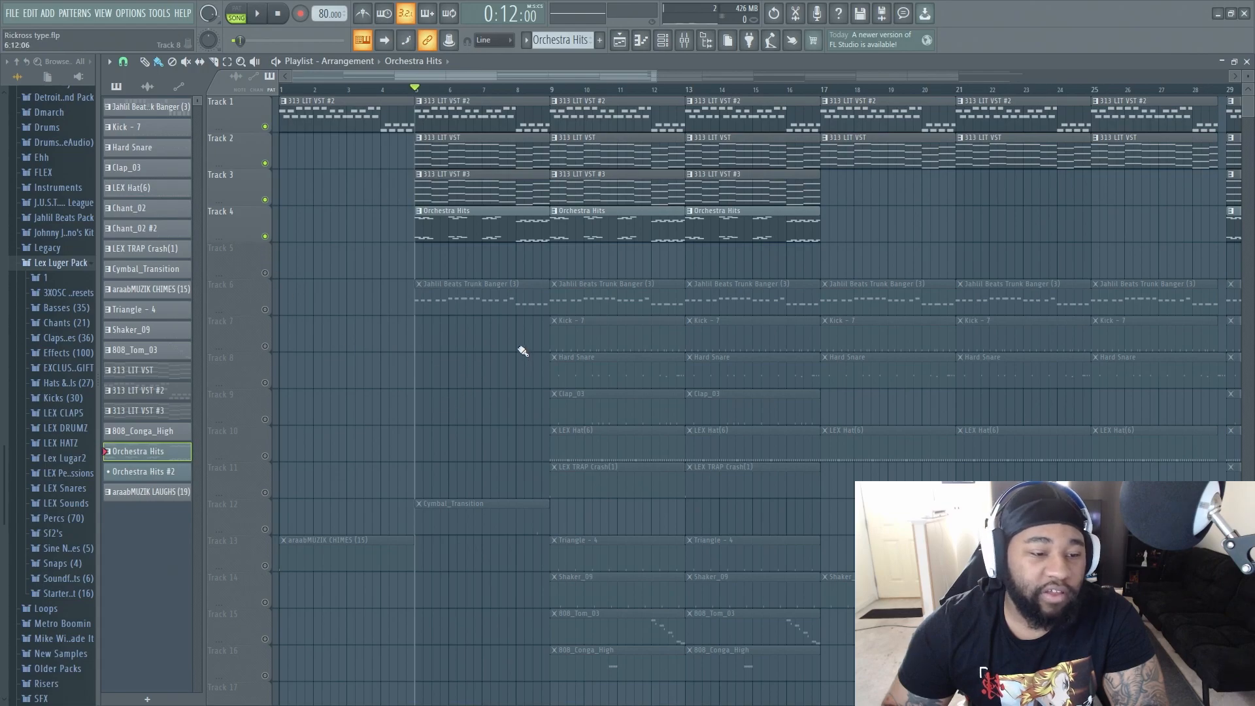
pyautogui.press('space')
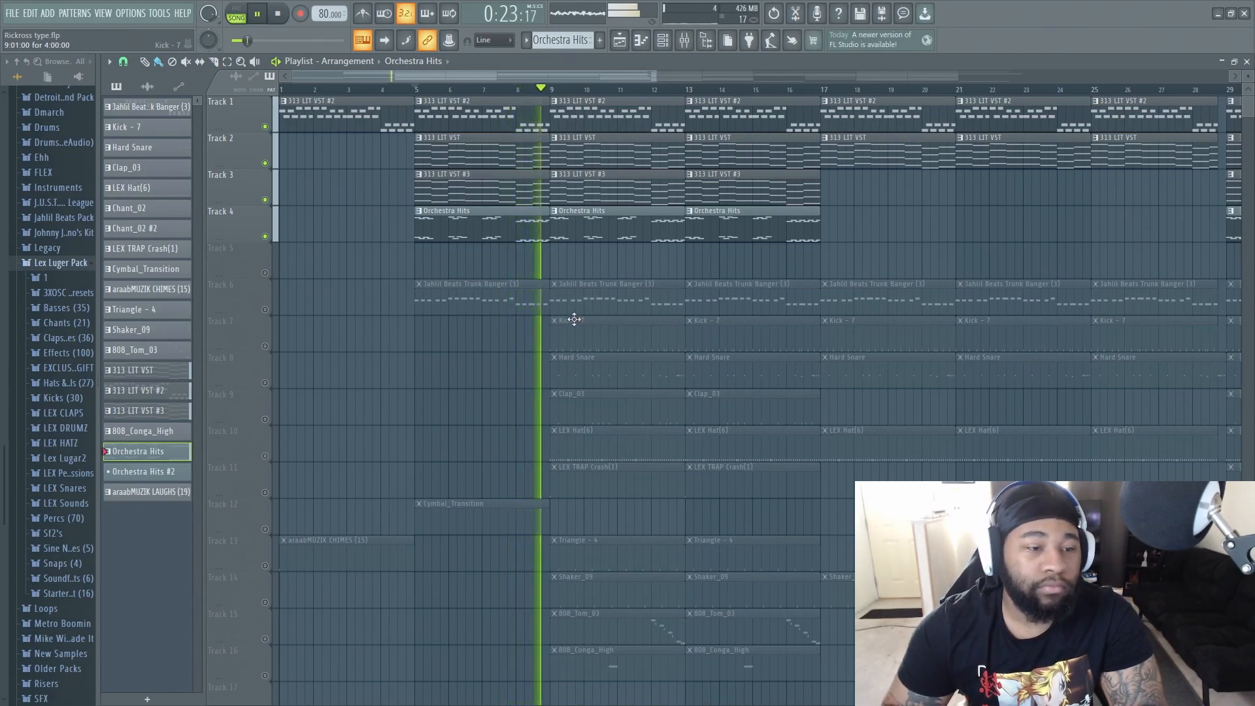
pyautogui.press('space')
# - Solo Track 6 and play its Jahlil Beats Trunk Banger (3) pattern in the piano roll
pyautogui.rightClick(265, 310)
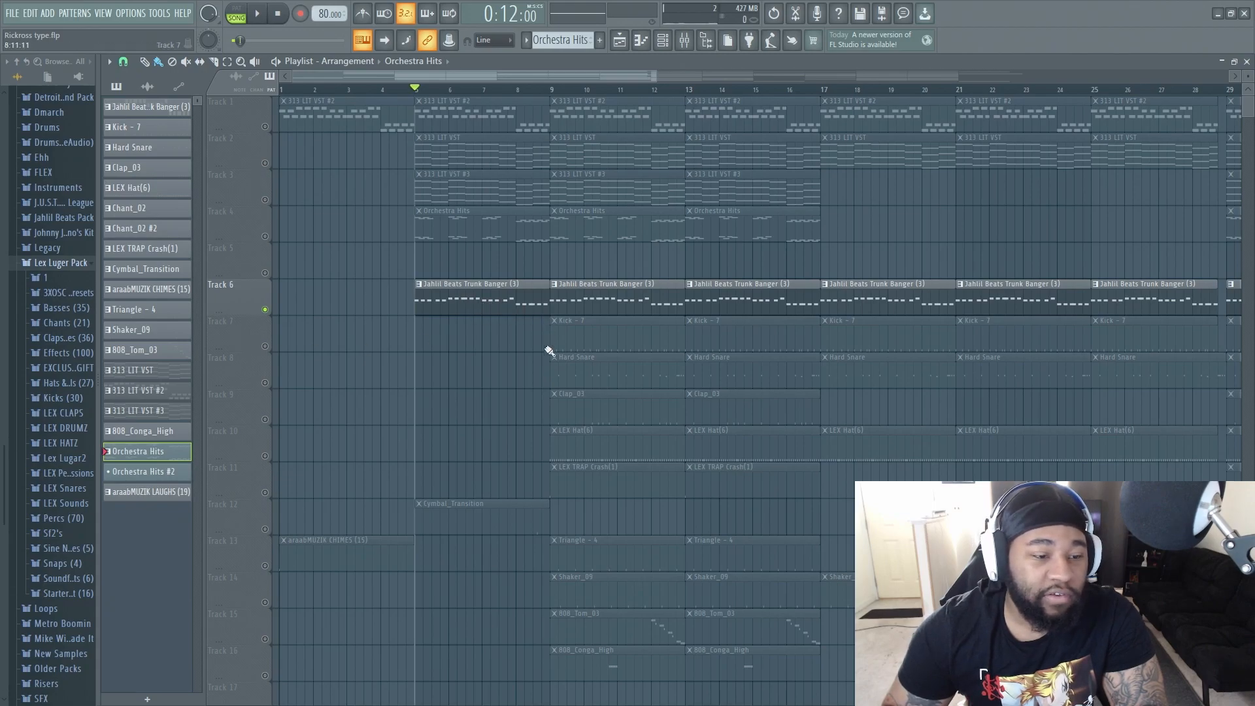
pyautogui.doubleClick(451, 311)
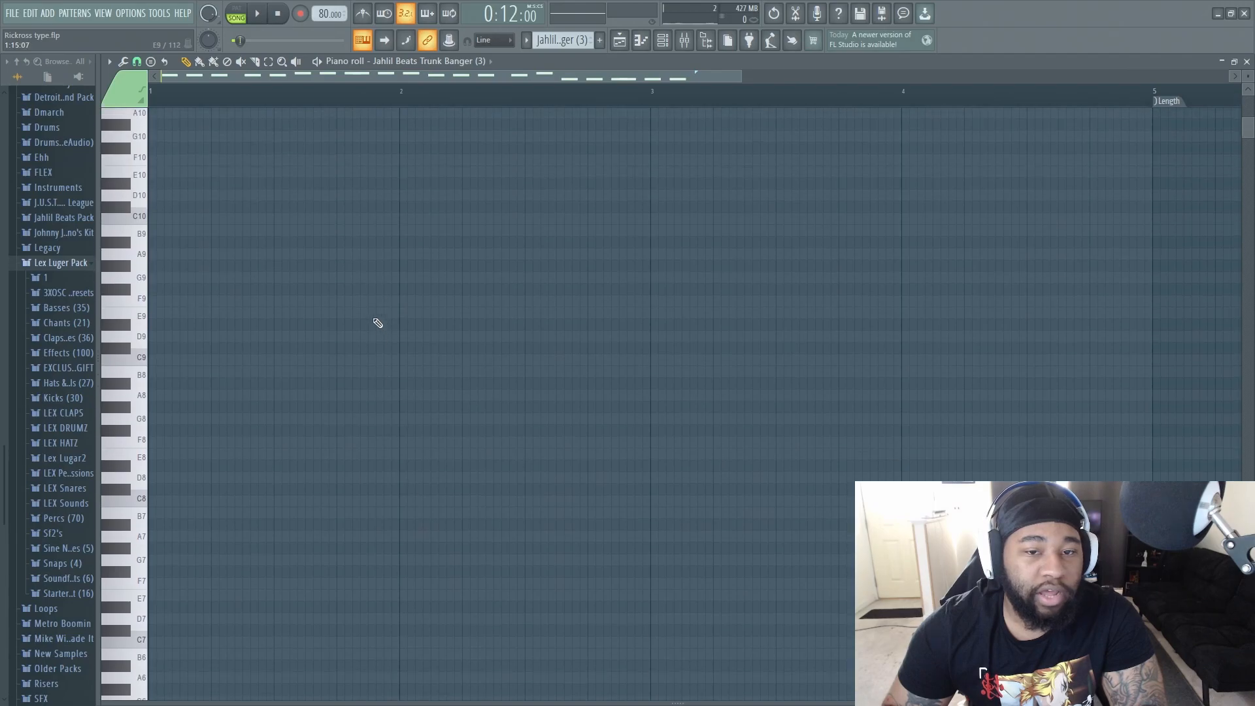
pyautogui.press('space')
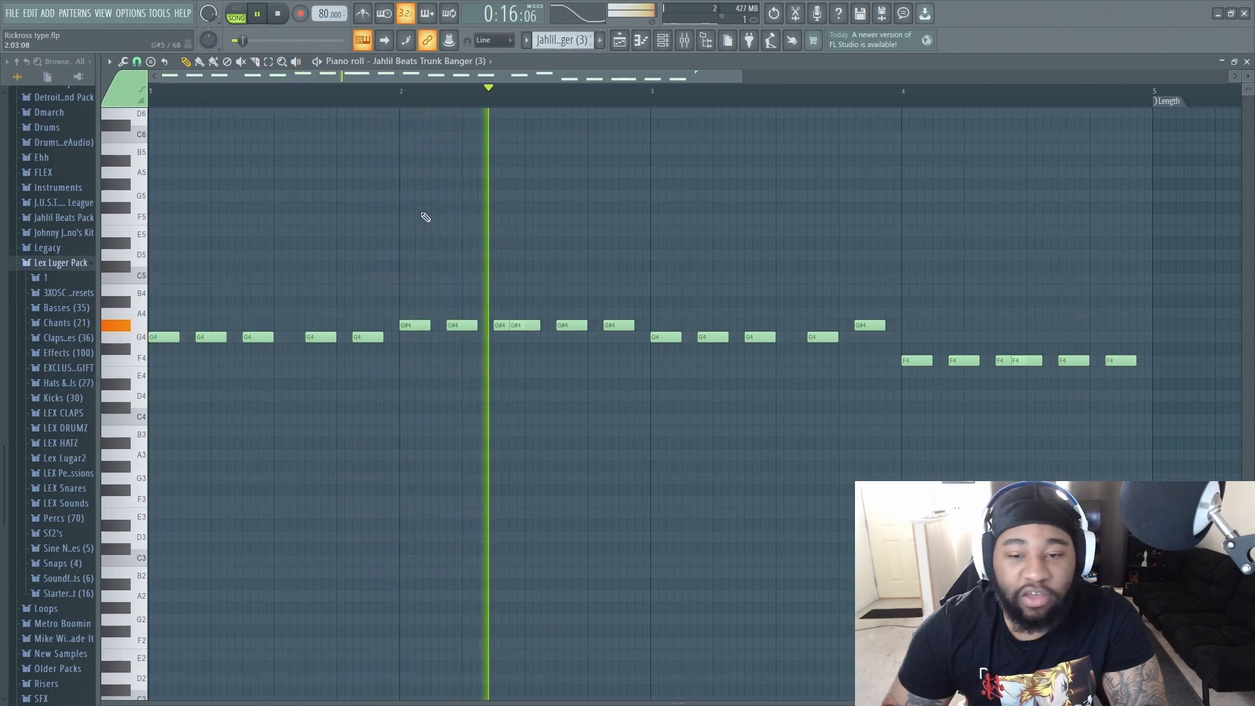
# - Expand the Jahlil Beats Pack in the sample browser, then stop playback and return to the playlist
pyautogui.click(77, 220)
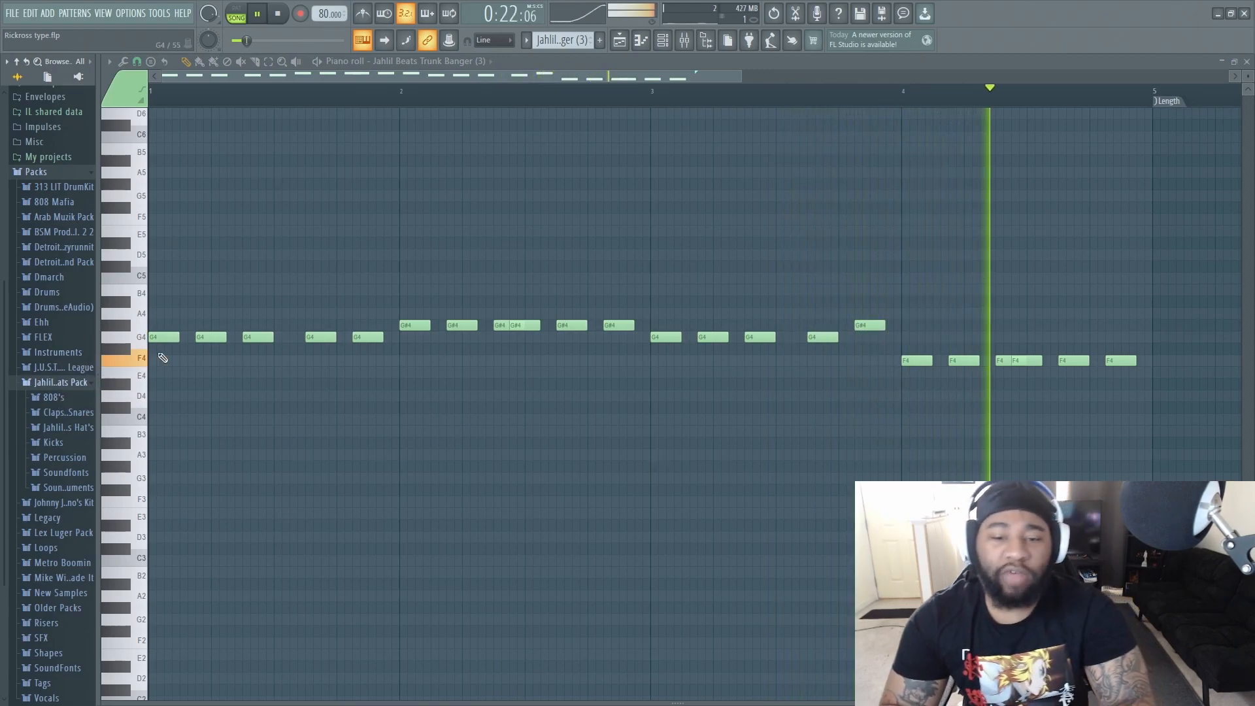
pyautogui.press('space')
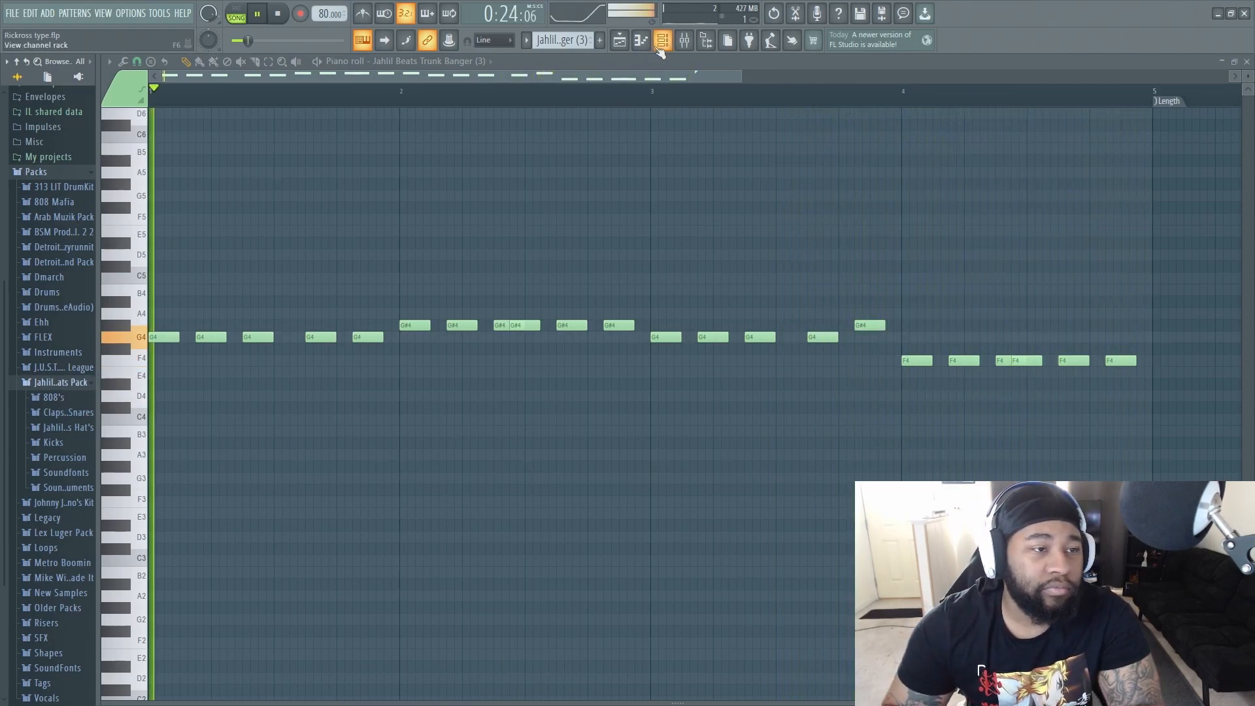
pyautogui.click(662, 42)
pyautogui.click(647, 43)
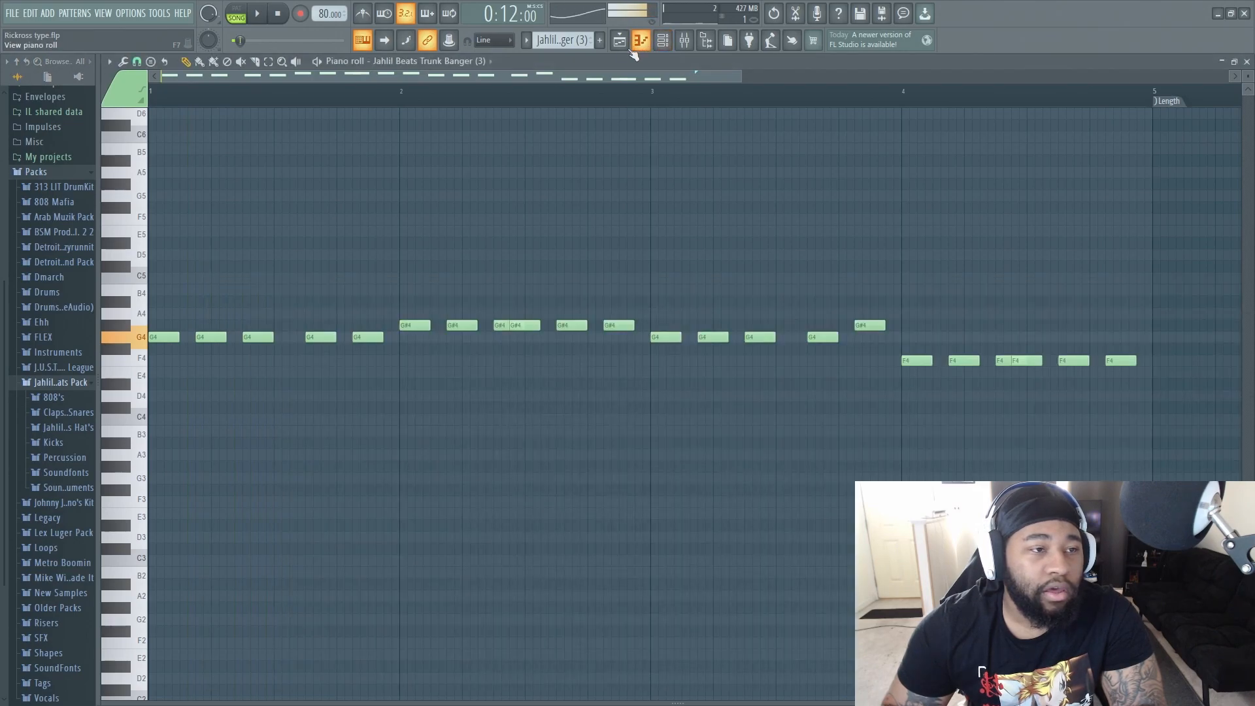
pyautogui.click(622, 43)
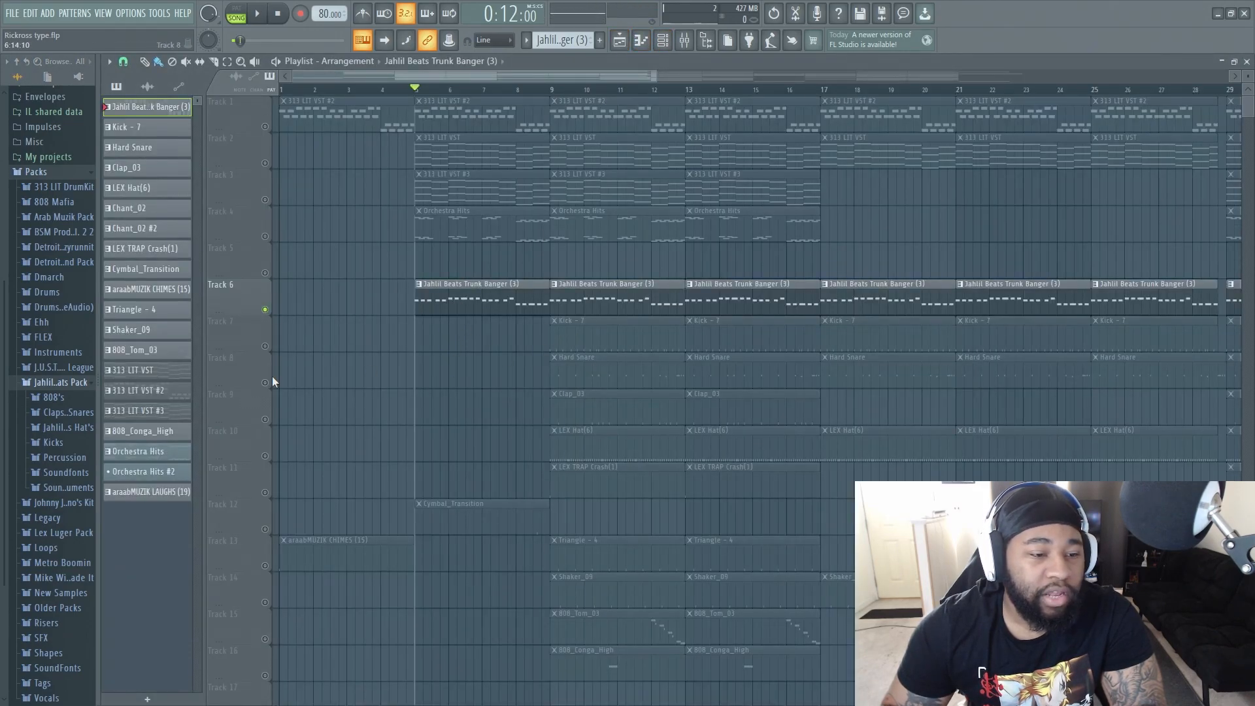
# - Unmute Track 7 alongside Track 6, play from bar 9 and open the Kick - 7 pattern in the piano roll
pyautogui.click(265, 348)
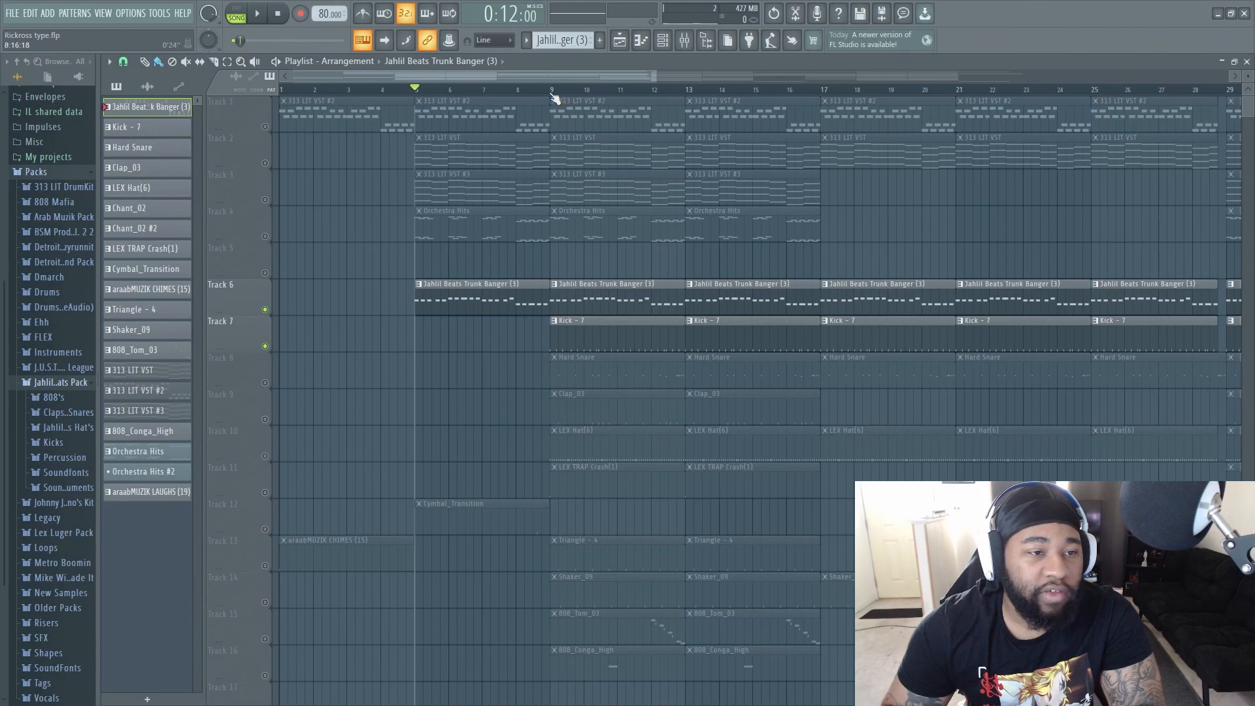
pyautogui.press('space')
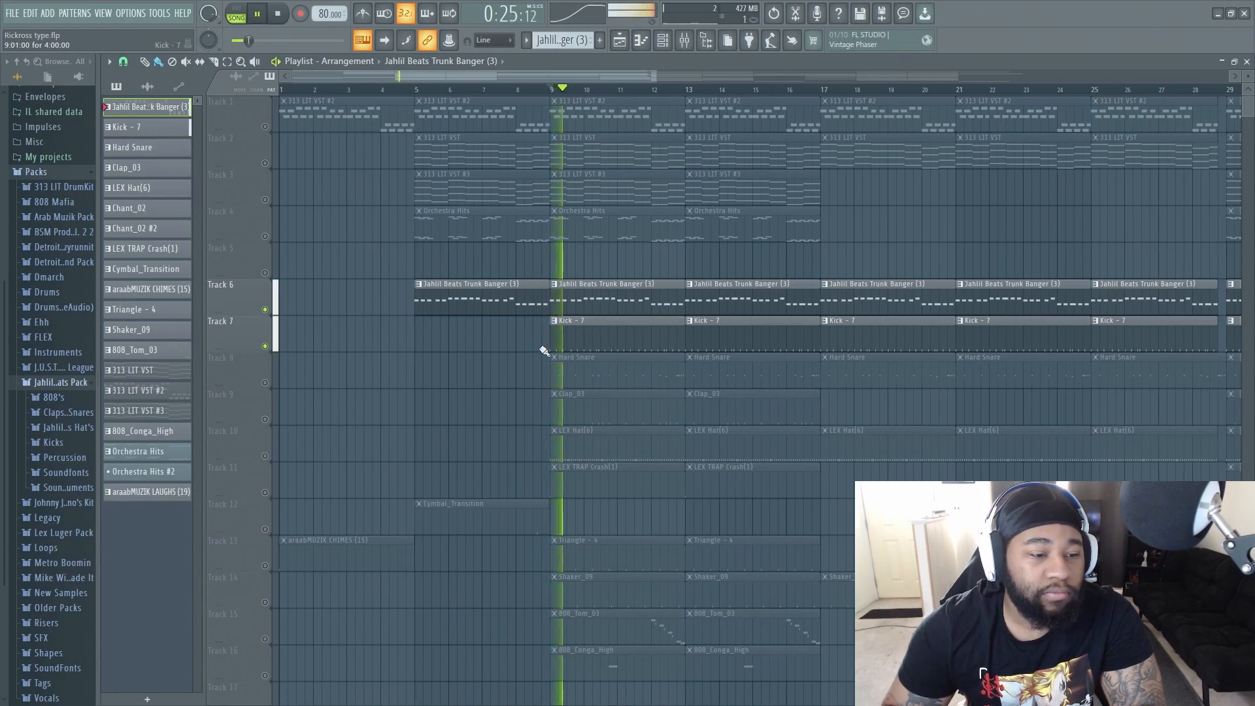
pyautogui.doubleClick(608, 340)
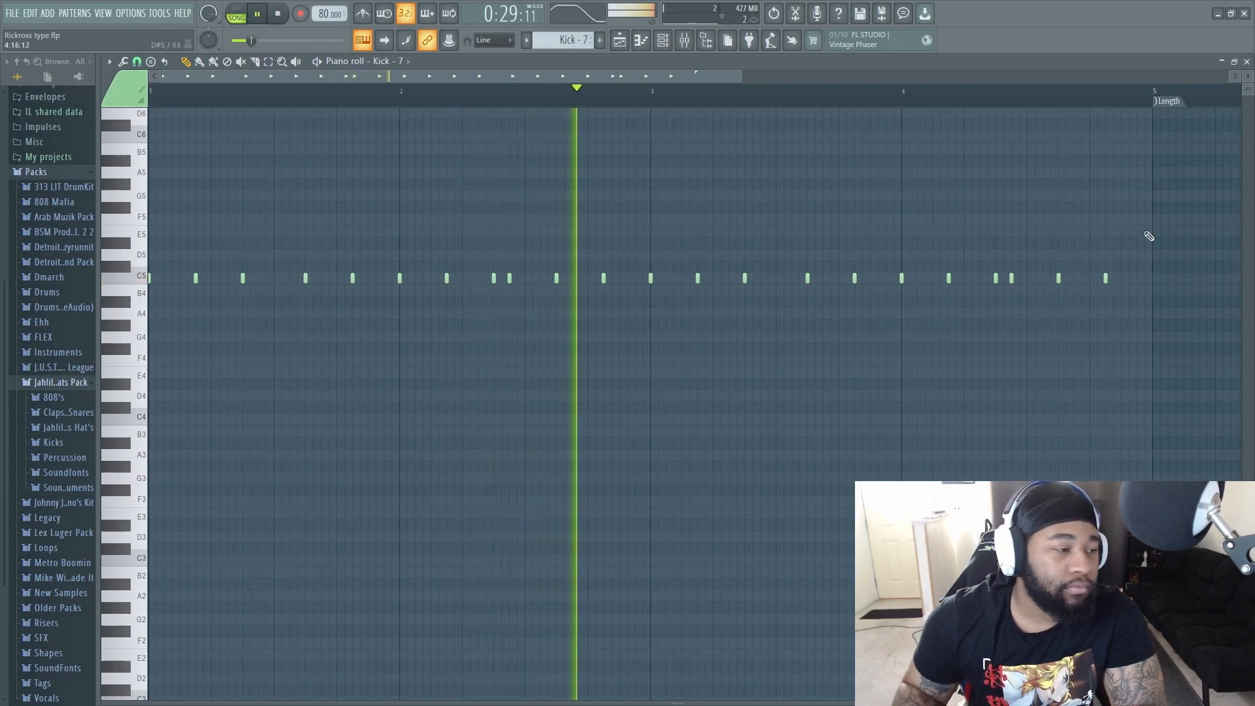
# - Select all the Kick - 7 notes and lengthen them together, then return to the playlist and stop playback
pyautogui.moveTo(1157, 230); pyautogui.dragTo(151, 423)
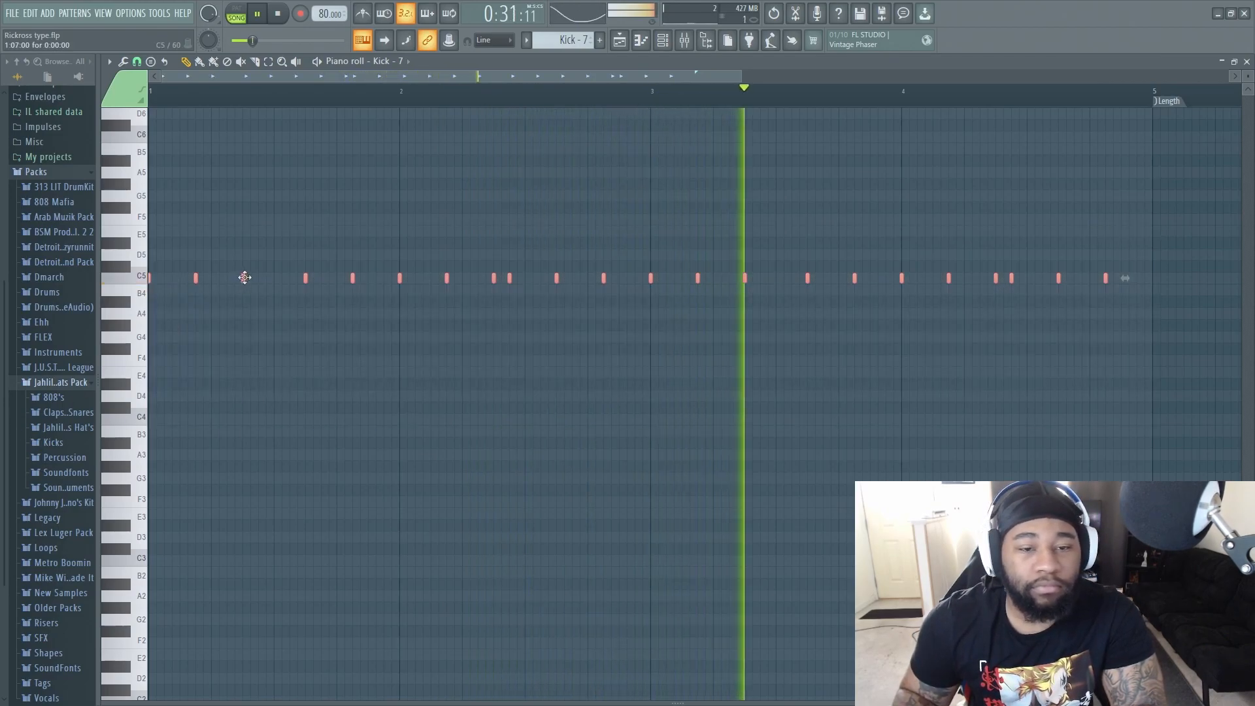
pyautogui.moveTo(243, 278); pyautogui.dragTo(258, 273)
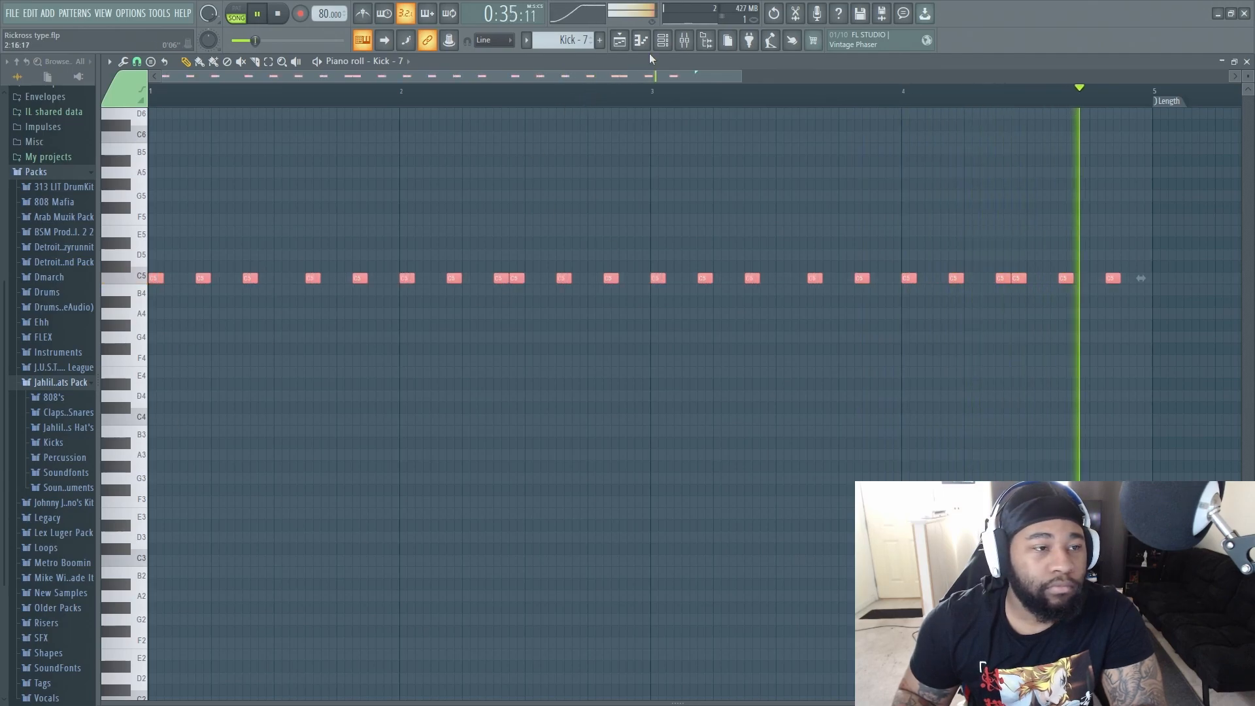
pyautogui.click(626, 48)
pyautogui.press('space')
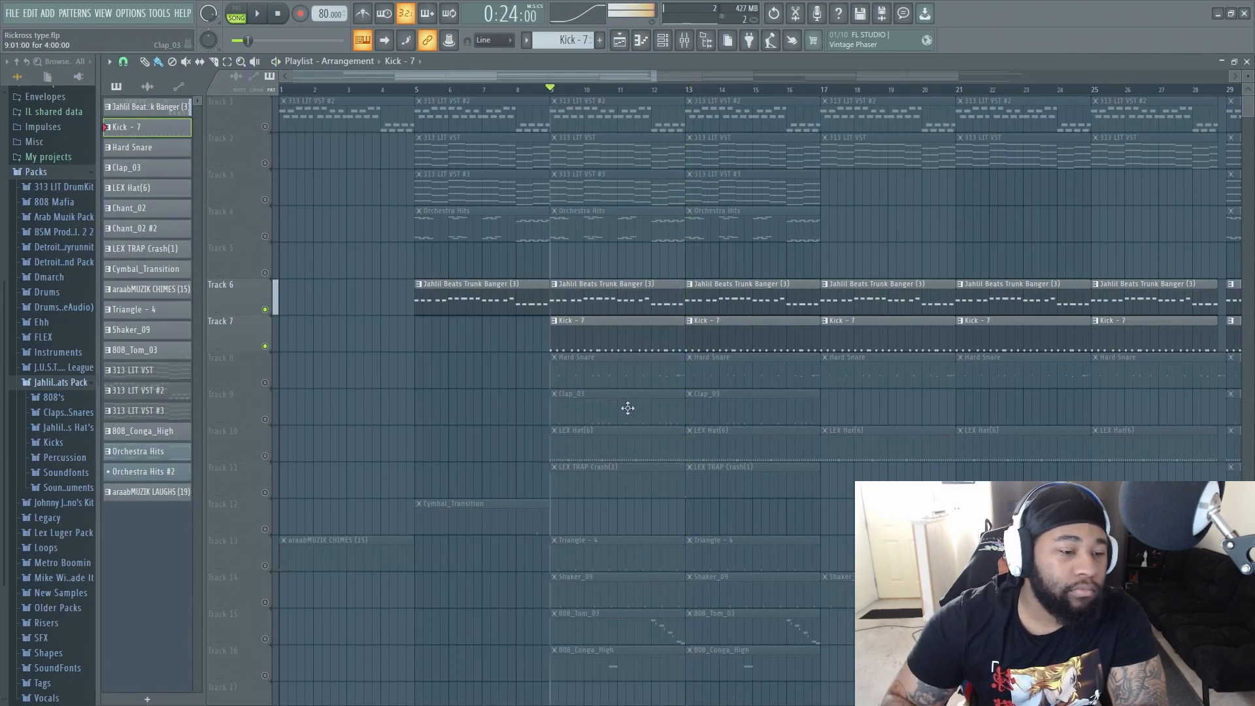
# - Leave only Track 8 unmuted and audition the Hard Snare sample from the J.U.S.T. League pack
pyautogui.click(264, 383)
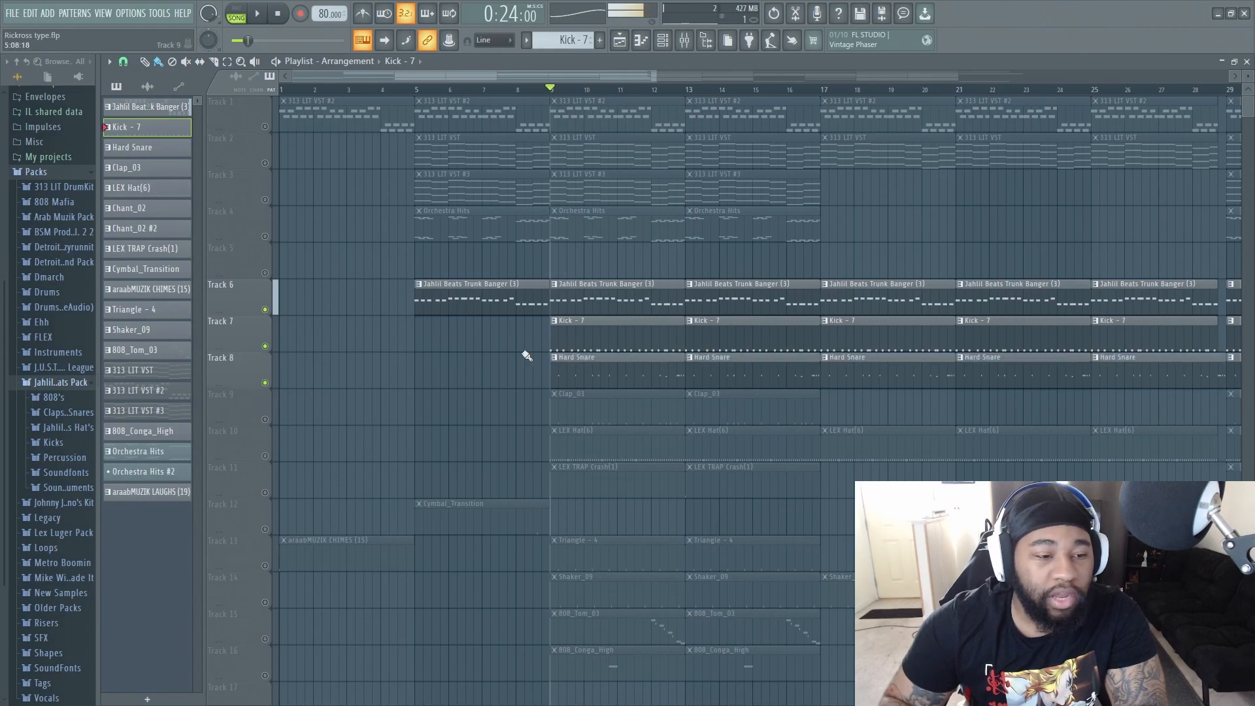
pyautogui.click(265, 309)
pyautogui.click(265, 346)
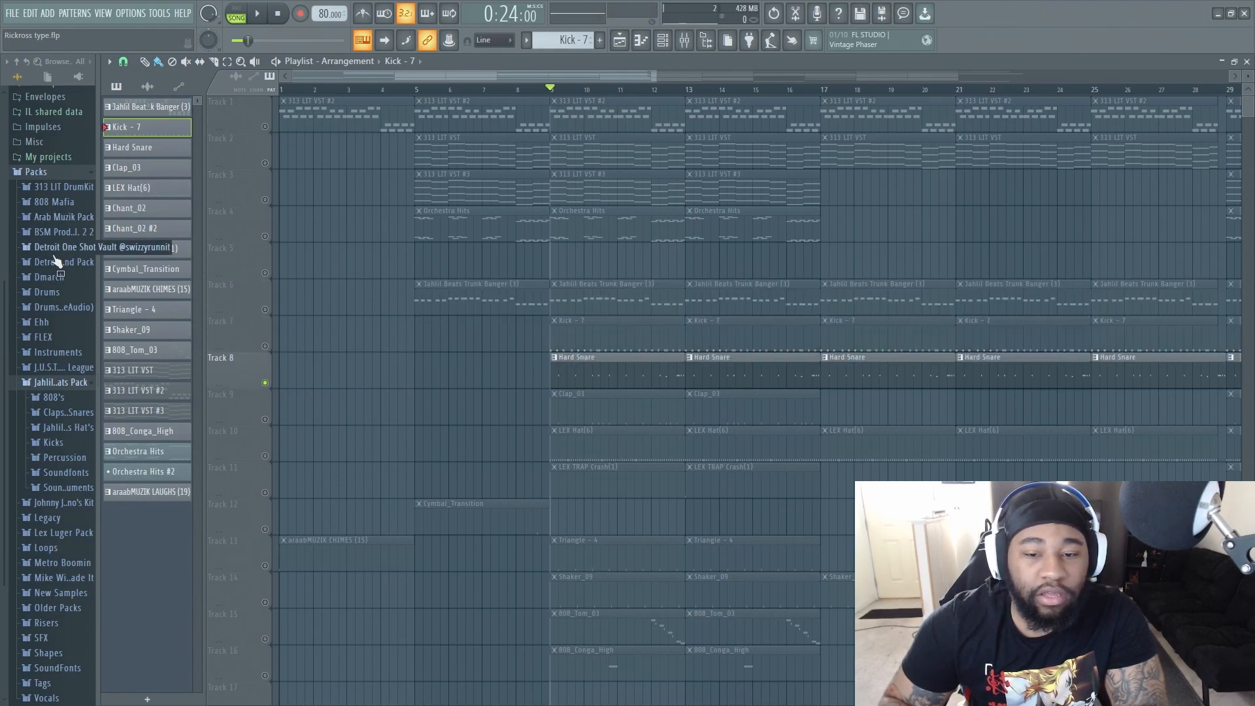
pyautogui.click(75, 368)
pyautogui.scroll(-4, 82, 404)
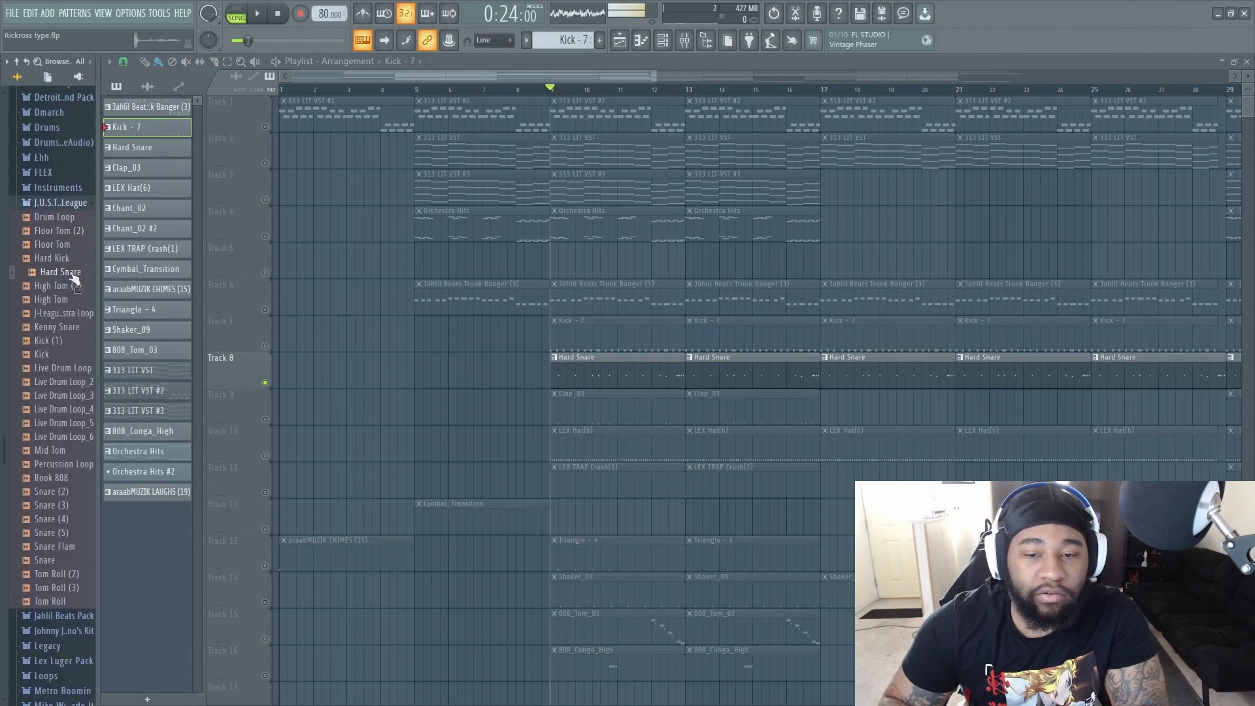
# - Open the Hard Snare pattern in the piano roll and view the list of note-editing tools
pyautogui.doubleClick(595, 378)
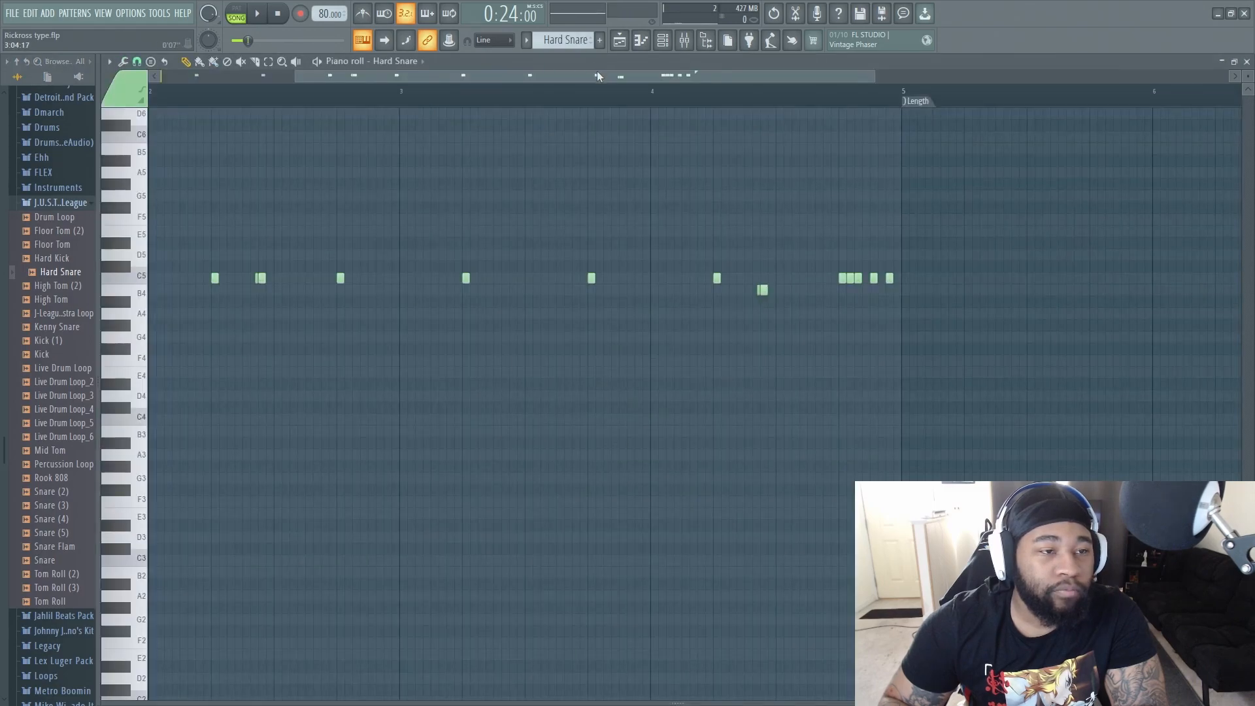
pyautogui.moveTo(597, 76); pyautogui.dragTo(229, 99)
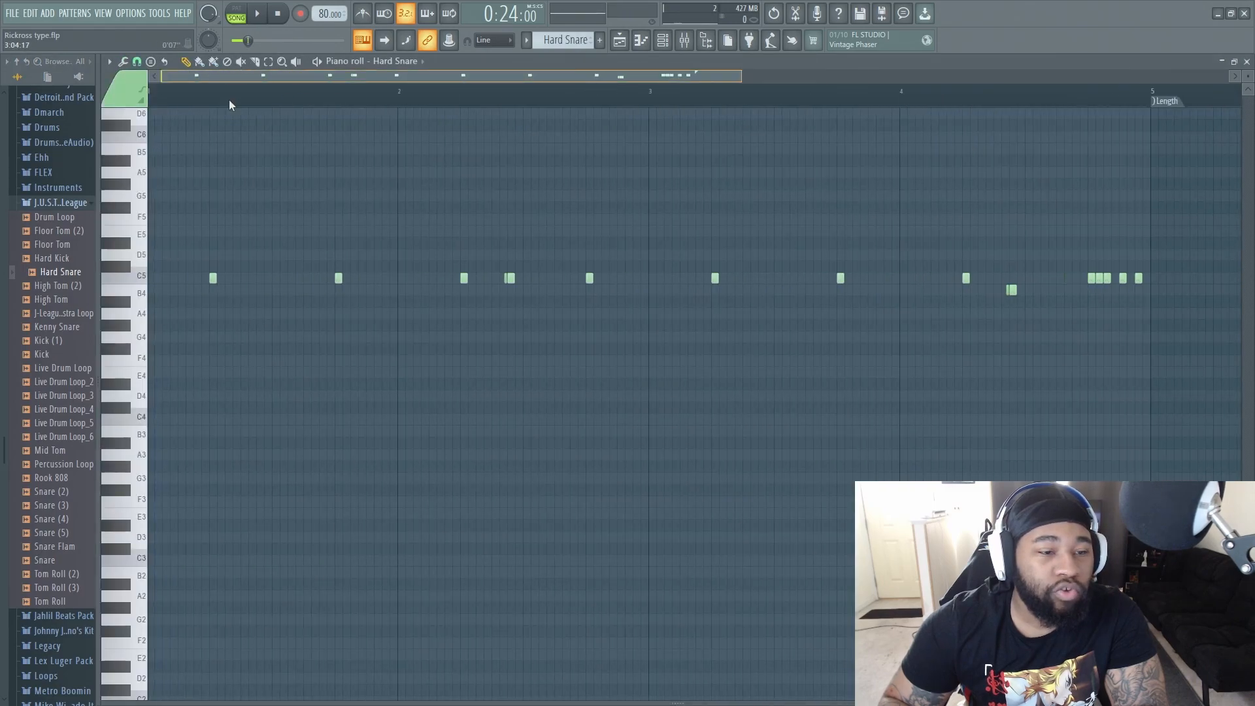
pyautogui.click(109, 62)
pyautogui.click(122, 64)
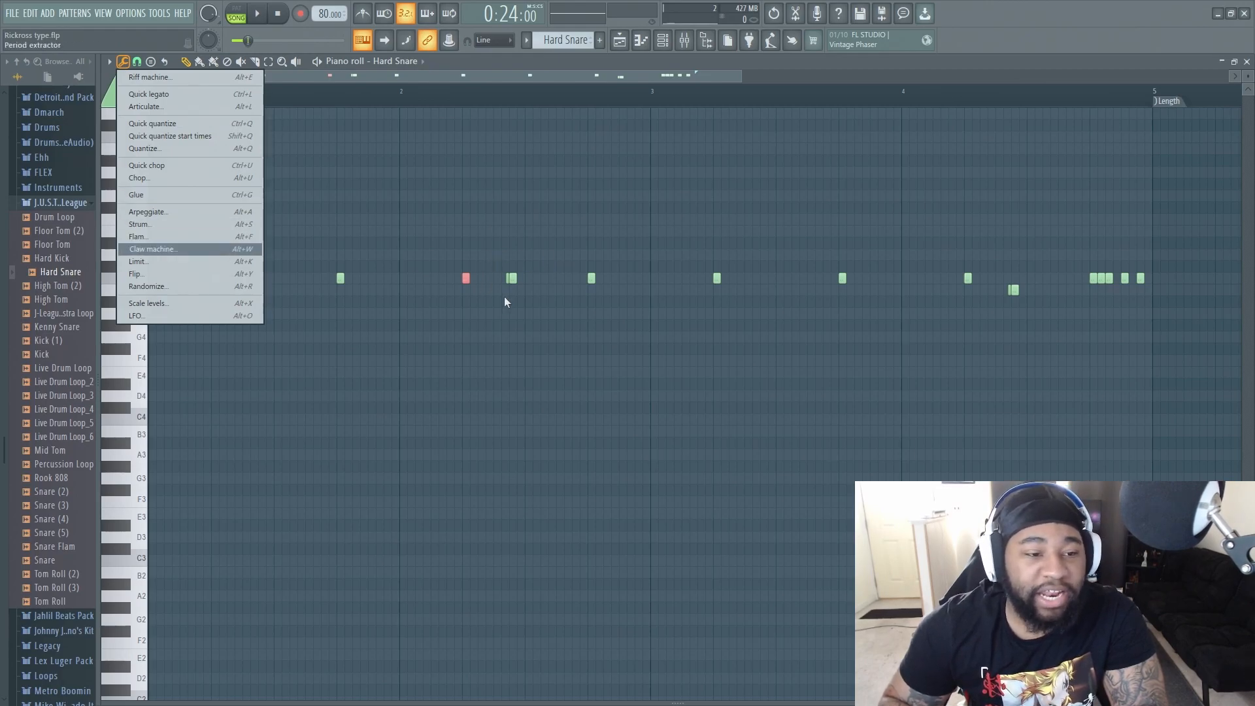
pyautogui.press('Escape')
# - Play the Hard Snare pattern through the piano roll, then stop and return to the playlist
pyautogui.press('space')
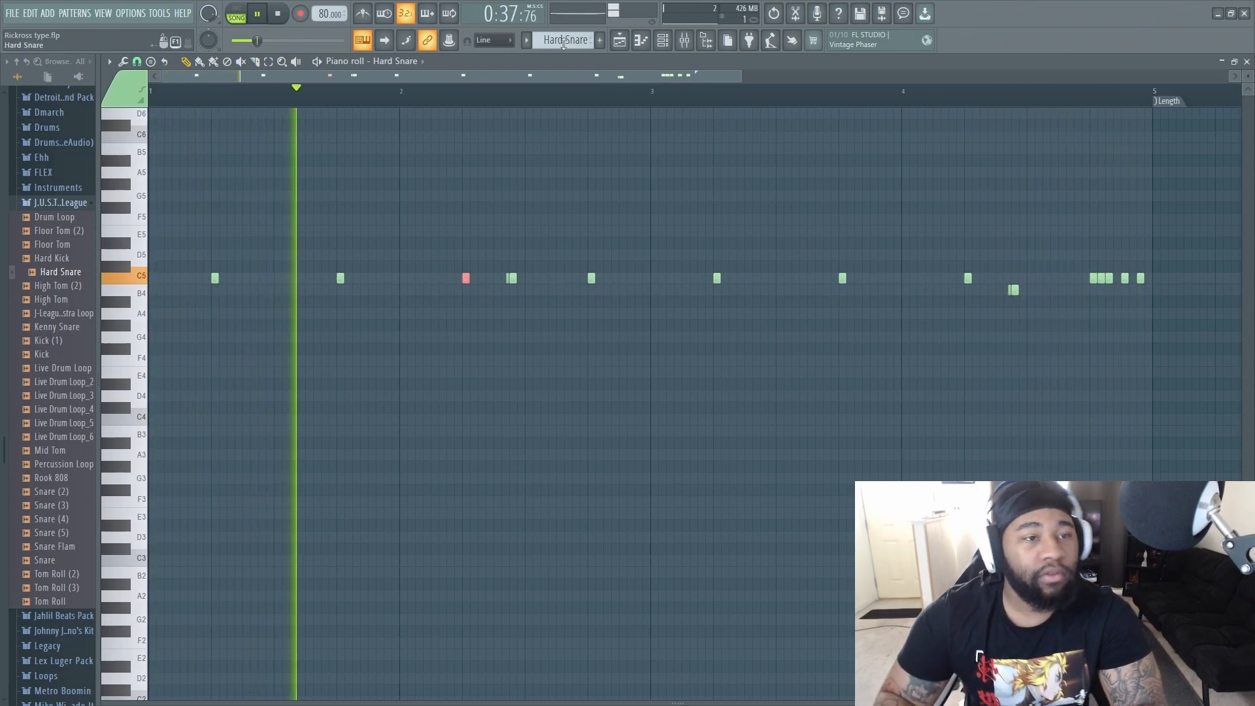
pyautogui.press('space')
pyautogui.press('F5')
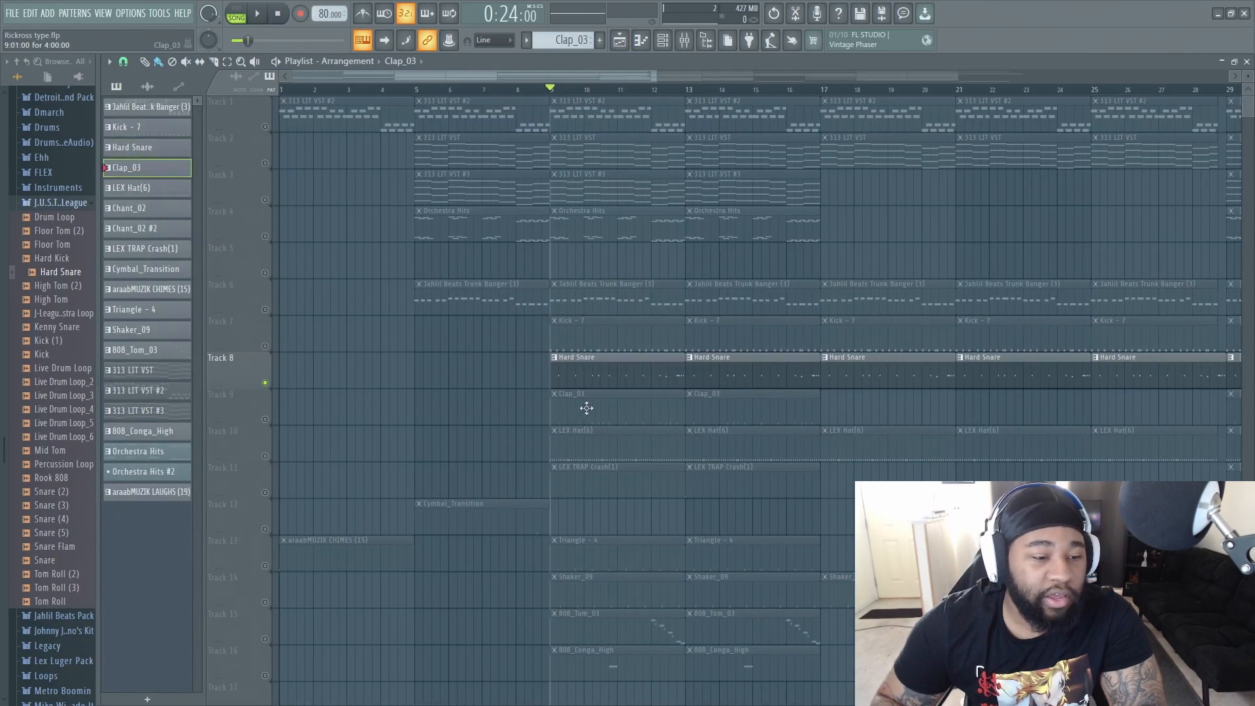
# - Unmute Track 9, mute Track 8 and open the Clap_03 pattern in the piano roll
pyautogui.doubleClick(586, 407)
pyautogui.click(618, 44)
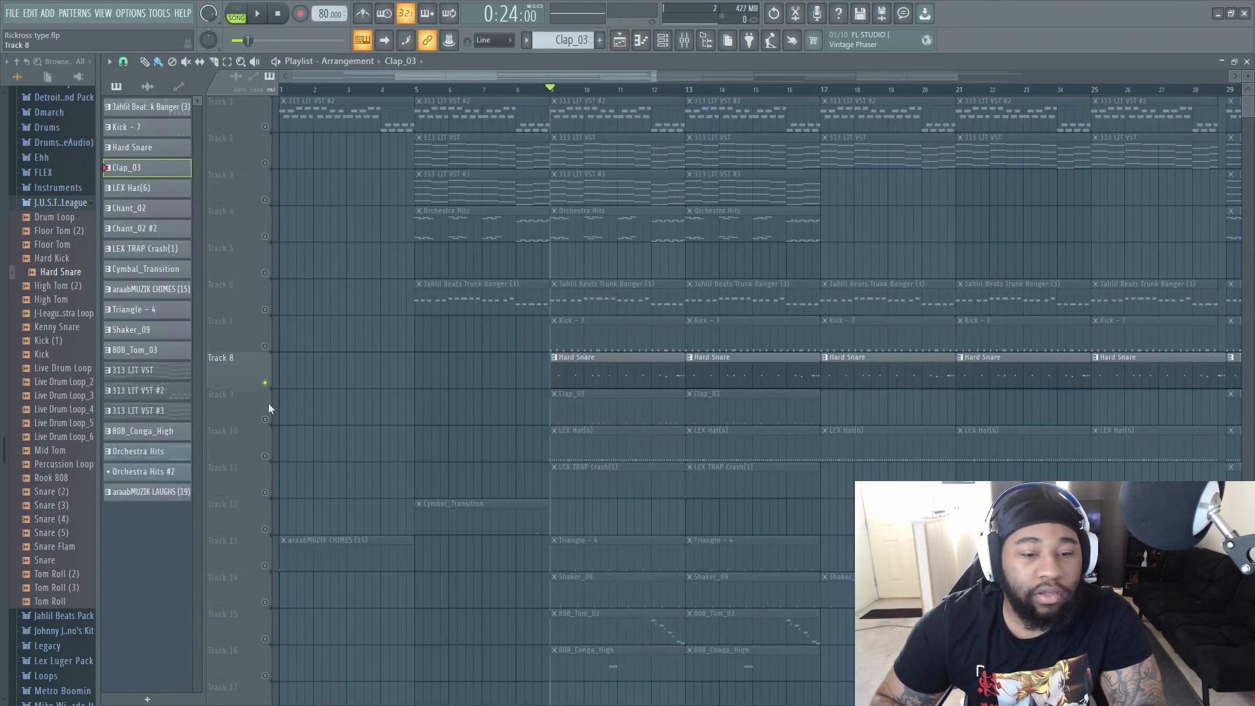
pyautogui.click(264, 420)
pyautogui.click(265, 383)
pyautogui.doubleClick(585, 412)
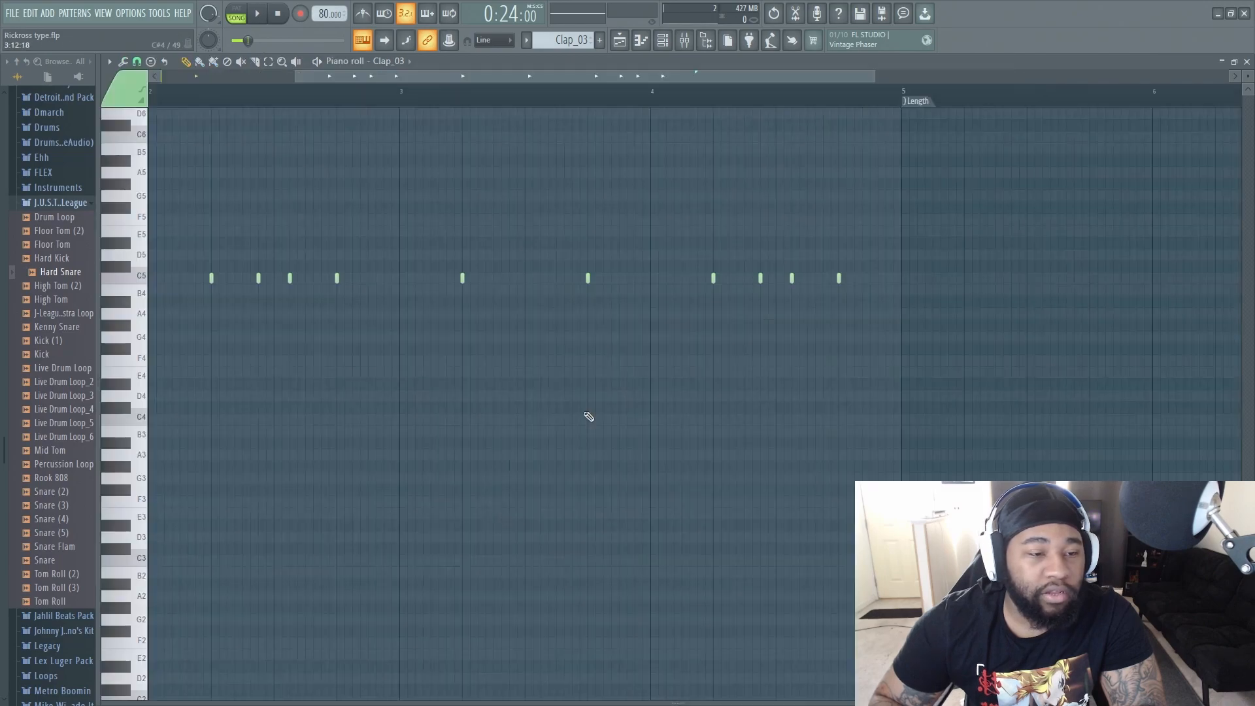
# - Select all the Clap_03 notes and lengthen them together during playback, then return to the playlist and stop
pyautogui.moveTo(1132, 243); pyautogui.dragTo(154, 411)
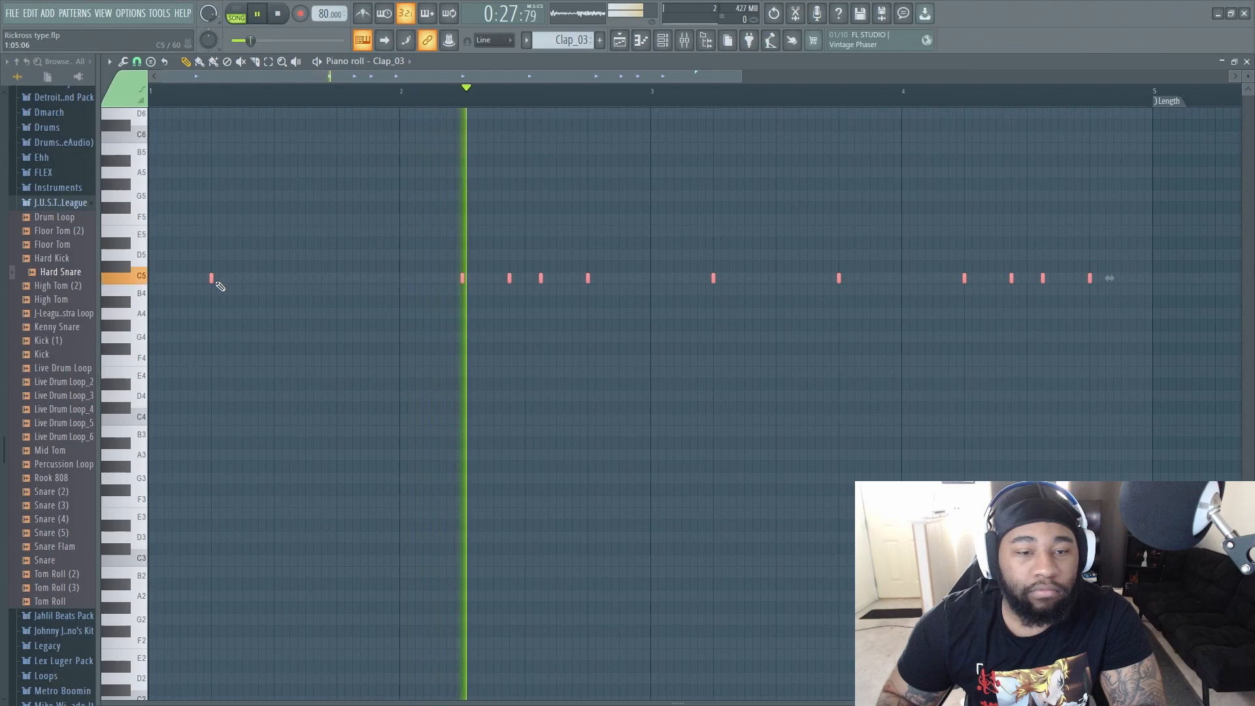
pyautogui.moveTo(214, 280); pyautogui.dragTo(227, 278)
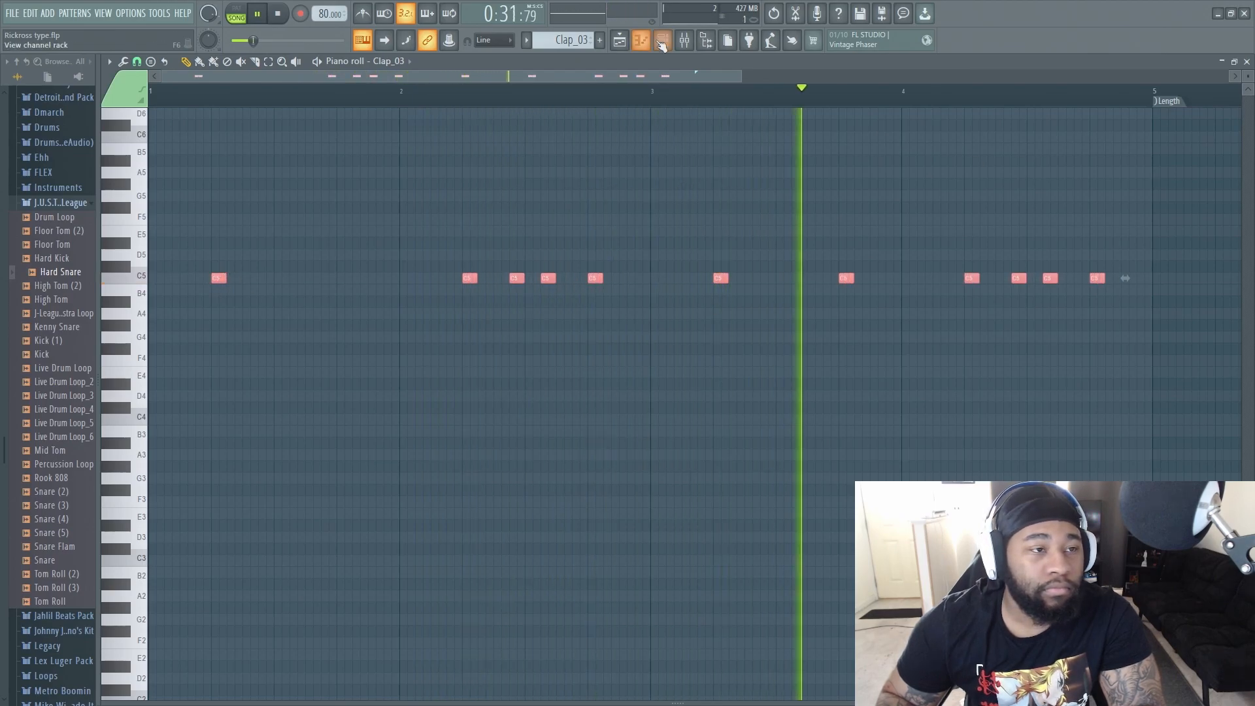
pyautogui.press('F5')
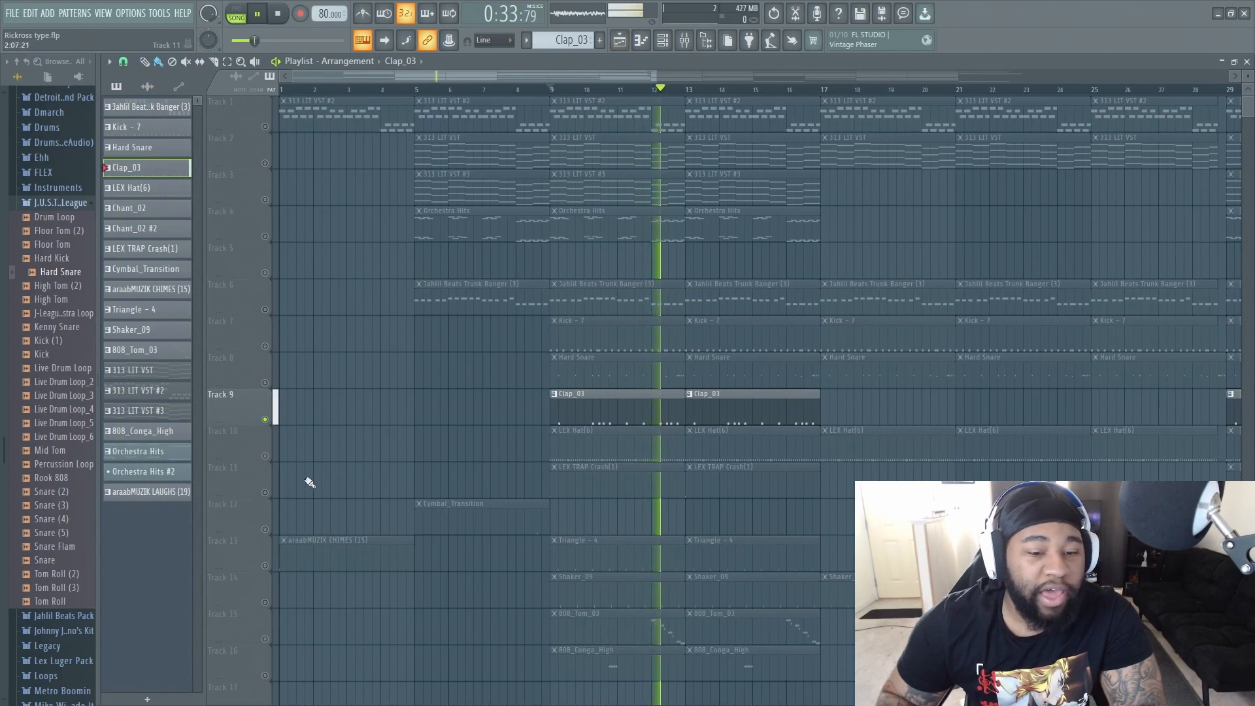
pyautogui.press('space')
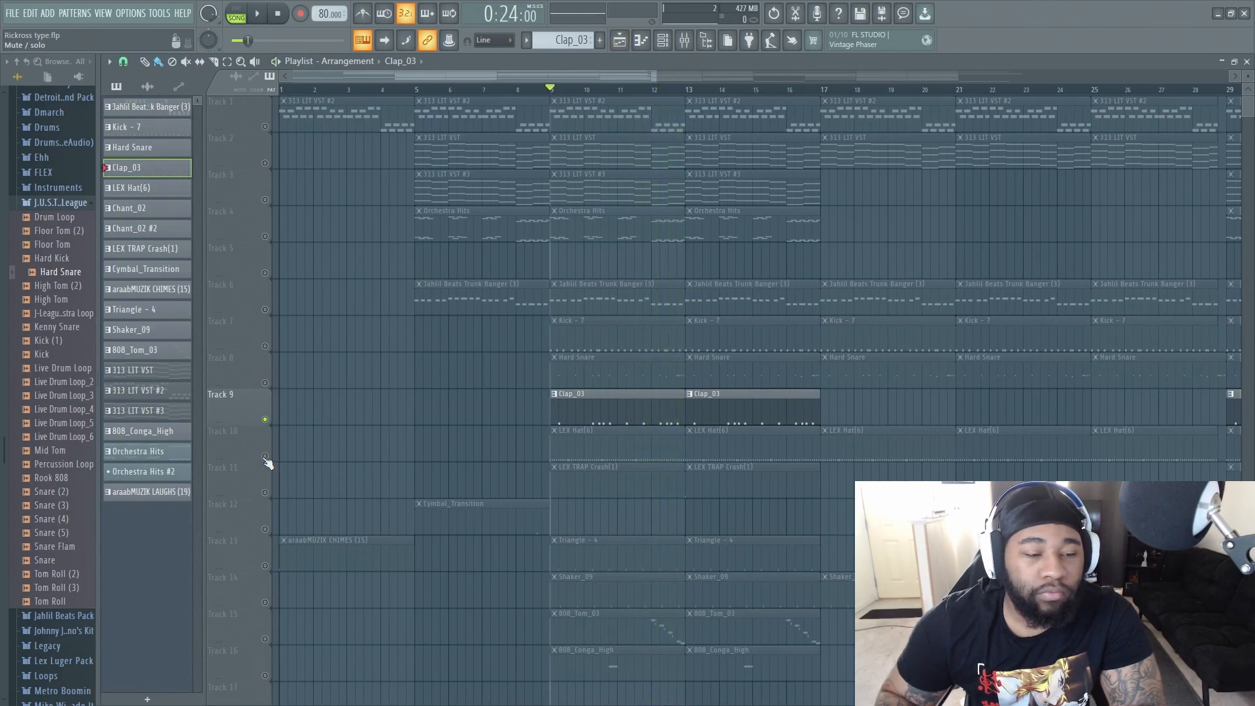
# - Open the LEX Hat(6) pattern in the piano roll, play it from its first bar, then return to the playlist and stop
pyautogui.doubleClick(602, 443)
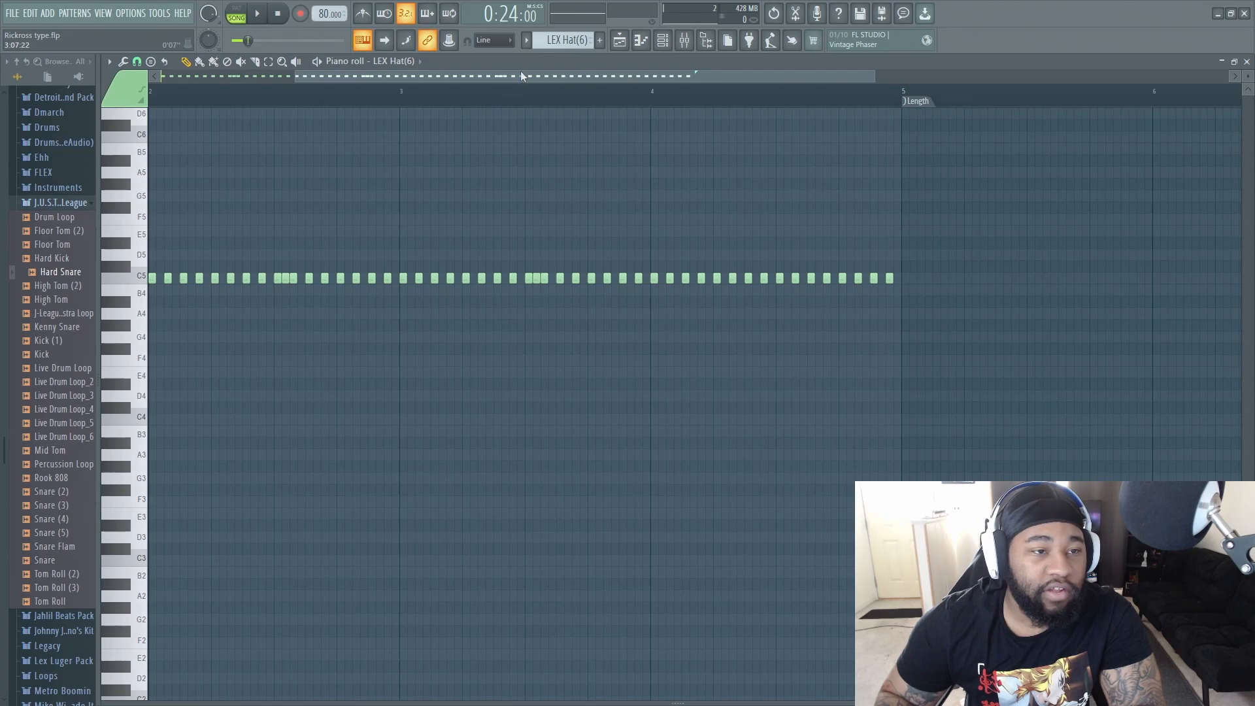
pyautogui.moveTo(522, 76); pyautogui.dragTo(147, 120)
pyautogui.press('space')
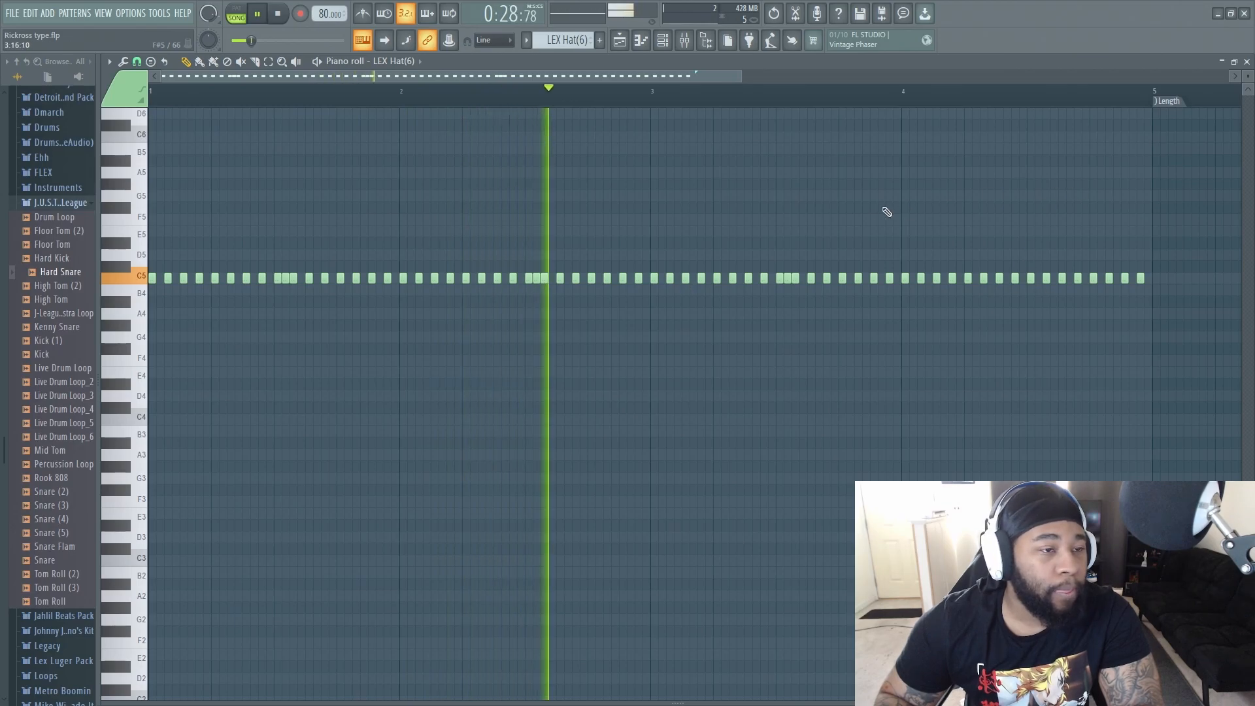
pyautogui.press('F5')
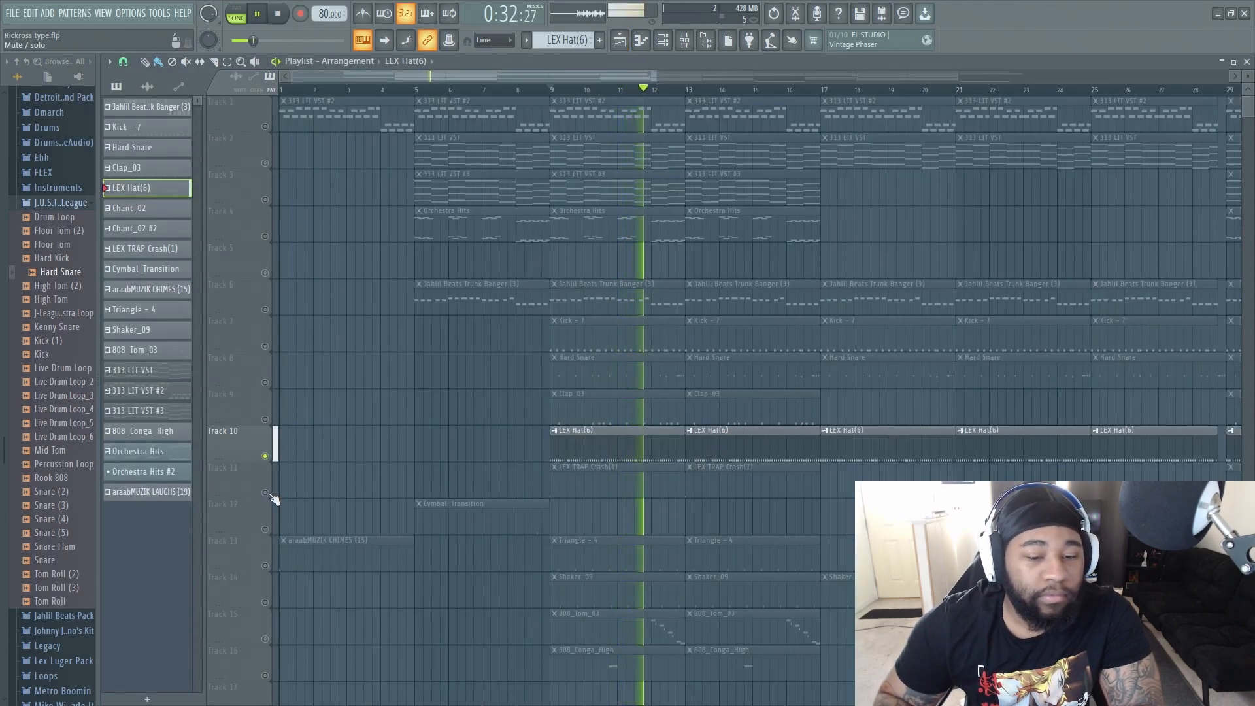
pyautogui.press('space')
# - Unmute Track 11, mute Track 10 and play the LEX TRAP Crash(1) pattern briefly before stopping
pyautogui.click(265, 493)
pyautogui.click(265, 456)
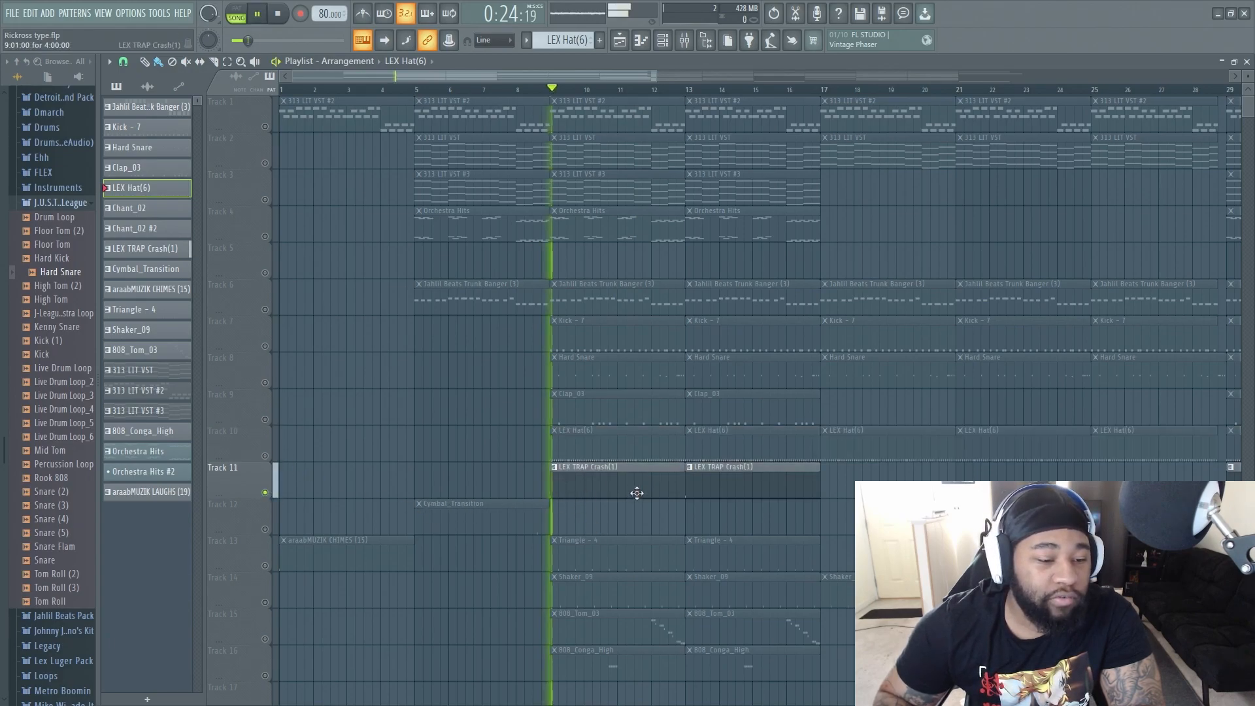
pyautogui.press('space')
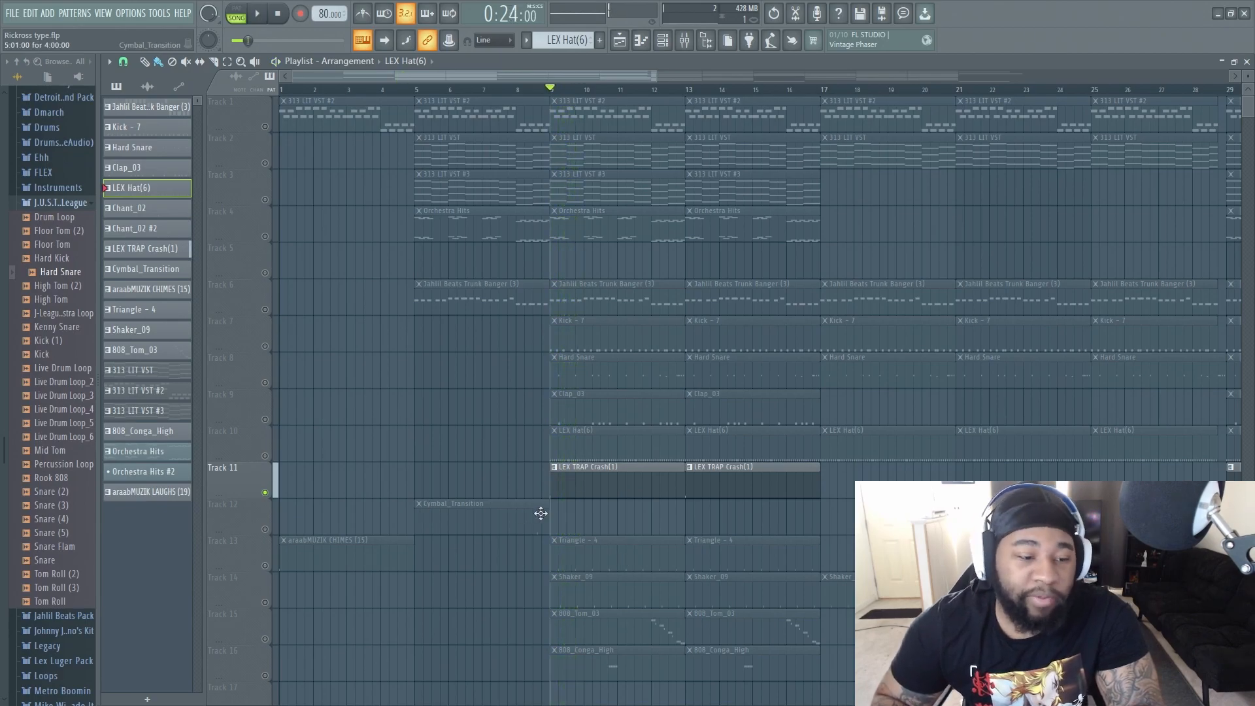
# - Unmute Track 12 and play the end of Cymbal_Transition into the crash from bar 8, then stop
pyautogui.click(267, 529)
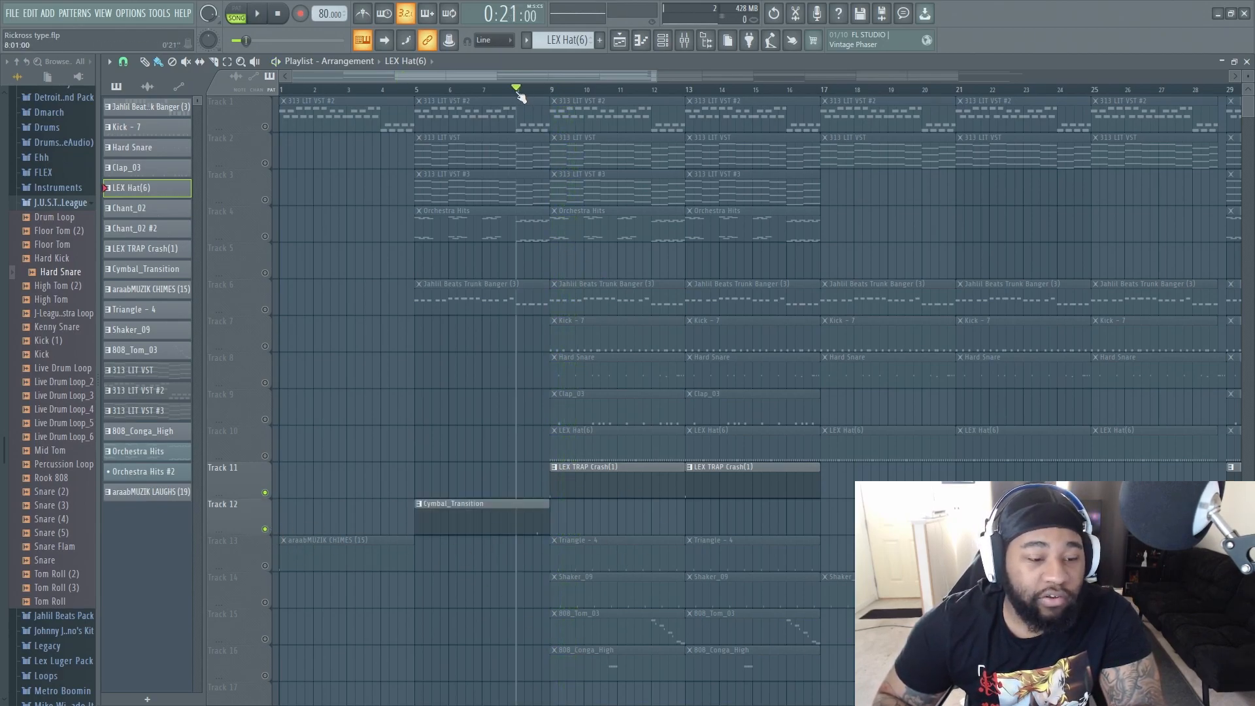
pyautogui.press('space')
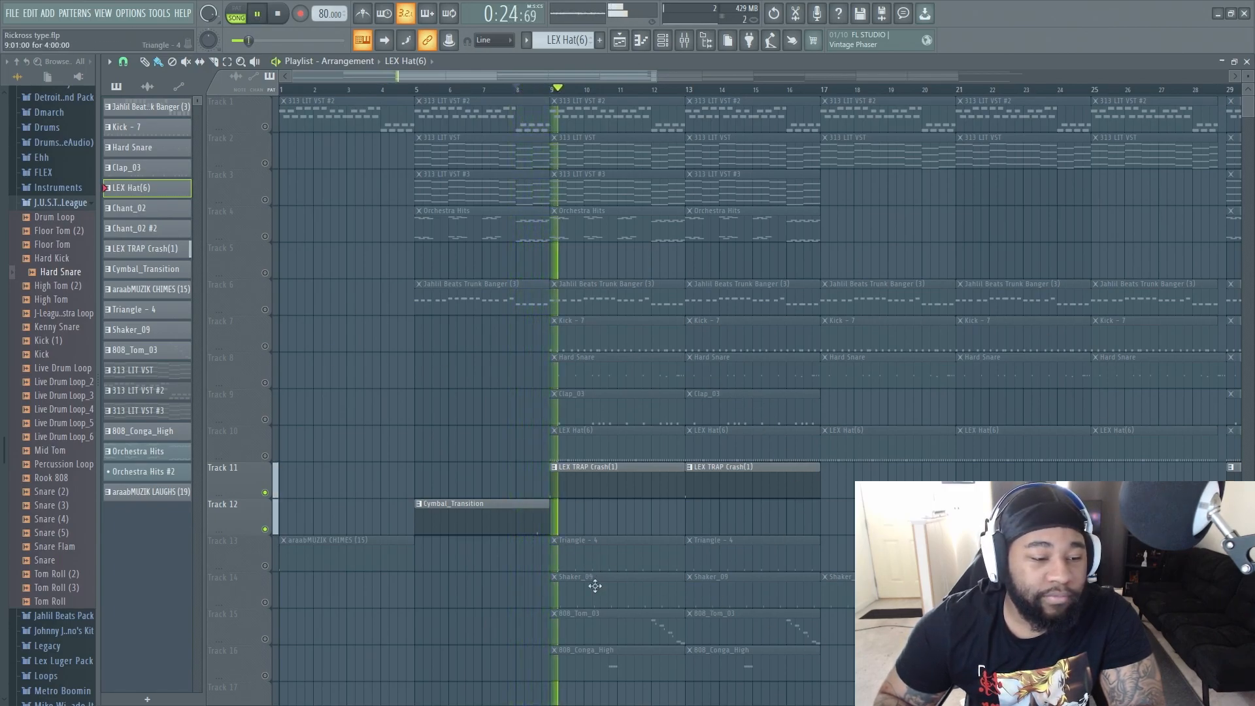
pyautogui.press('space')
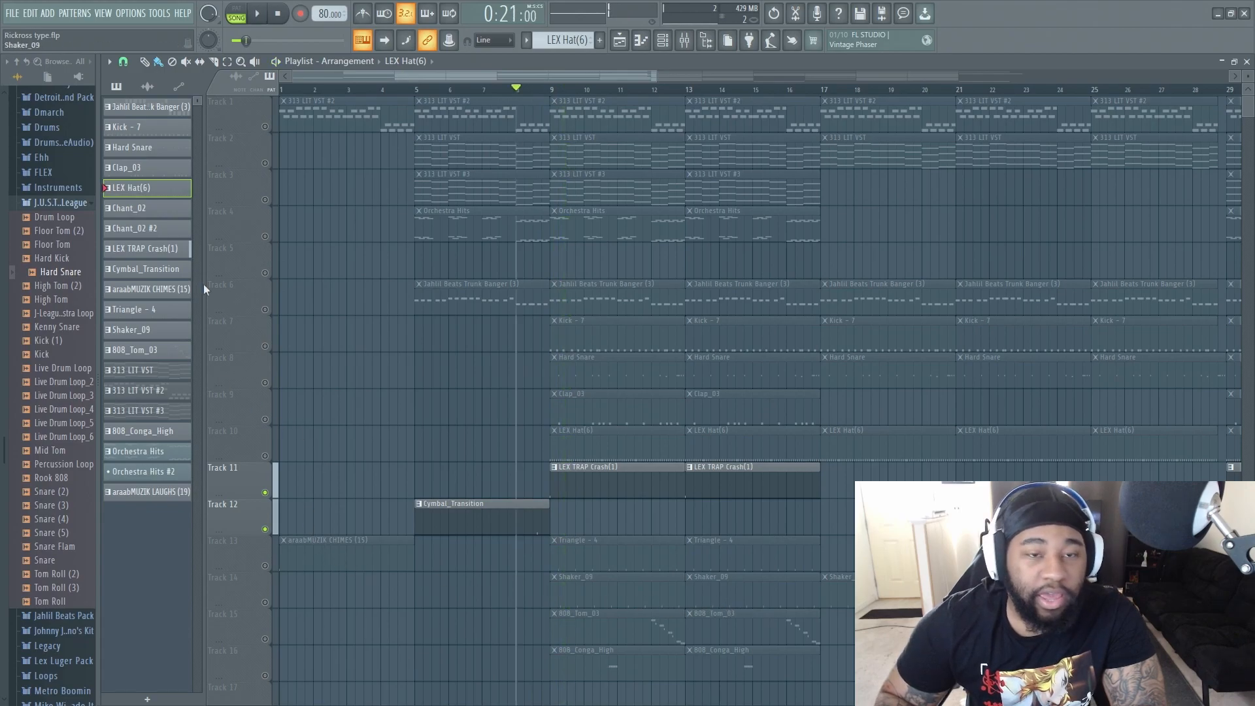
# - Unmute Track 13, play the araabMUZIK CHIMES (15) pattern in the piano roll, then stop and return to the playlist
pyautogui.click(264, 565)
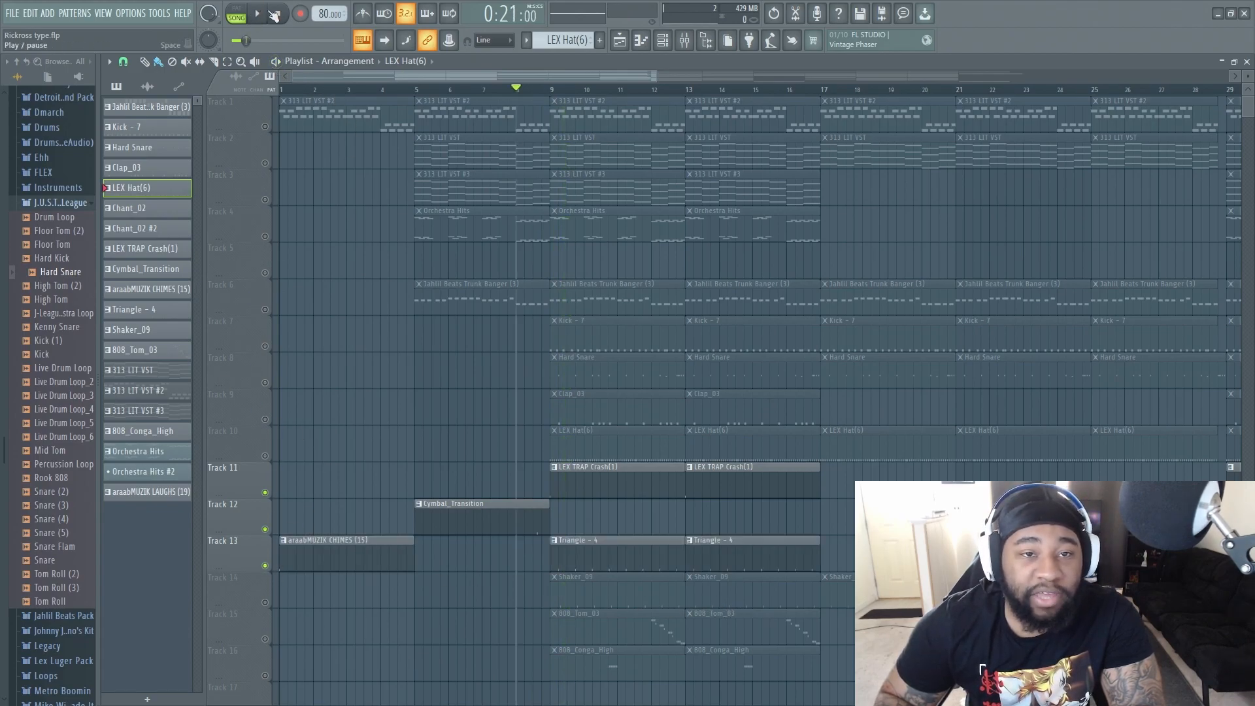
pyautogui.doubleClick(351, 560)
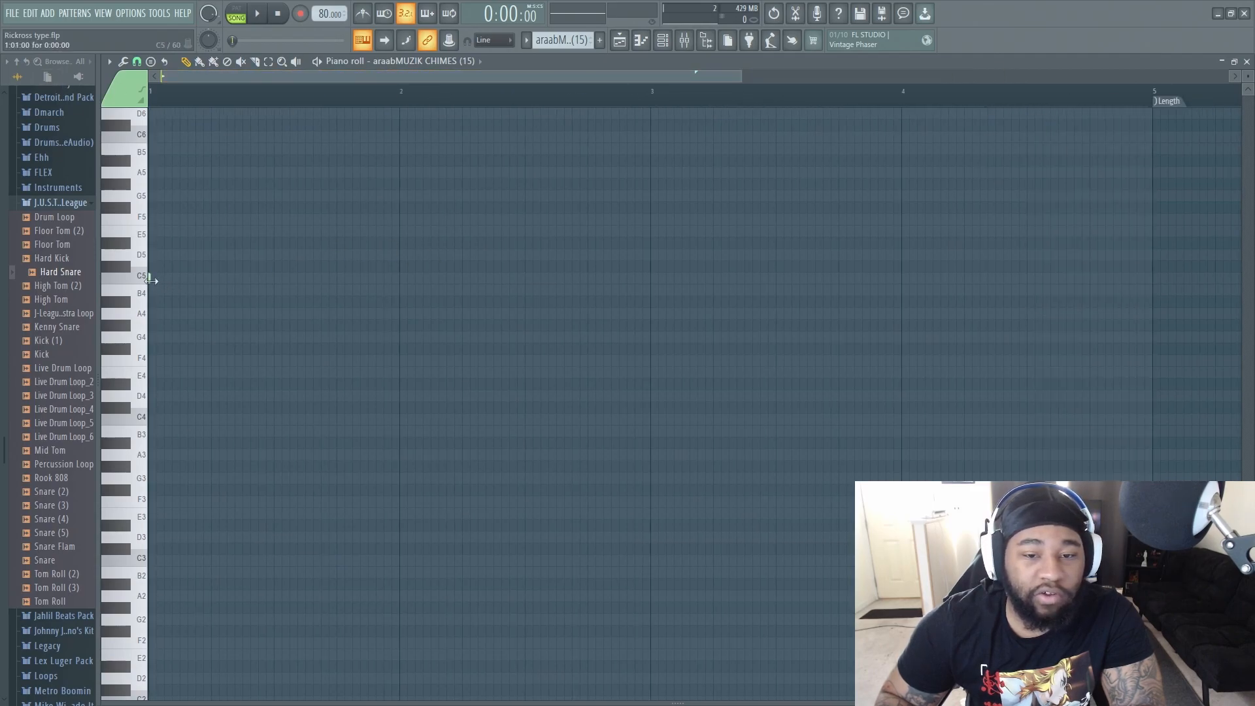
pyautogui.press('space')
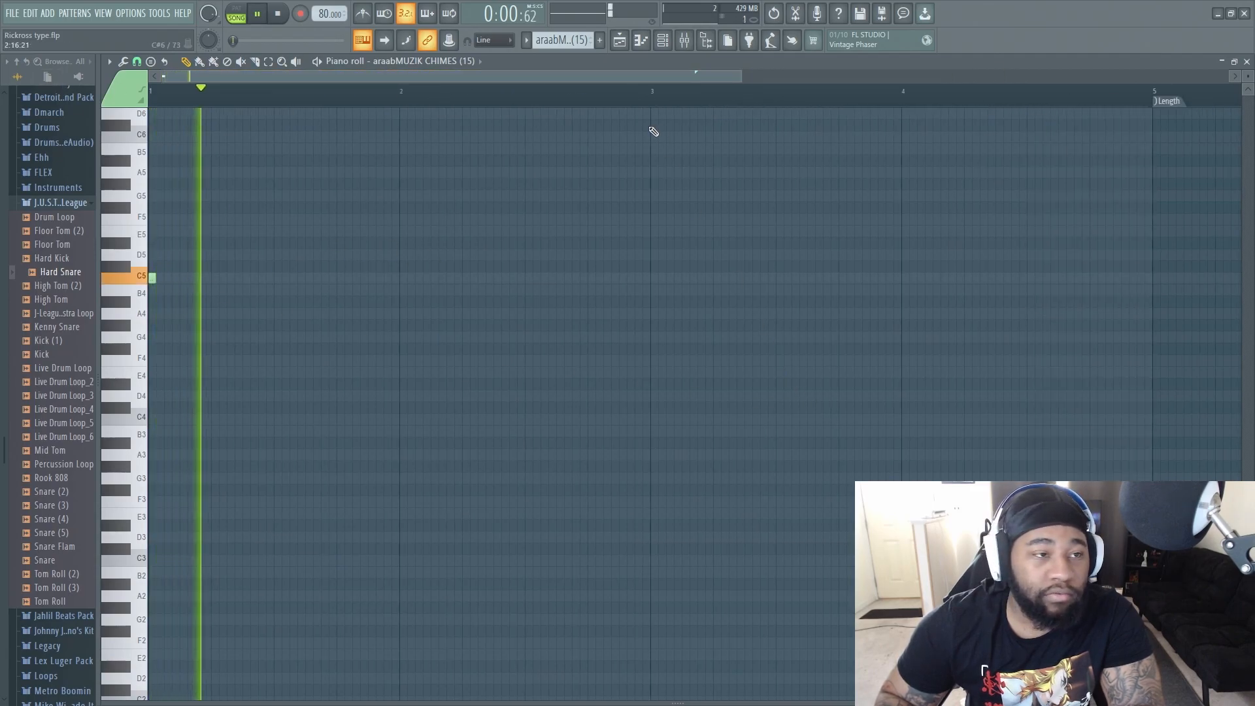
pyautogui.press('space')
pyautogui.click(620, 45)
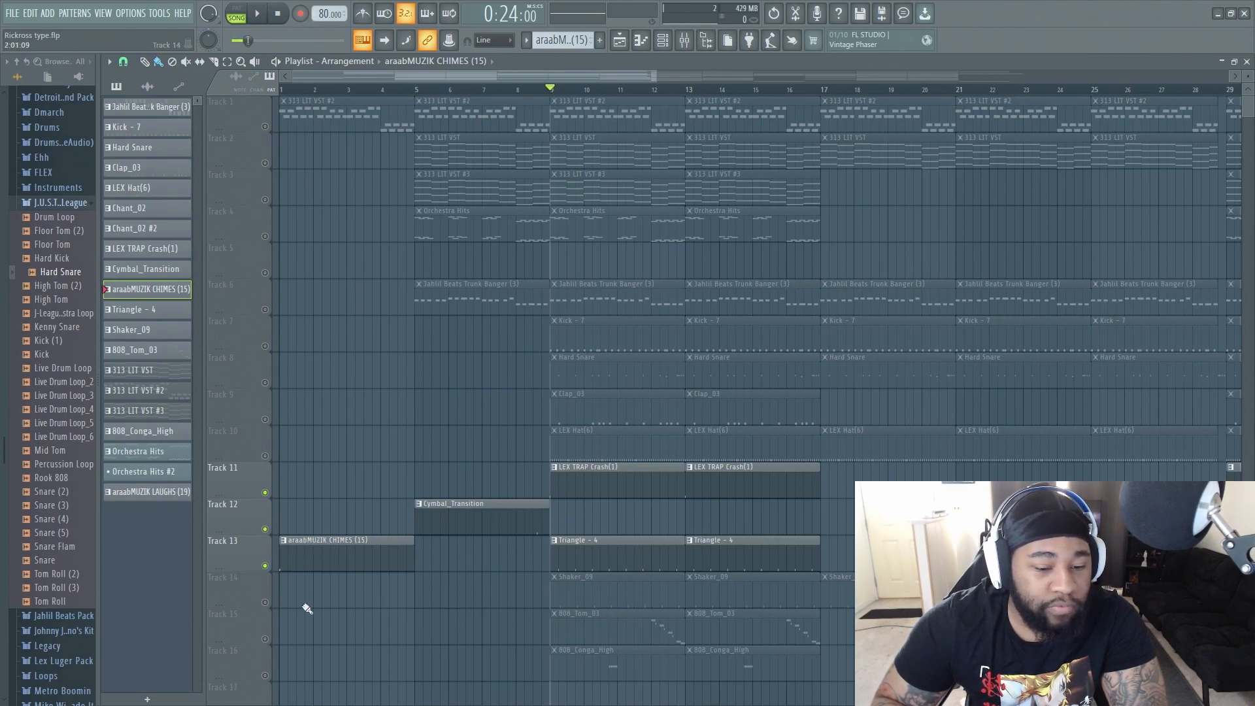
# - Unmute Track 14 and play the Triangle - 4 and Shaker_09 patterns together from bar 9, then stop
pyautogui.click(265, 603)
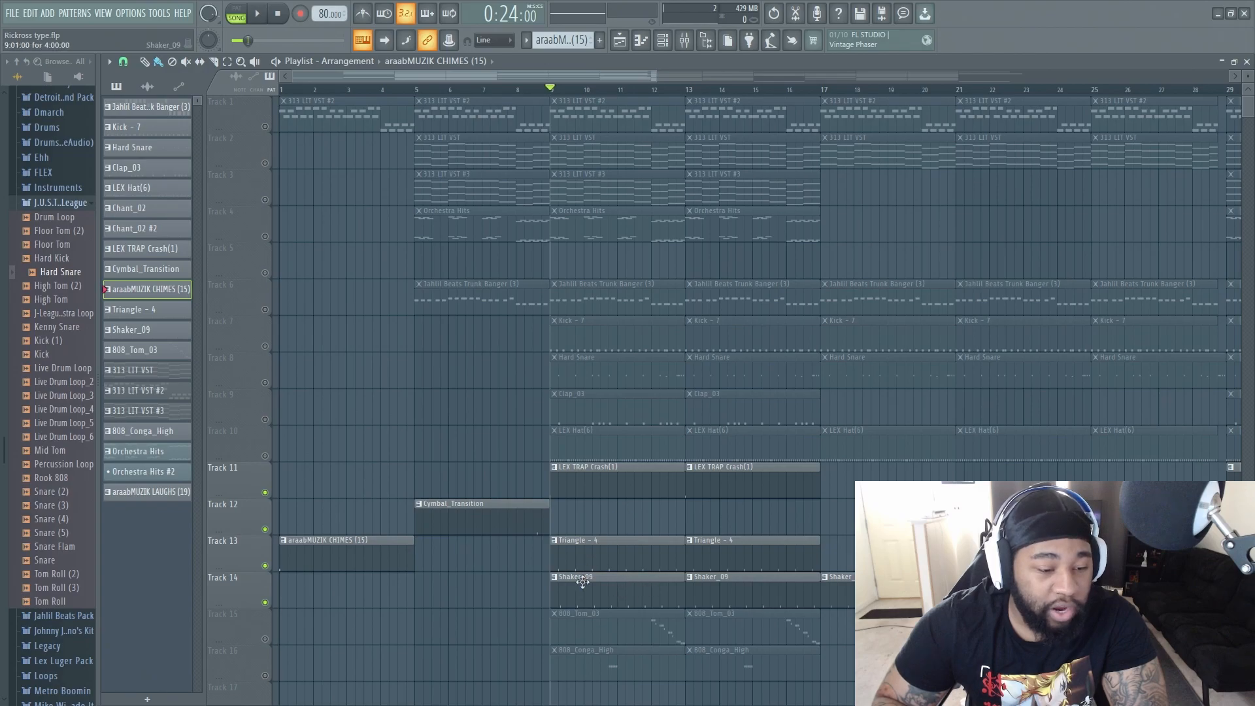
pyautogui.scroll(-1, 598, 595)
pyautogui.press('space')
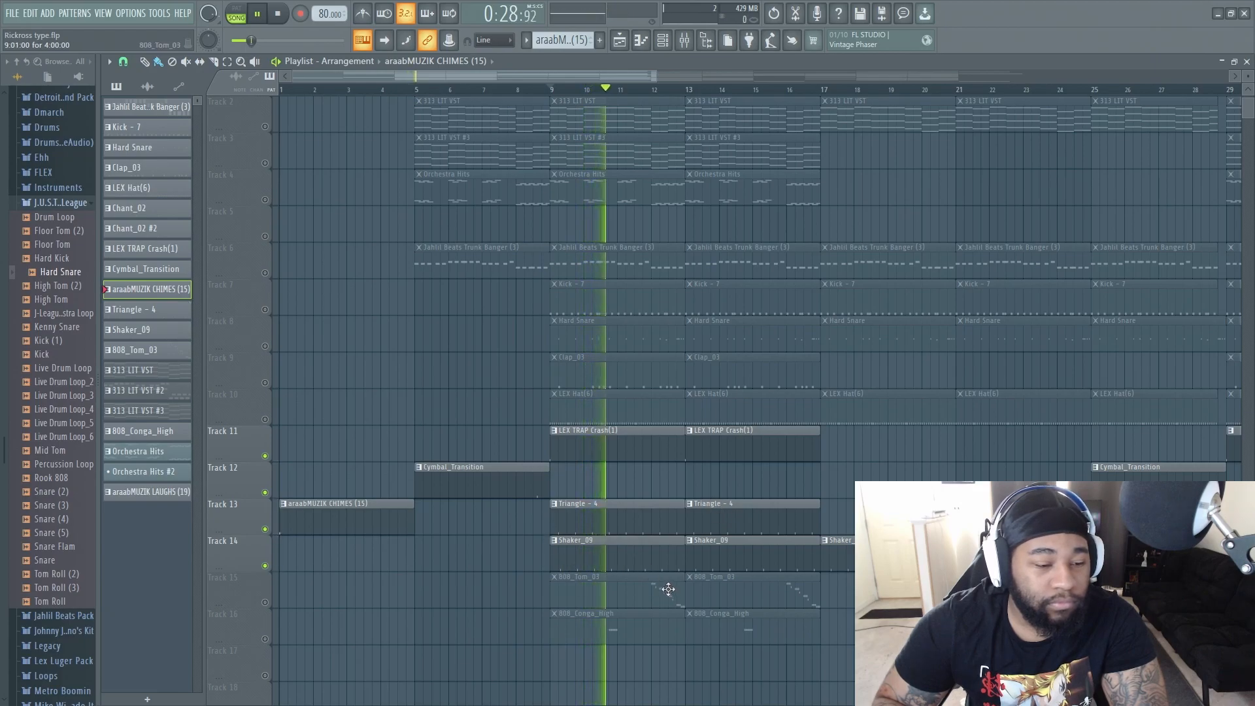
pyautogui.press('space')
# - Solo Track 15, unmute Track 16 and open the 808_Tom_03 pattern in the piano roll to view its notes
pyautogui.rightClick(266, 602)
pyautogui.click(266, 640)
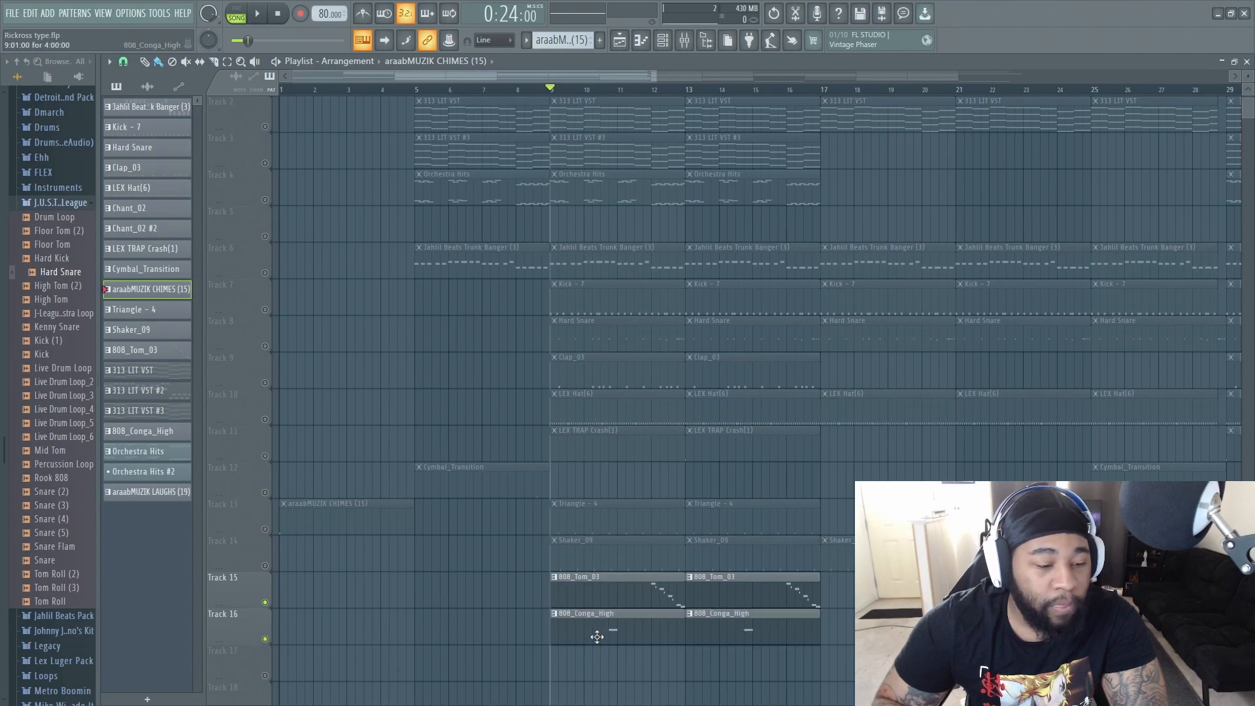
pyautogui.doubleClick(626, 591)
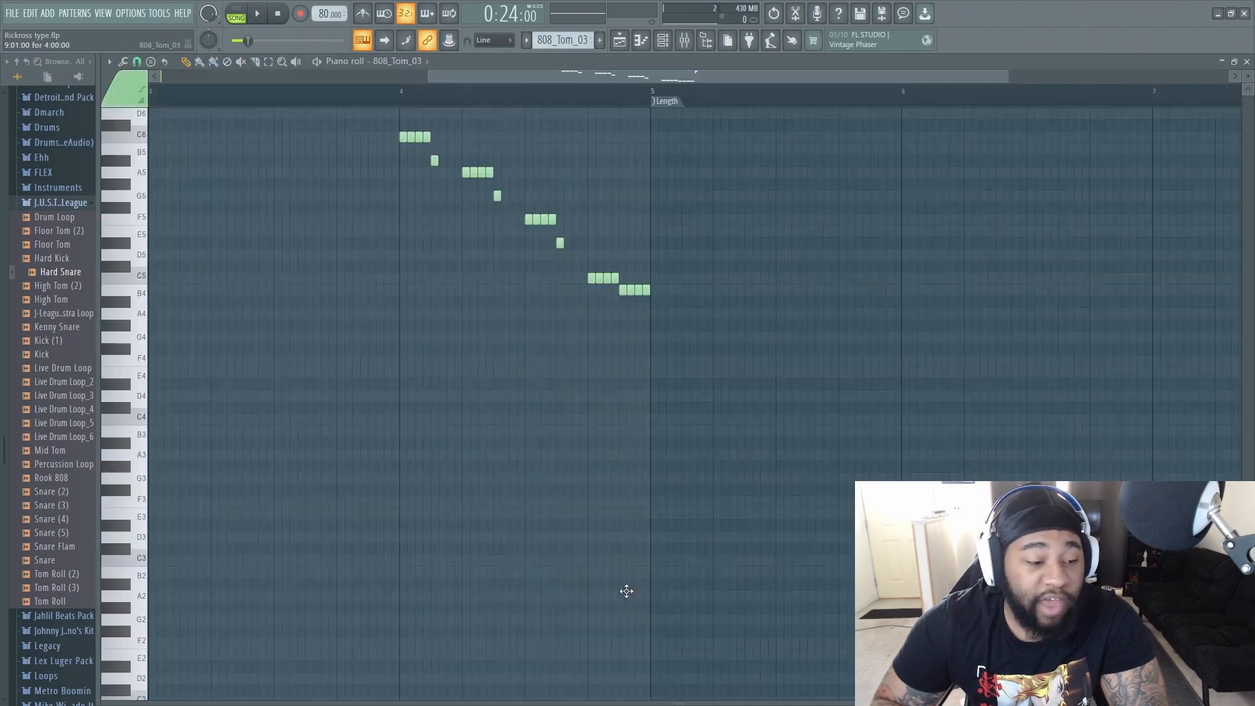
pyautogui.moveTo(496, 78); pyautogui.dragTo(249, 77)
# - Play the tom and conga tracks, follow the 808_Tom_03 notes in the piano roll, then stop and return to the playlist
pyautogui.click(621, 42)
pyautogui.click(622, 43)
pyautogui.click(624, 44)
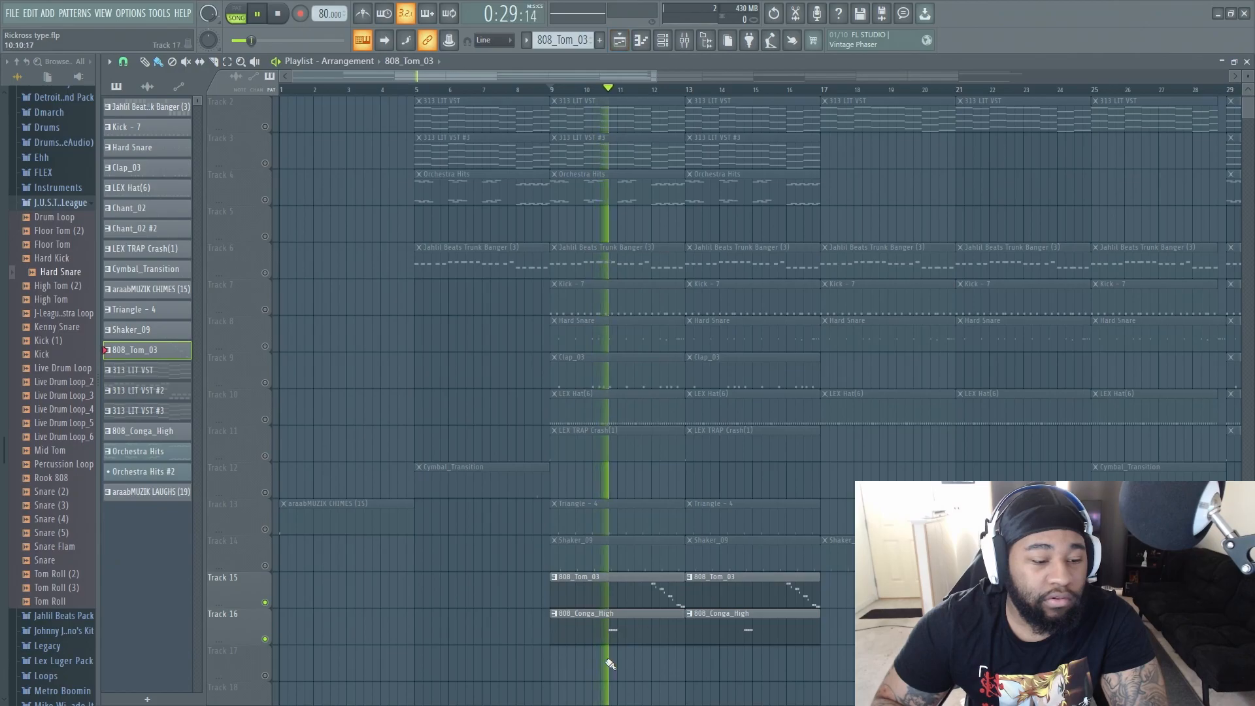
pyautogui.click(647, 46)
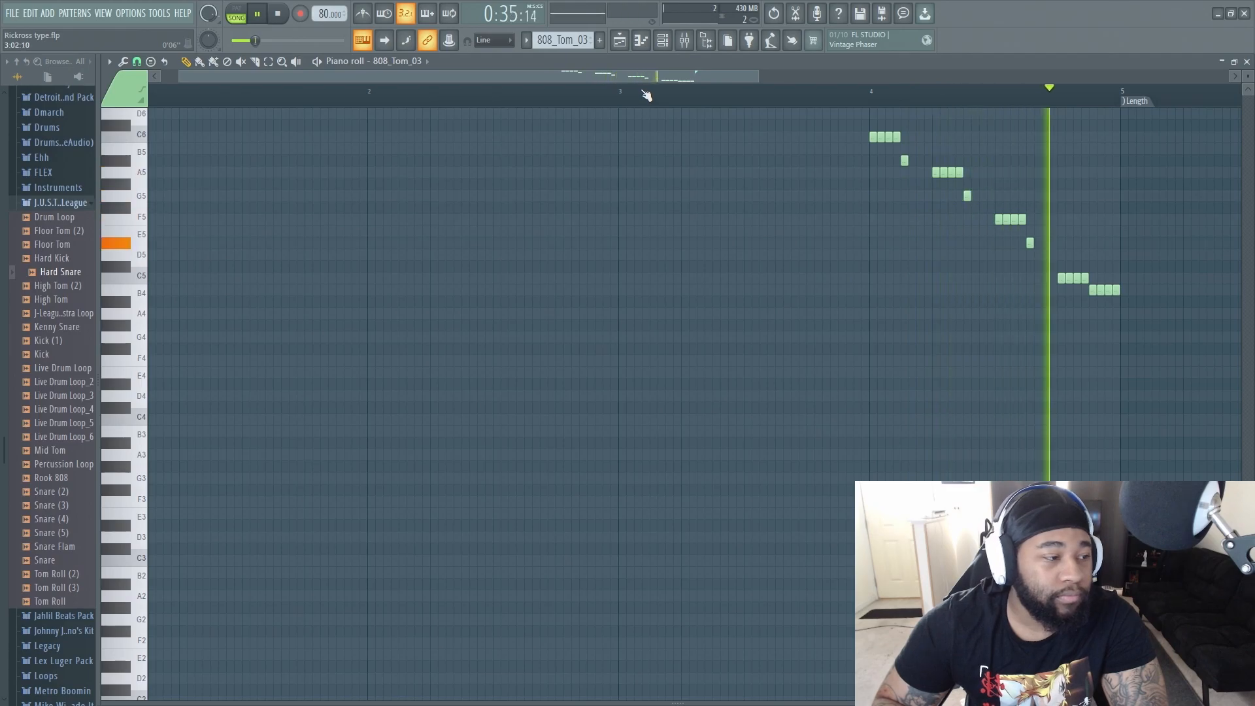
pyautogui.press('space')
pyautogui.press('F5')
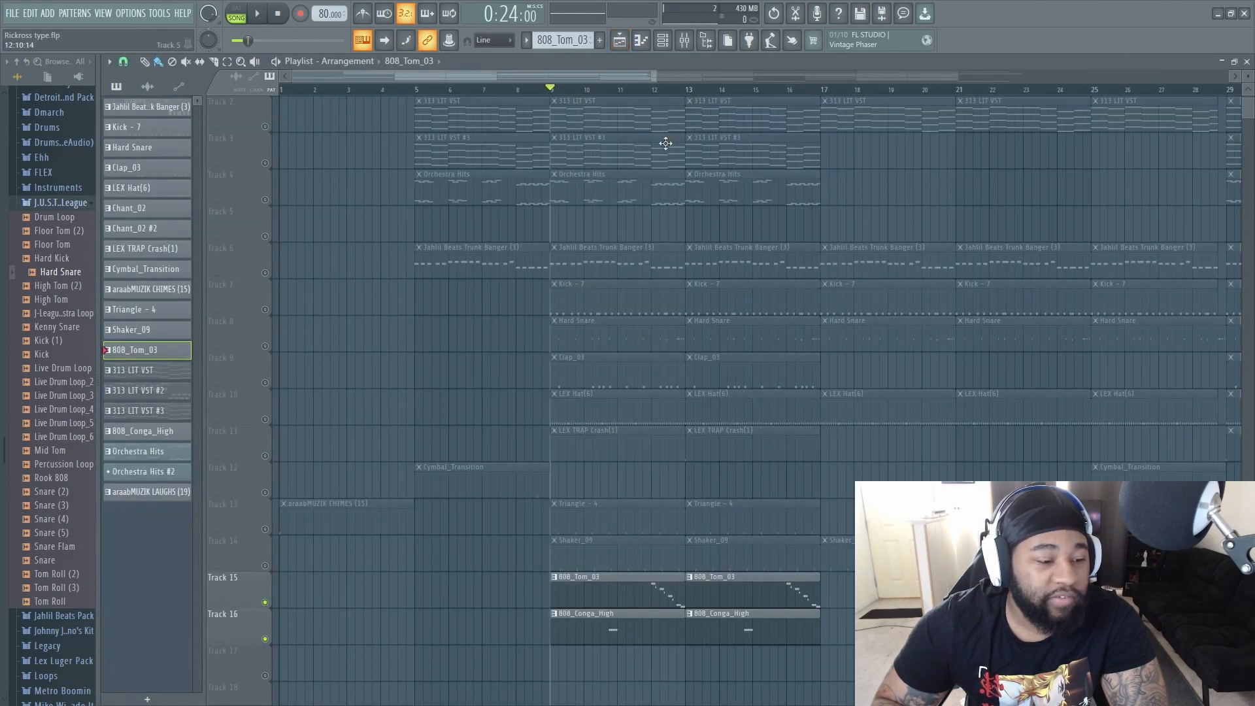
# - Play 808_Tom_03 and 808_Conga_High again from the playlist, move ahead to the bars 21–49 section and stop
pyautogui.press('space')
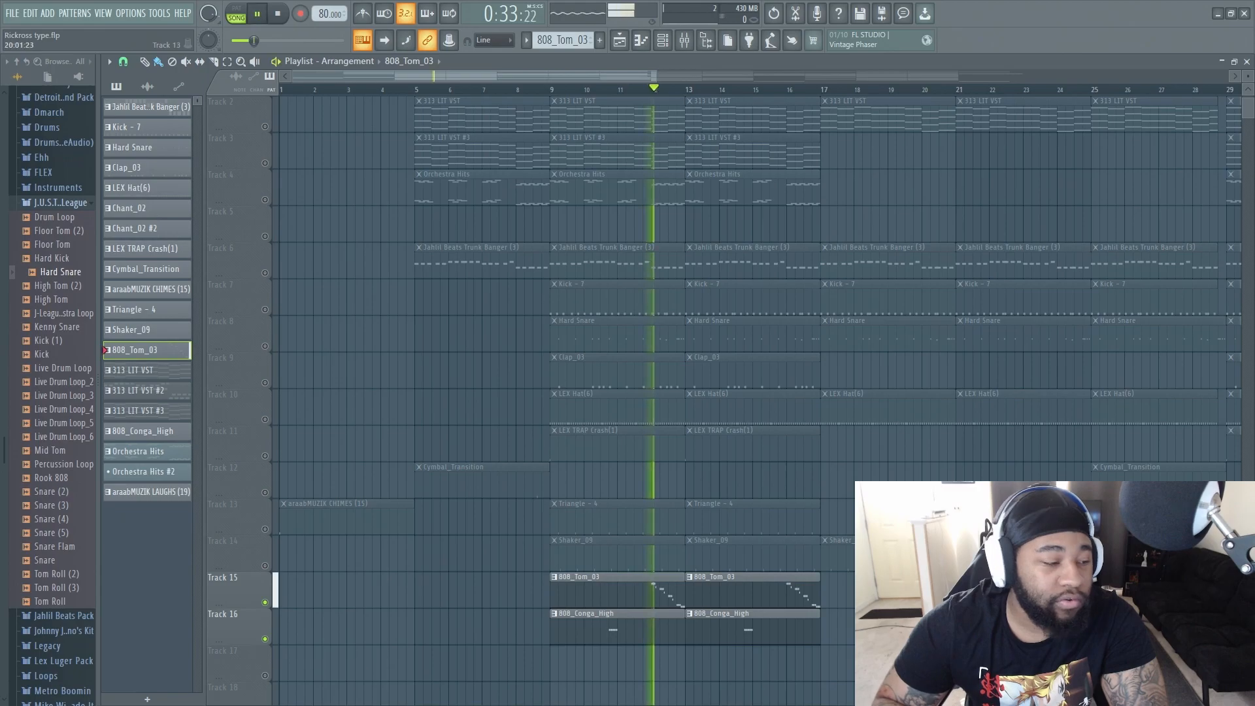
pyautogui.moveTo(640, 72); pyautogui.dragTo(863, 78)
pyautogui.press('space')
# - Solo Track 17 and play the Chant_02 #2 pattern from bar 29, then stop
pyautogui.scroll(-2, 917, 353)
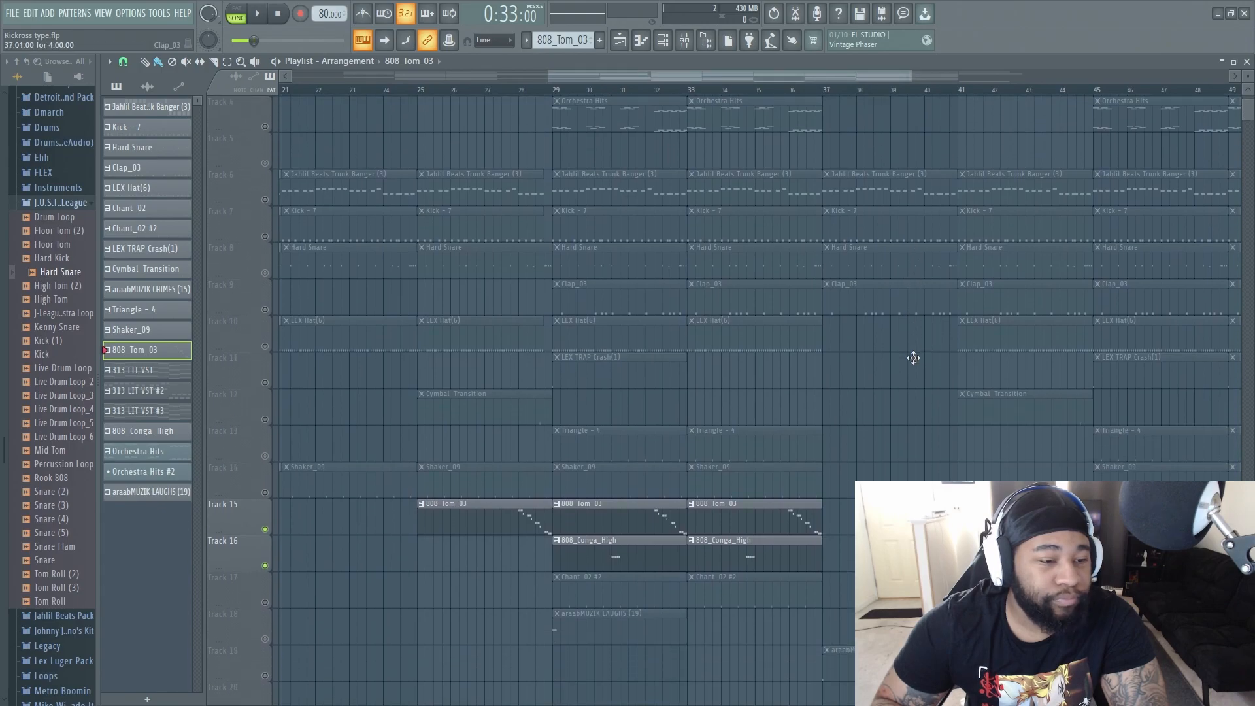
pyautogui.scroll(-1, 917, 361)
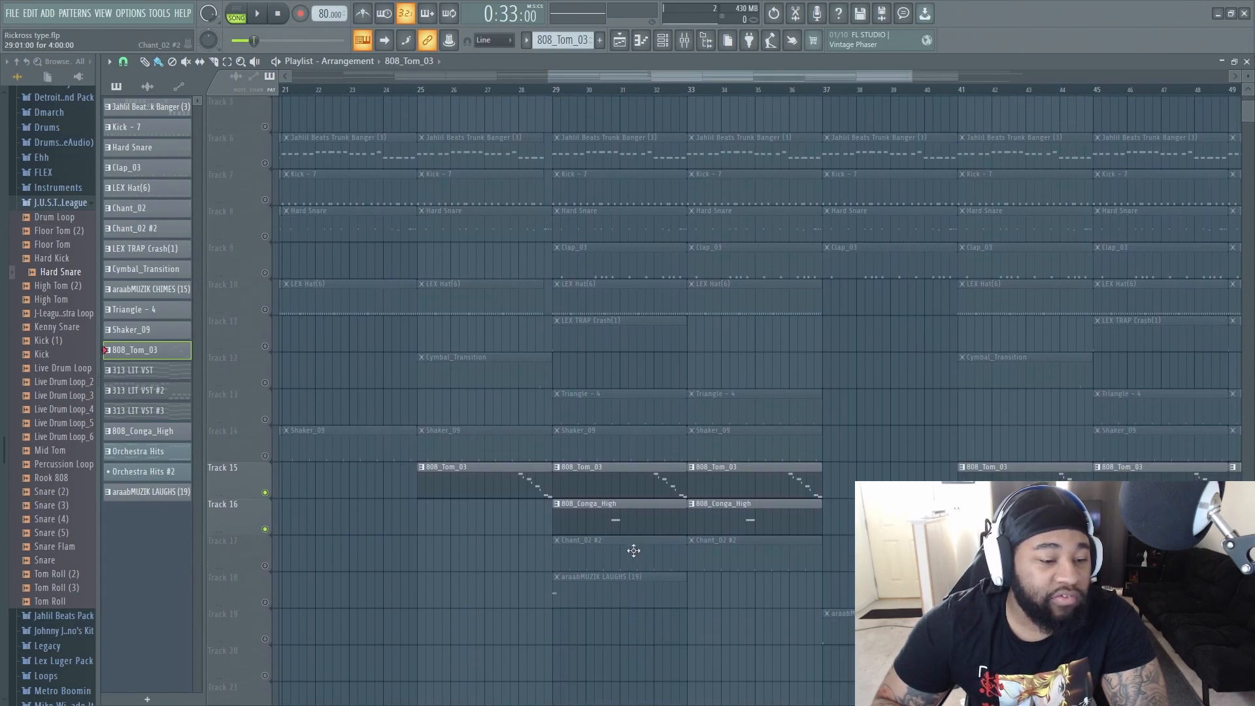
pyautogui.rightClick(265, 566)
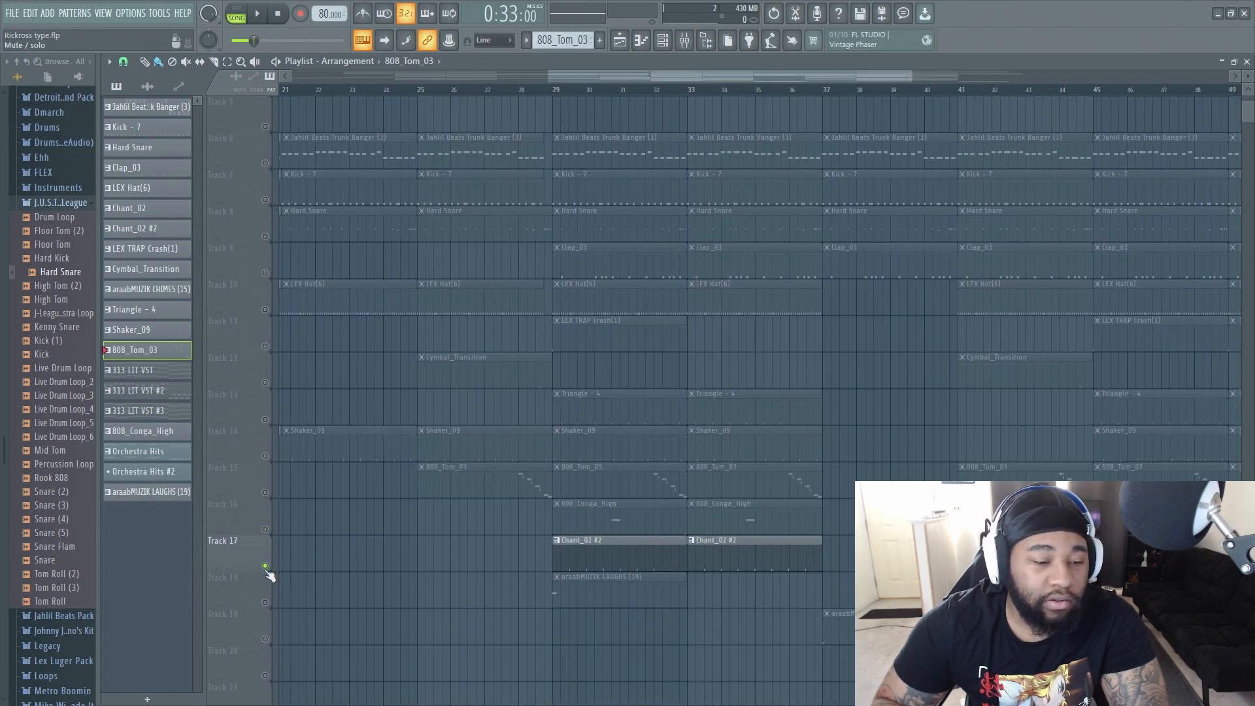
pyautogui.click(561, 92)
pyautogui.press('space')
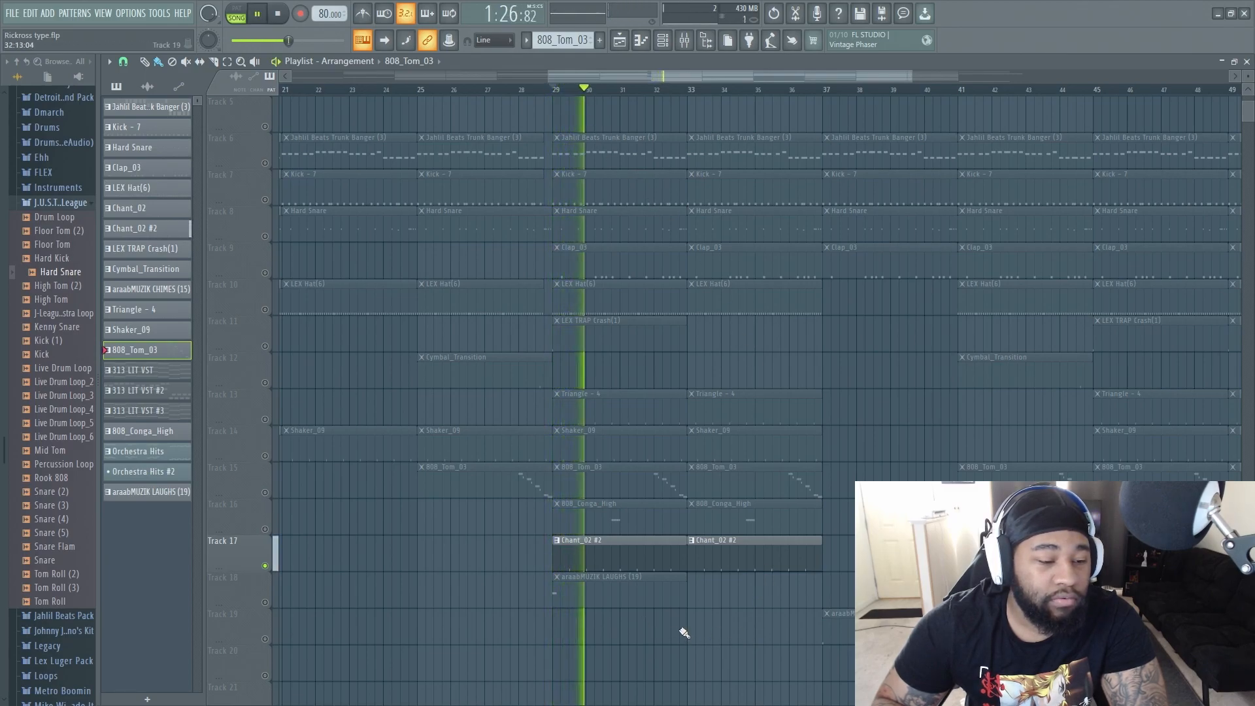
pyautogui.press('space')
# - Unmute Track 18 and play araabMUZIK LAUGHS (19) with the chant while looking over the arrangement, then stop
pyautogui.click(265, 602)
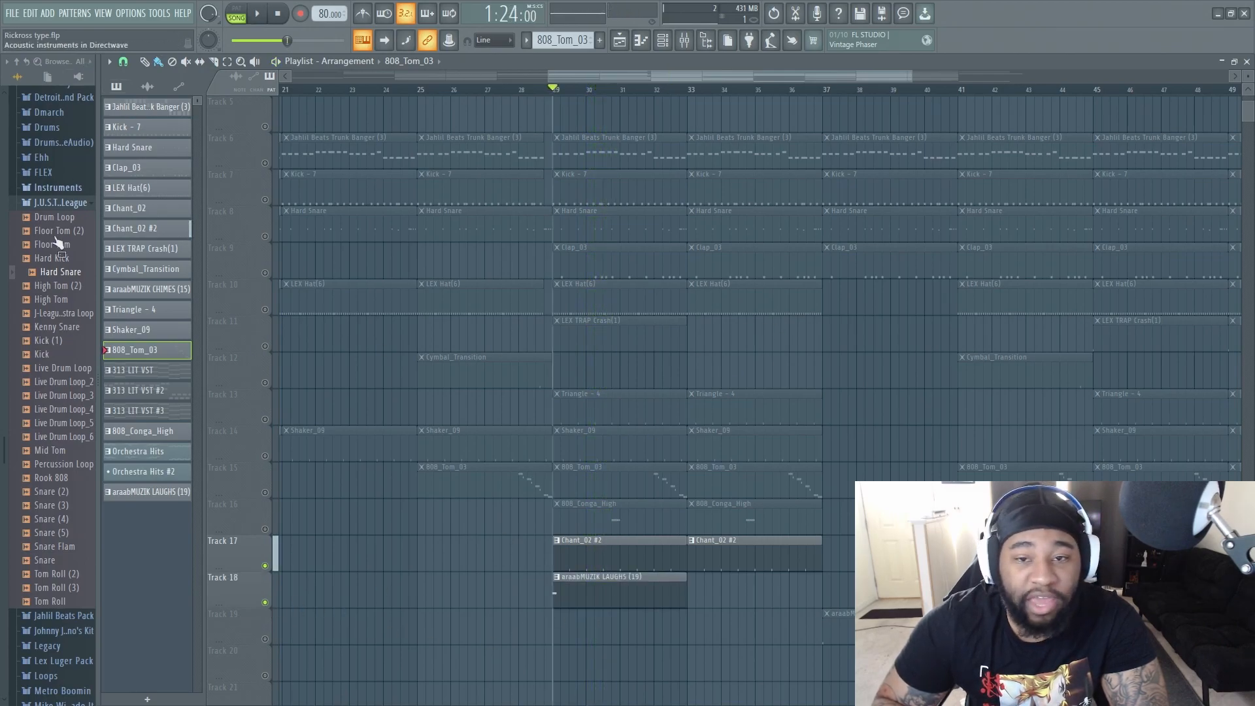
pyautogui.press('space')
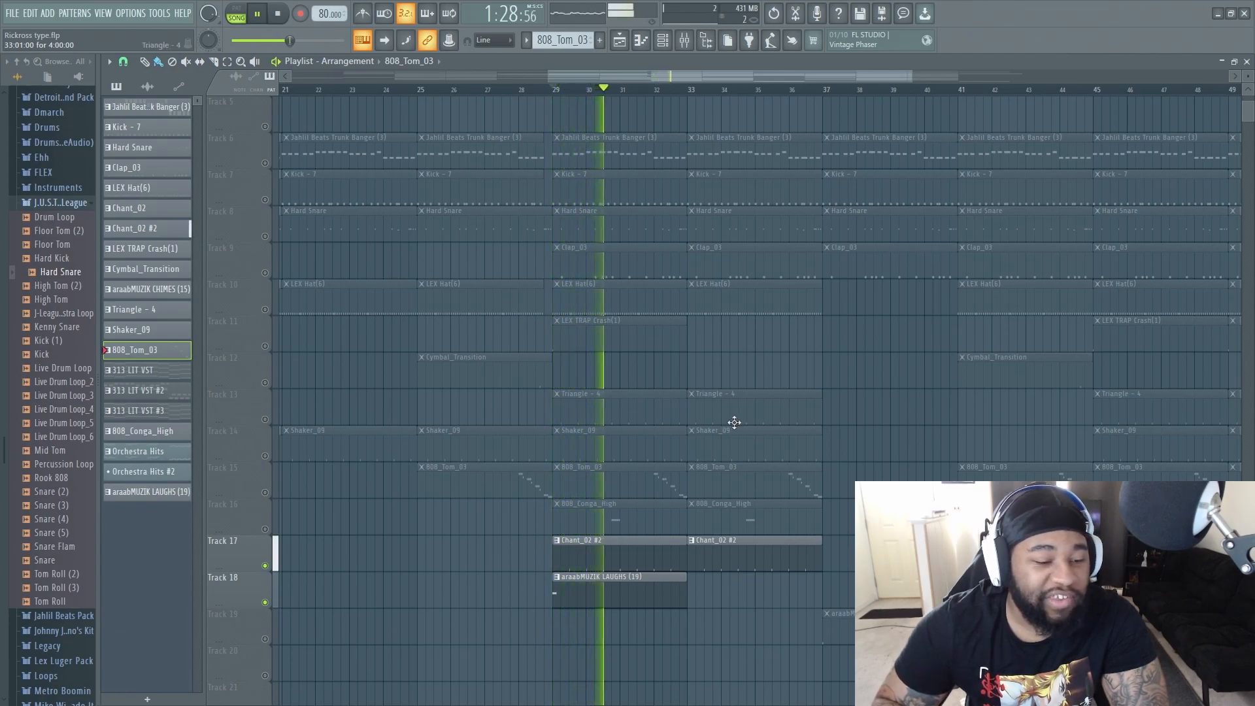
pyautogui.scroll(4, 674, 225)
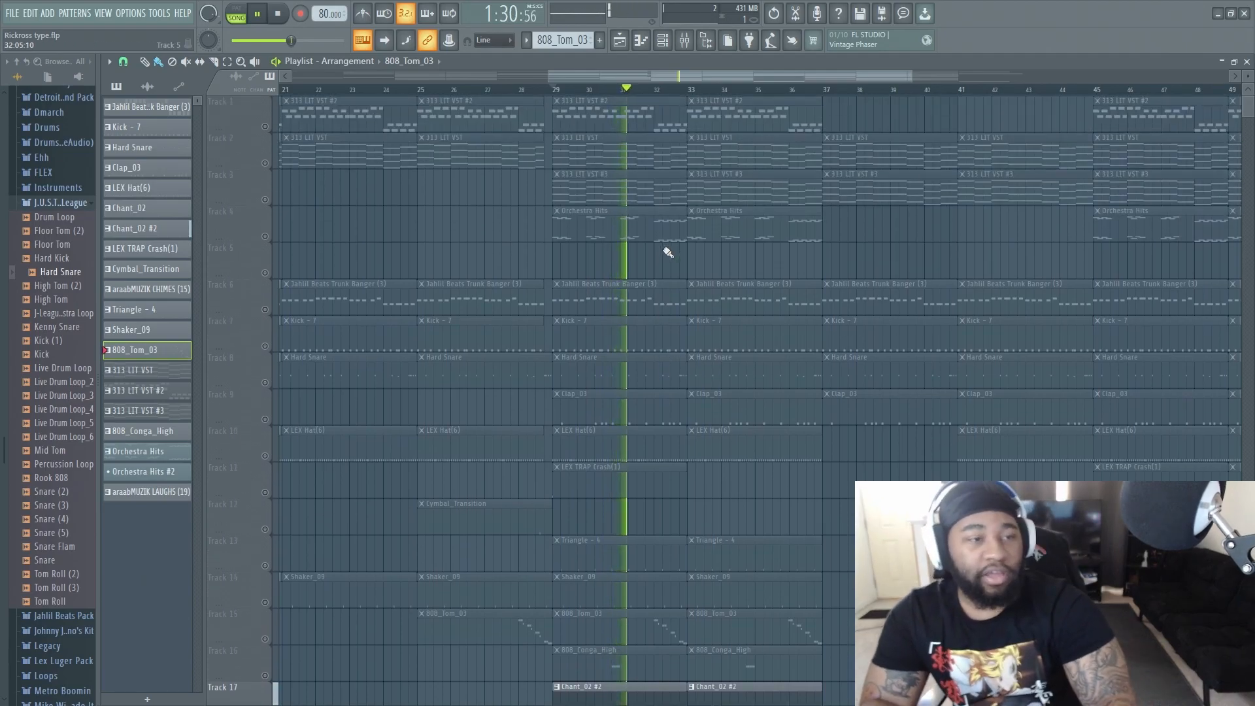
pyautogui.moveTo(686, 80); pyautogui.dragTo(696, 73)
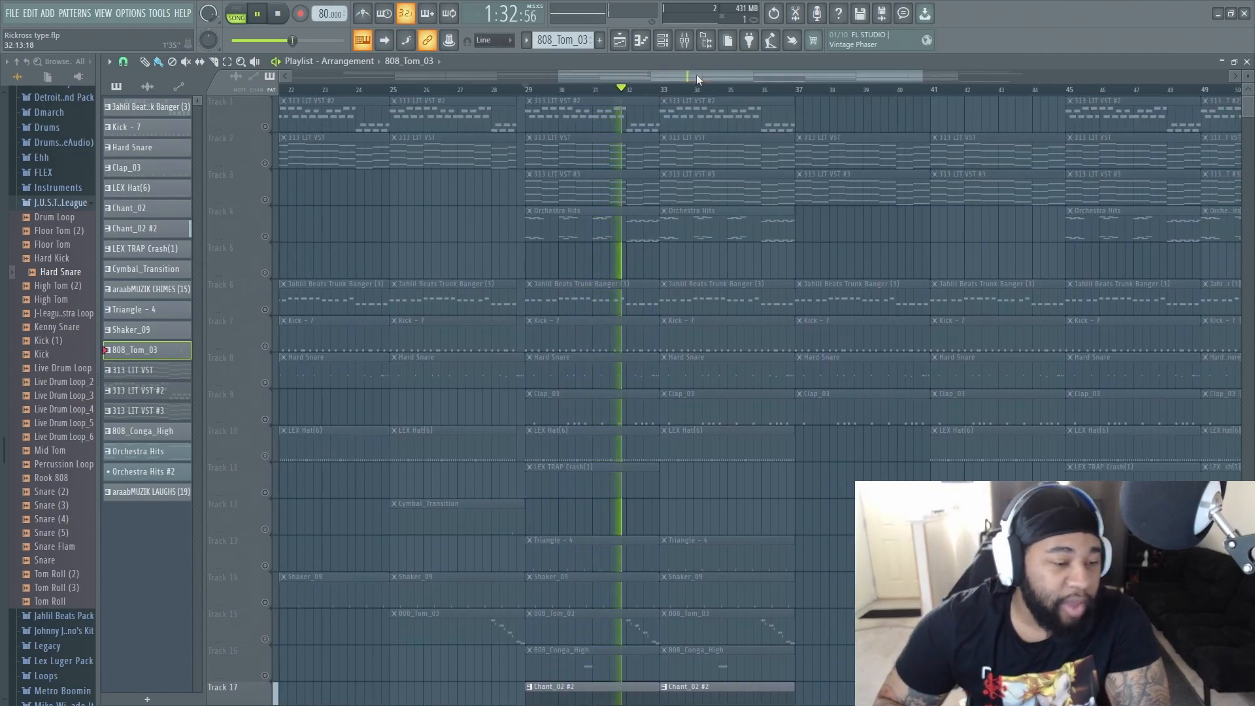
pyautogui.scroll(-3, 750, 302)
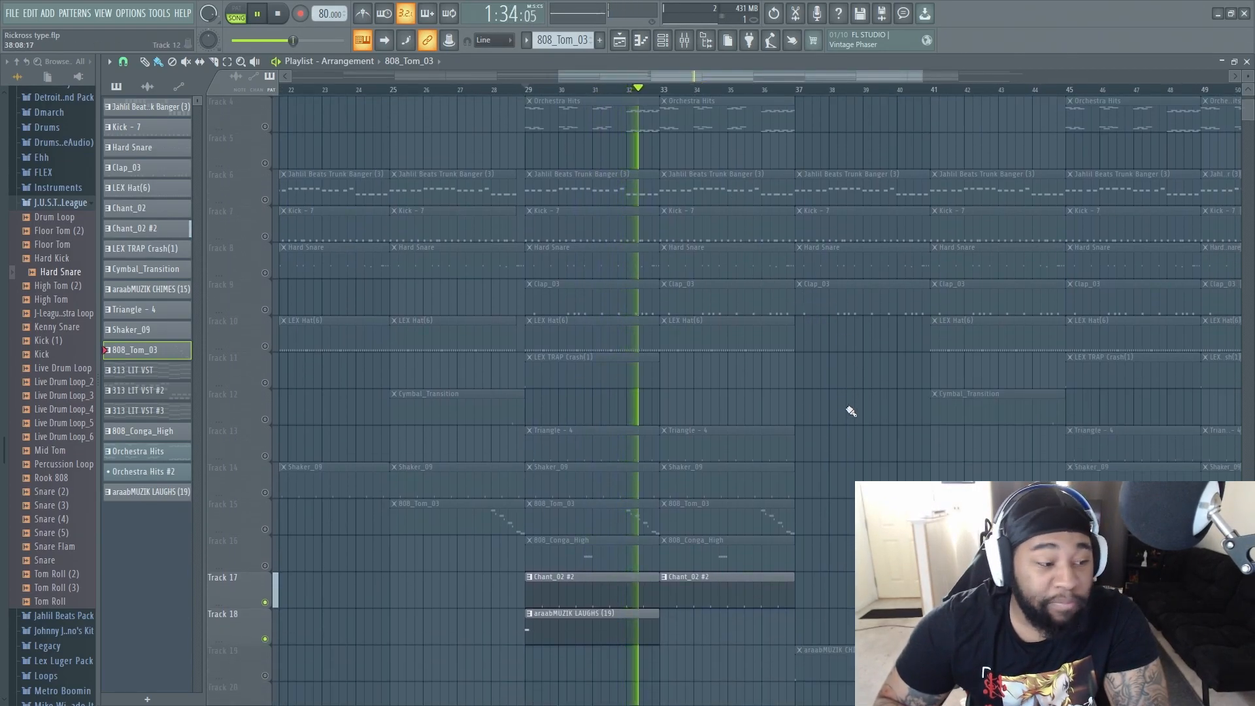
pyautogui.press('space')
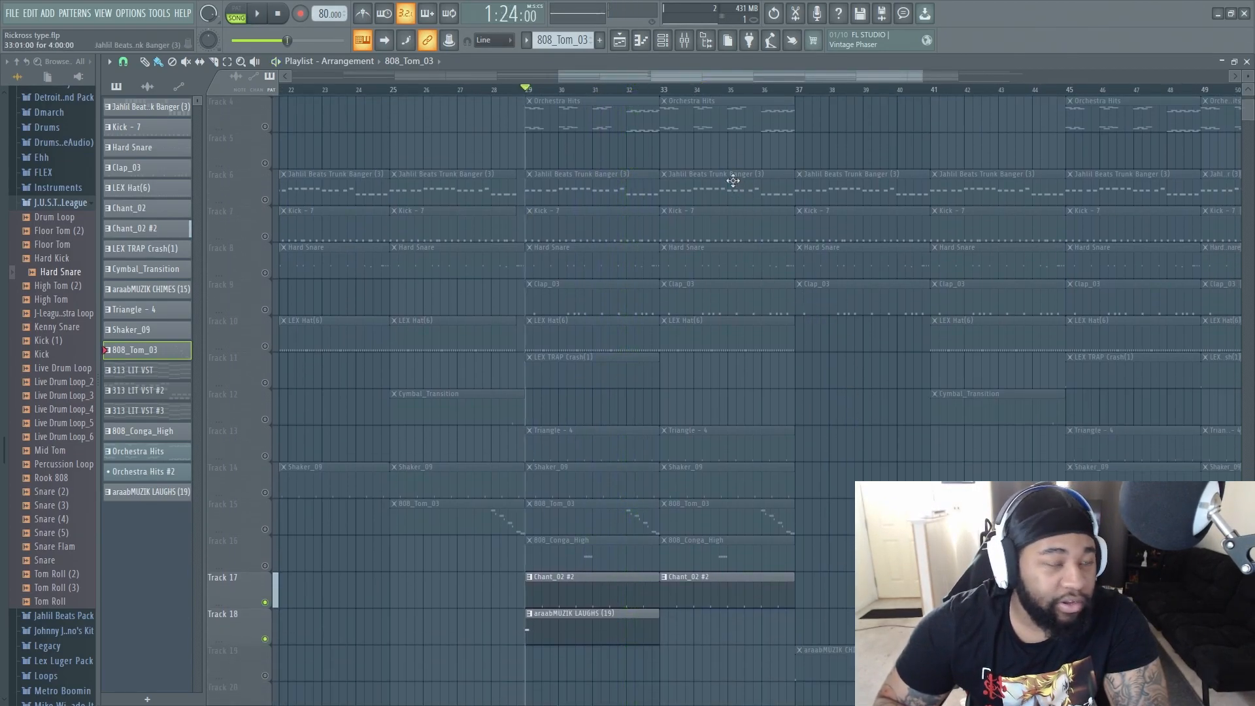
# - Reset the playback position to the start of the song and bring the arrangement's opening bars and first tracks into view
pyautogui.moveTo(694, 78); pyautogui.dragTo(477, 90)
pyautogui.click(283, 20)
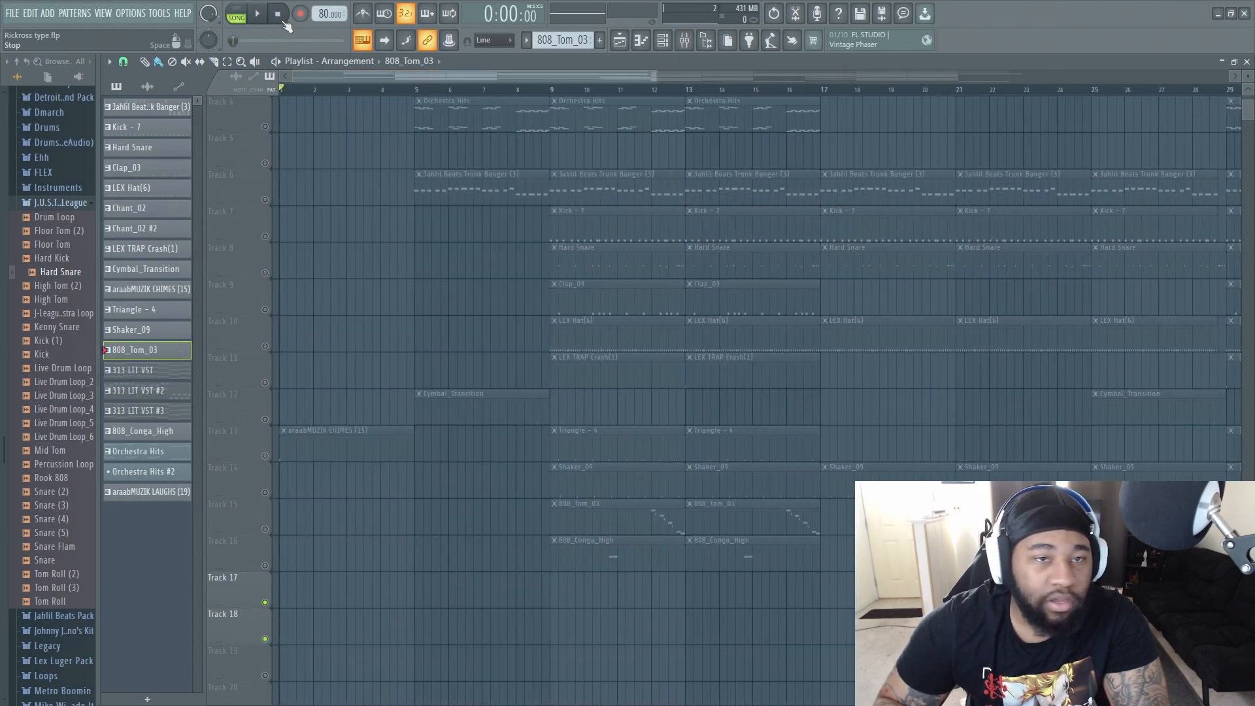
pyautogui.scroll(3, 742, 186)
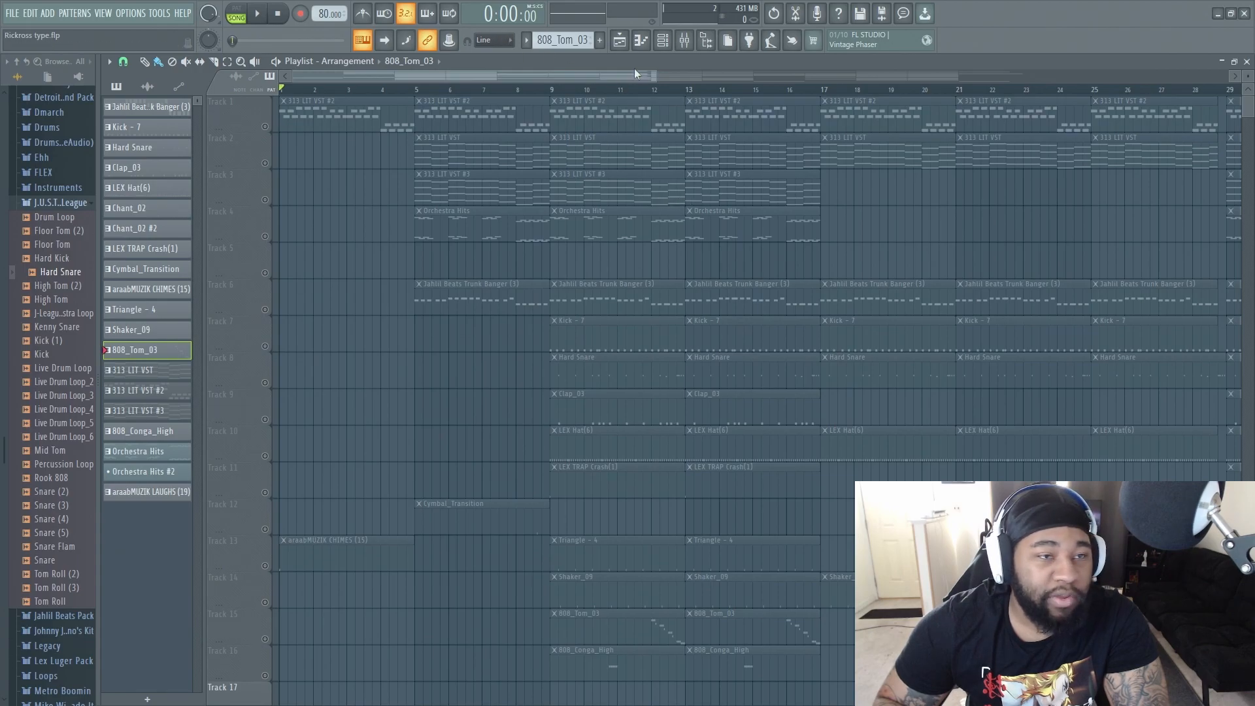
pyautogui.moveTo(655, 75); pyautogui.dragTo(639, 150)
# - Open the channel rack, set its display filter to All and select the J-League Orchestra loop audio channel
pyautogui.click(663, 40)
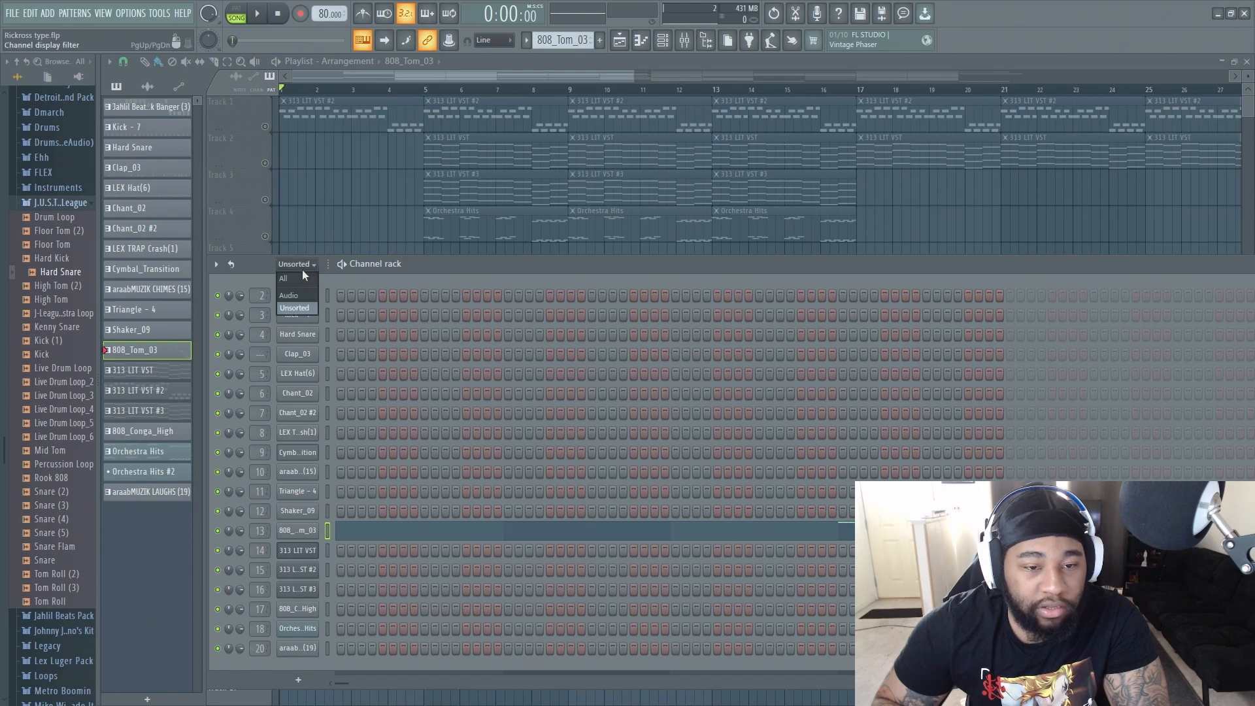
pyautogui.click(303, 279)
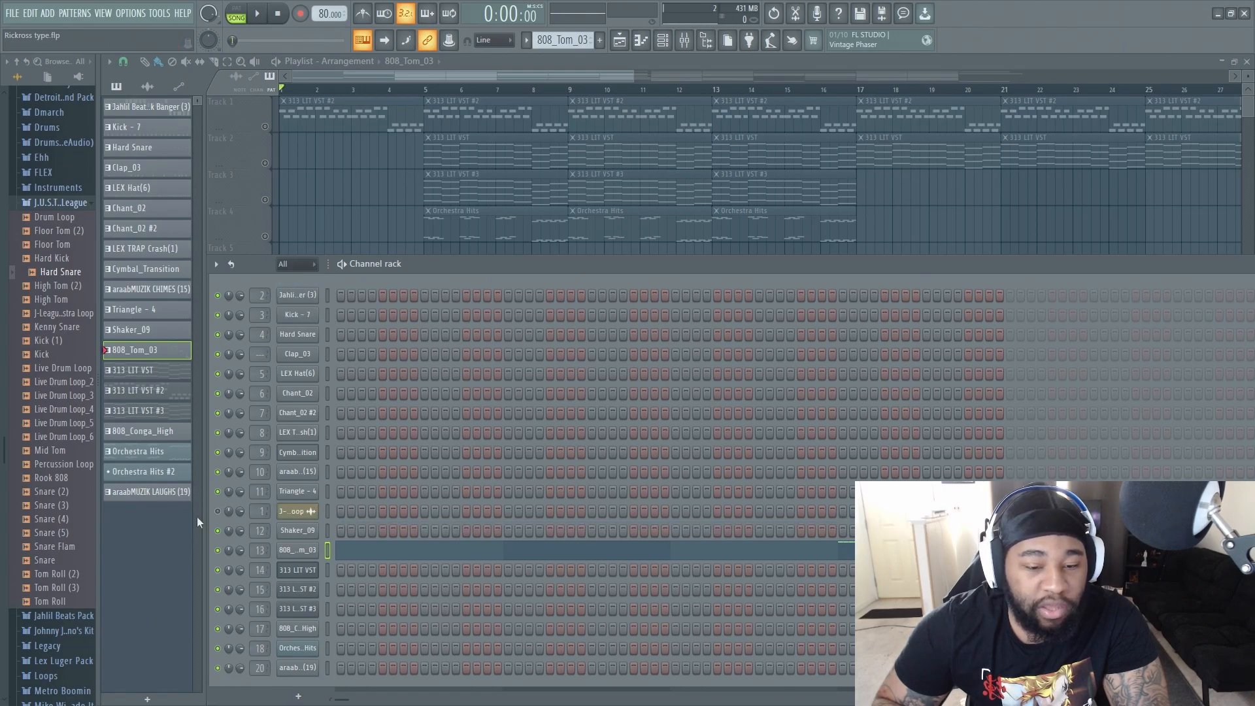
pyautogui.click(327, 514)
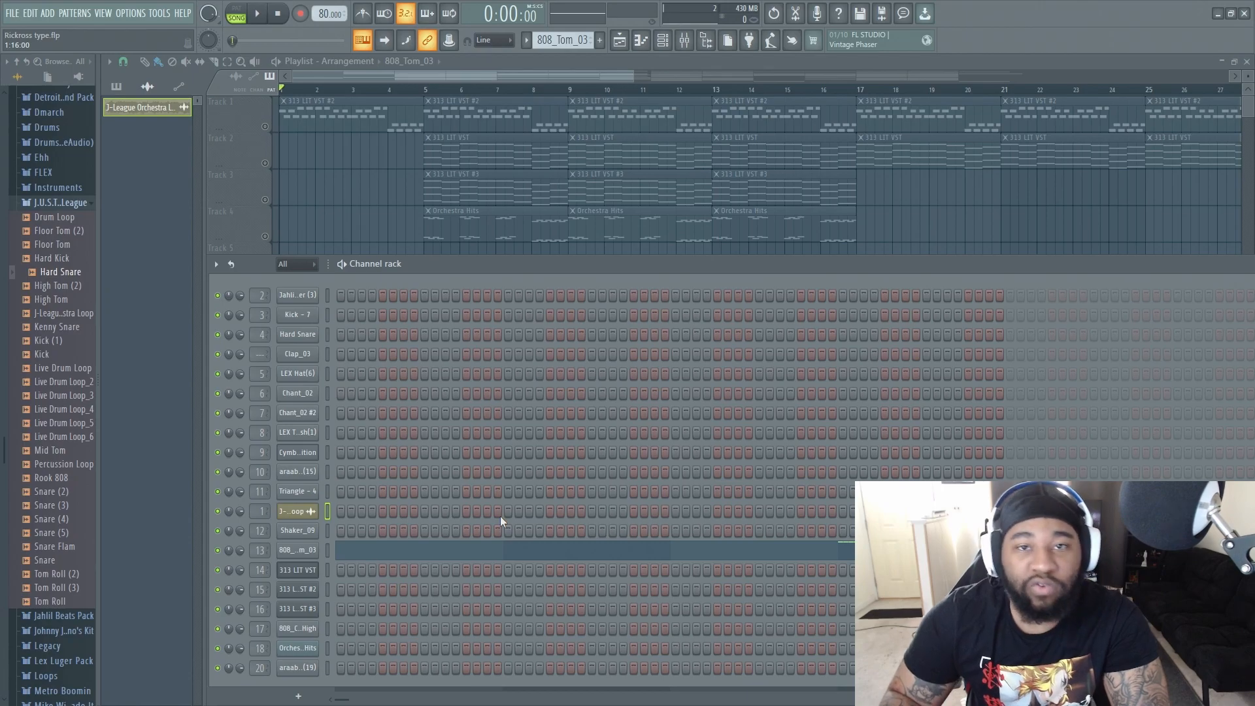
# - Open the mixer at full size and unmute the J-League Orchestra Loop insert track
pyautogui.press('q')
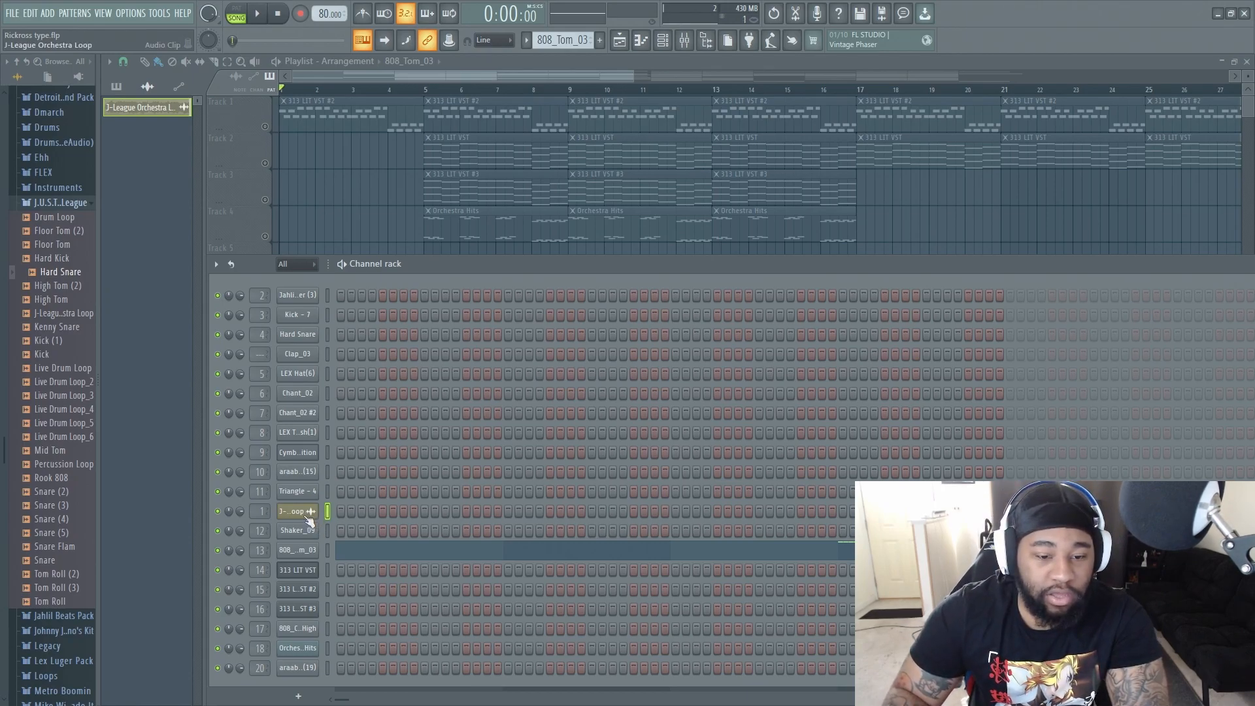
pyautogui.click(684, 40)
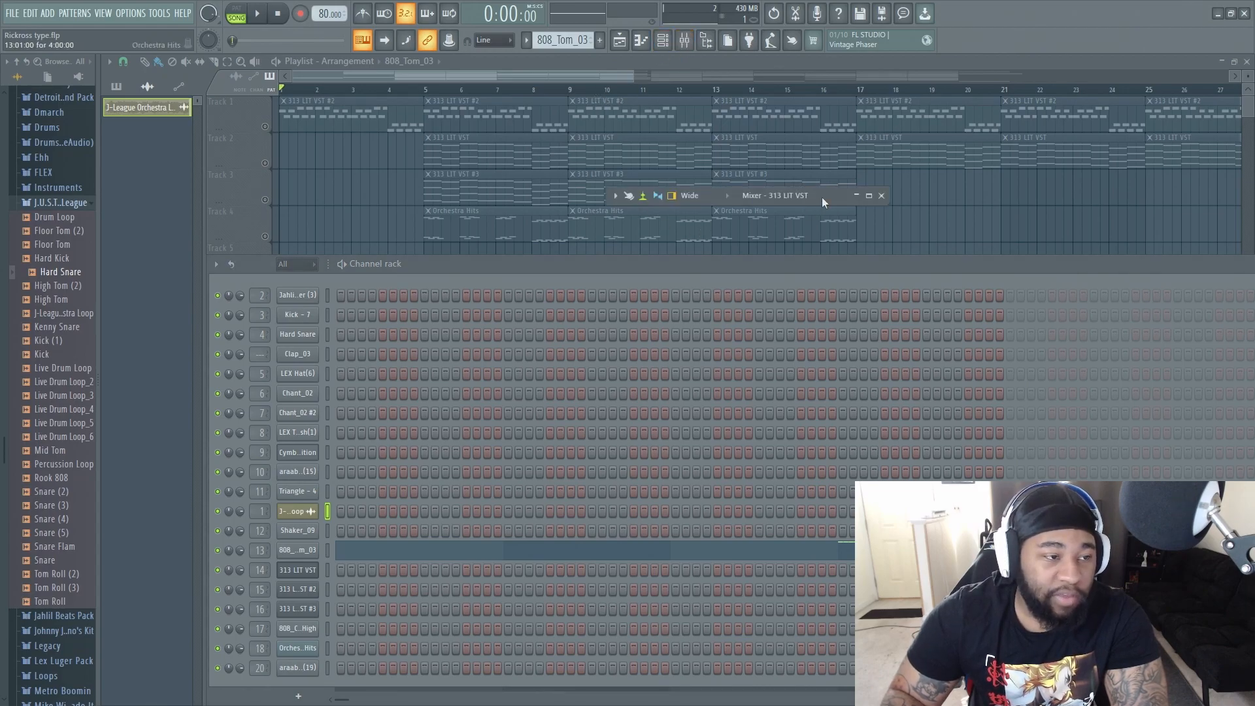
pyautogui.click(857, 196)
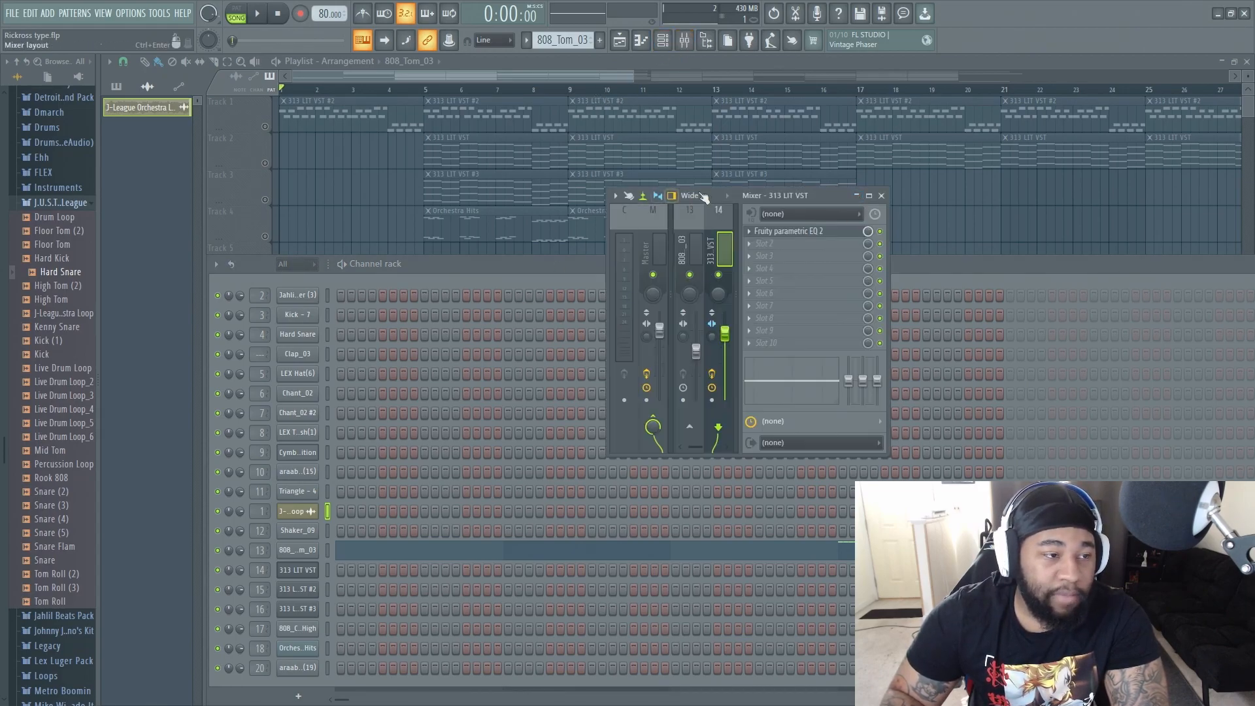
pyautogui.doubleClick(820, 198)
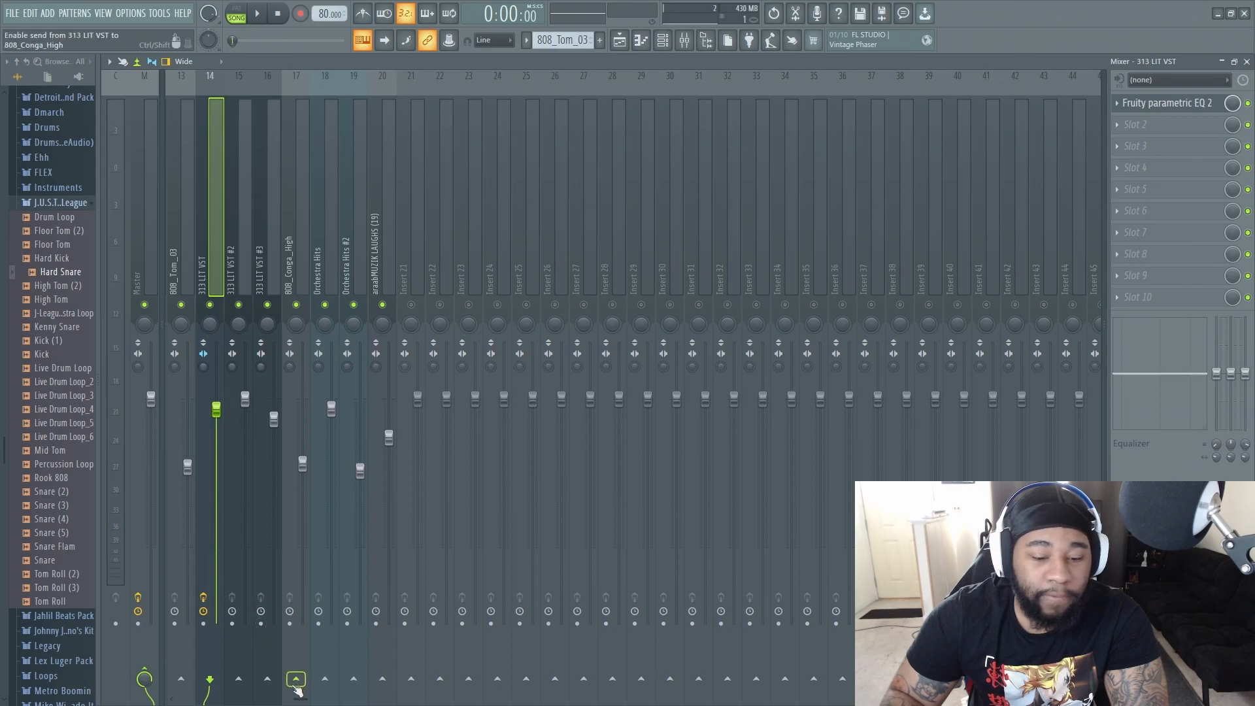
pyautogui.moveTo(300, 698); pyautogui.dragTo(144, 673)
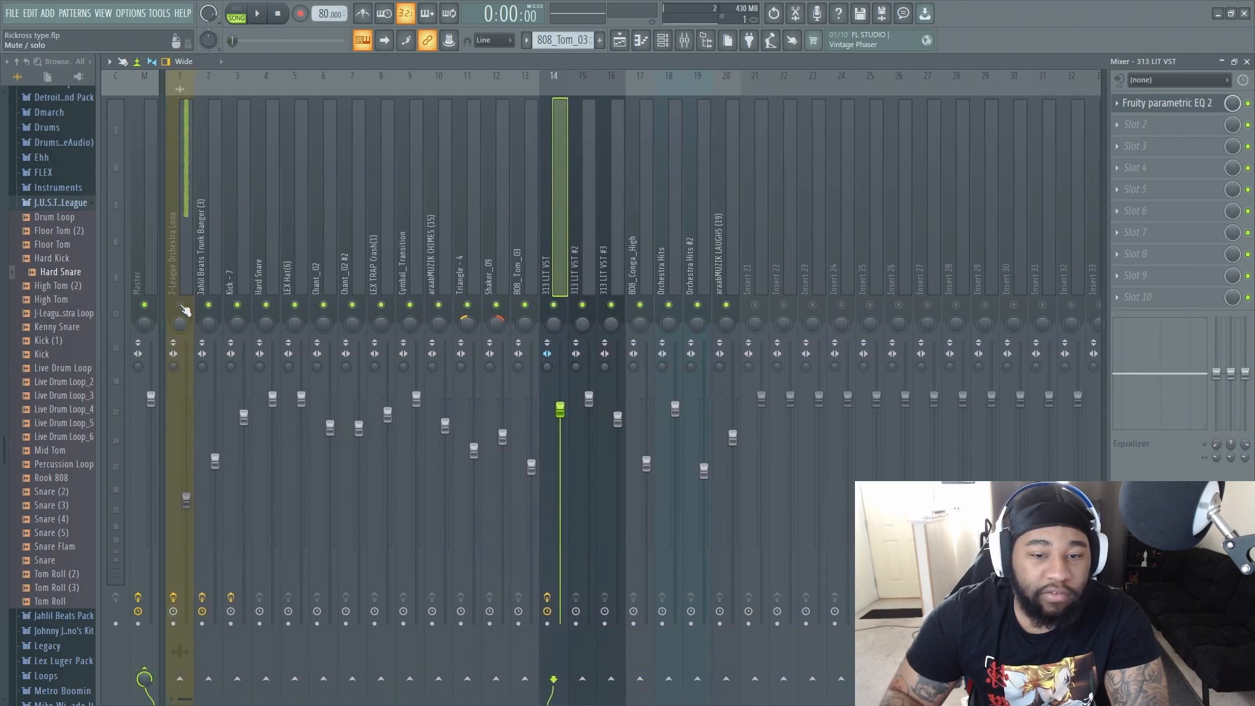
pyautogui.click(182, 306)
pyautogui.click(256, 13)
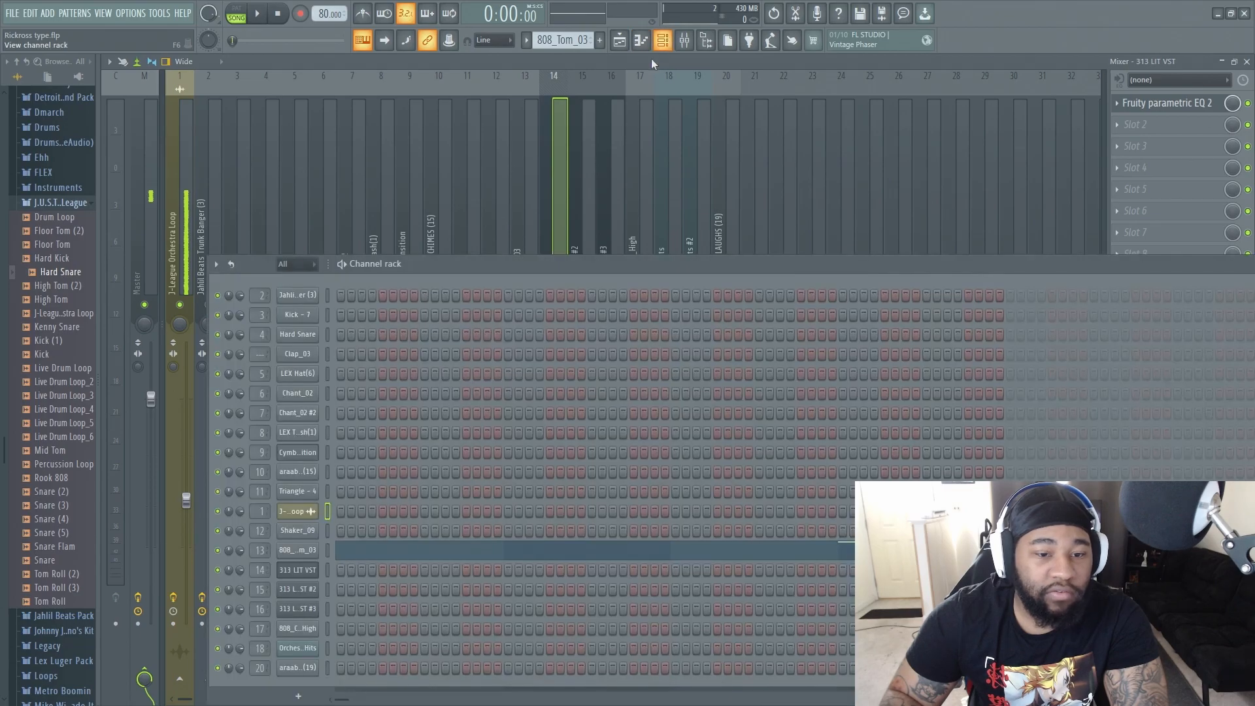
# - Preview the J-League Orchestra Loop channel from the channel rack
pyautogui.click(662, 39)
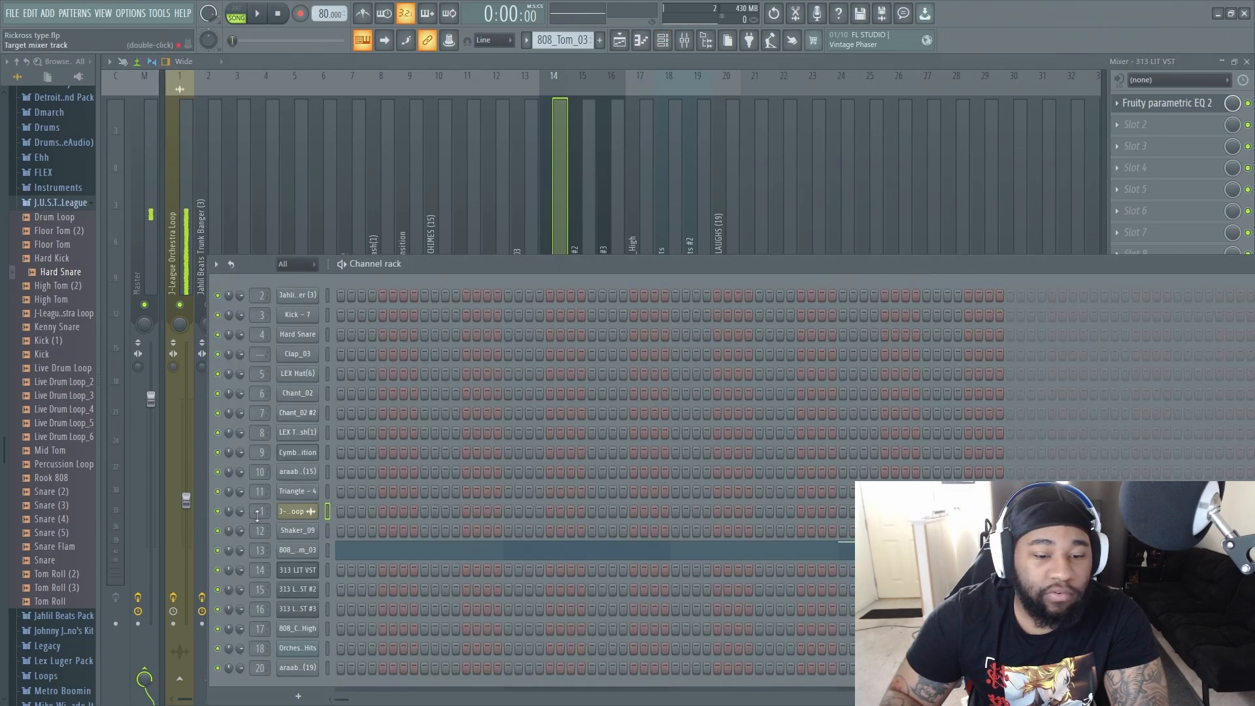
pyautogui.rightClick(303, 515)
pyautogui.click(303, 515)
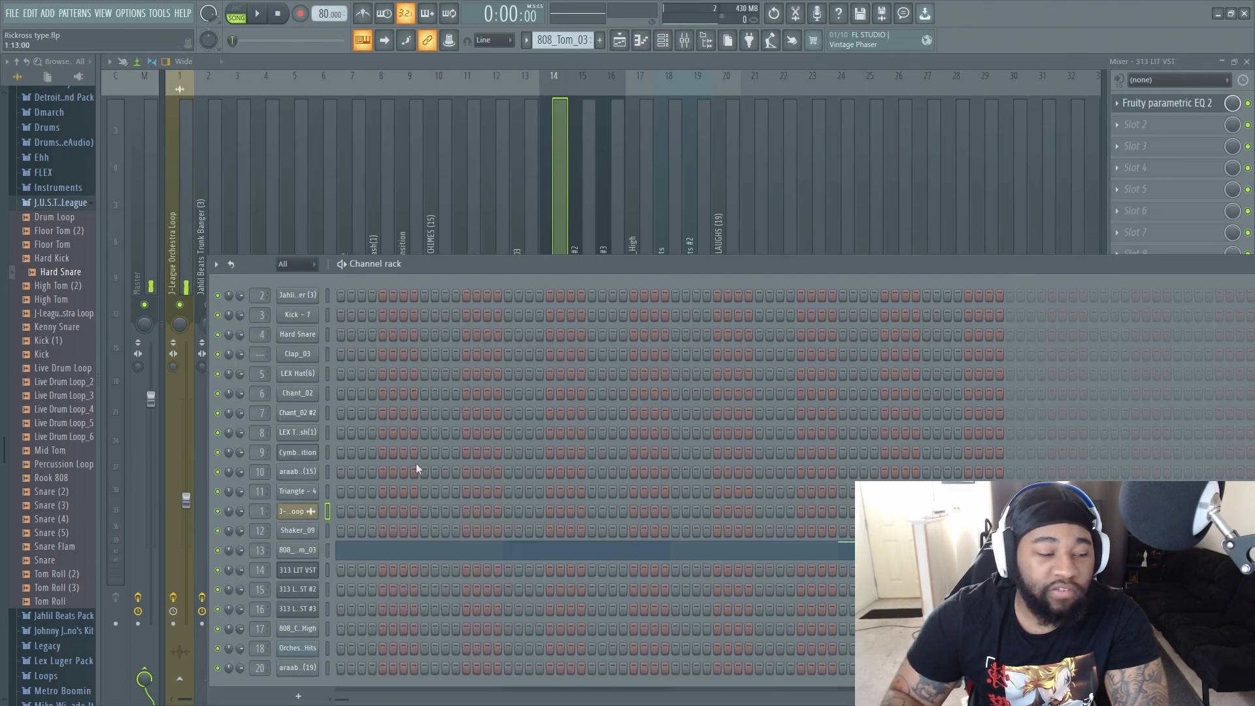
pyautogui.press('q')
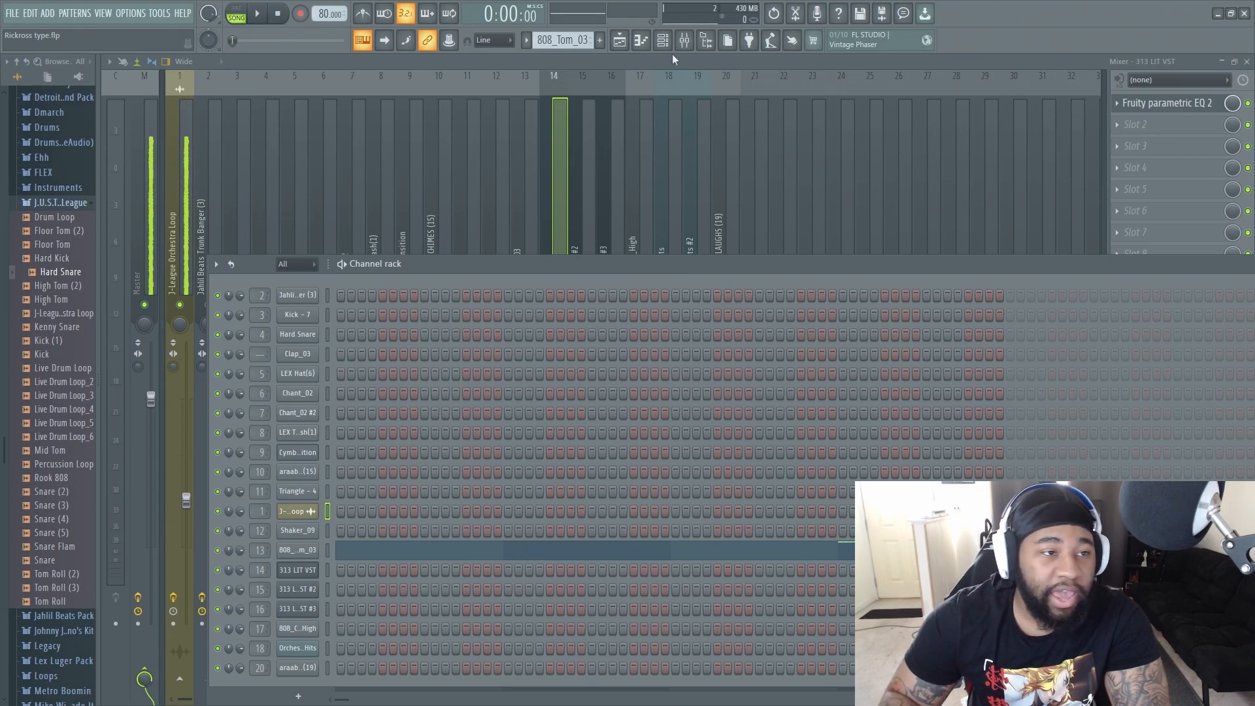
# - Return to the playlist and unmute Tracks 6 to 10
pyautogui.click(620, 40)
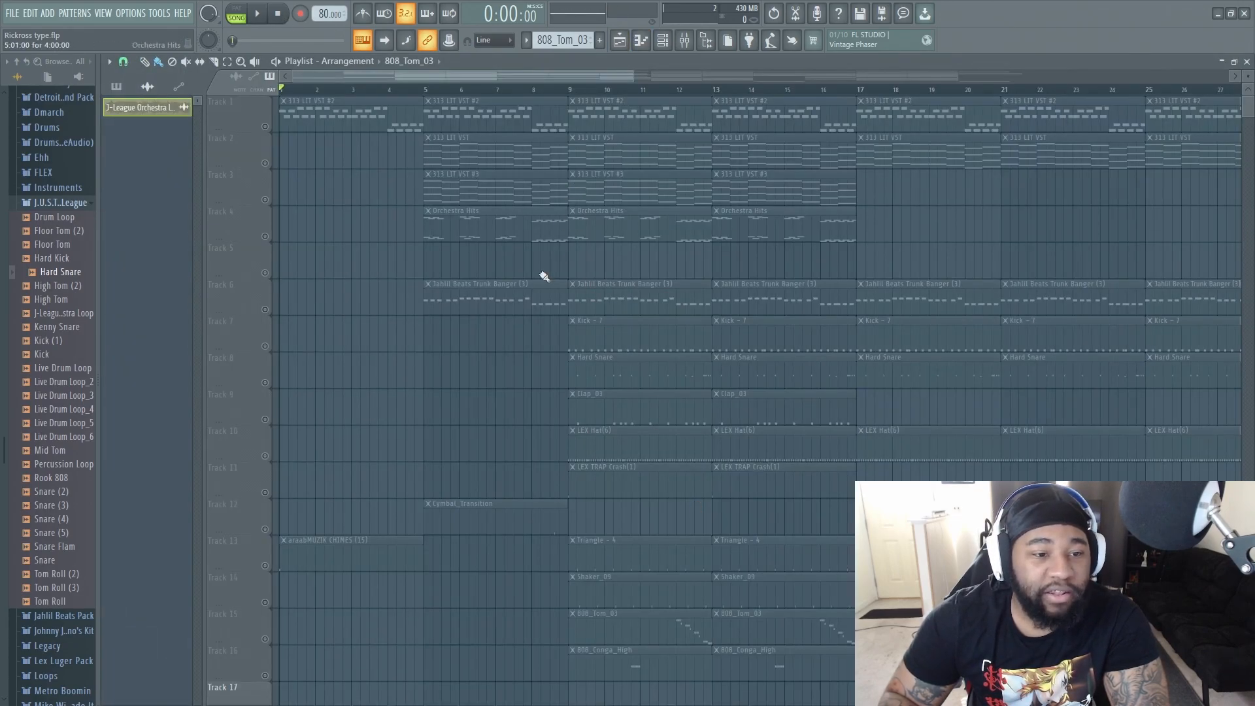
pyautogui.click(265, 311)
pyautogui.click(265, 347)
pyautogui.click(265, 383)
pyautogui.click(265, 419)
pyautogui.scroll(-1, 470, 446)
pyautogui.click(264, 419)
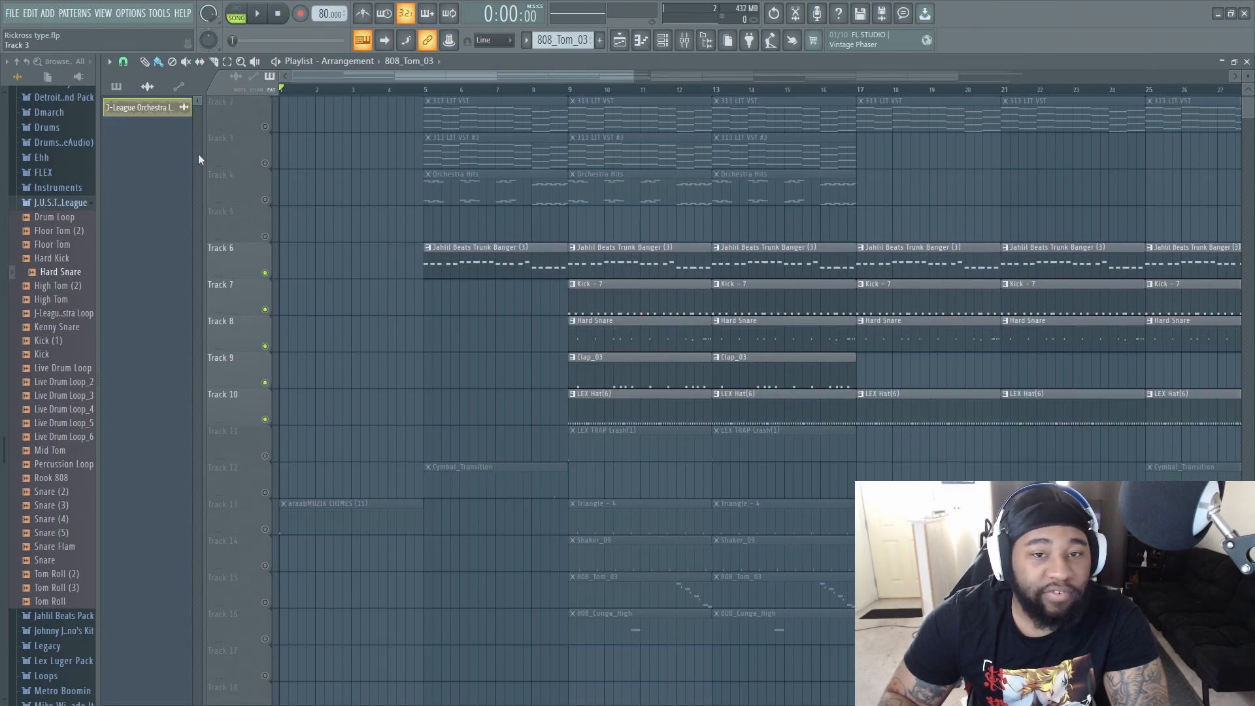
# - Place the J-League Orchestra Loop clip at bar 9 on Track 17, unmute that track and play from bar 9
pyautogui.click(574, 665)
pyautogui.click(265, 676)
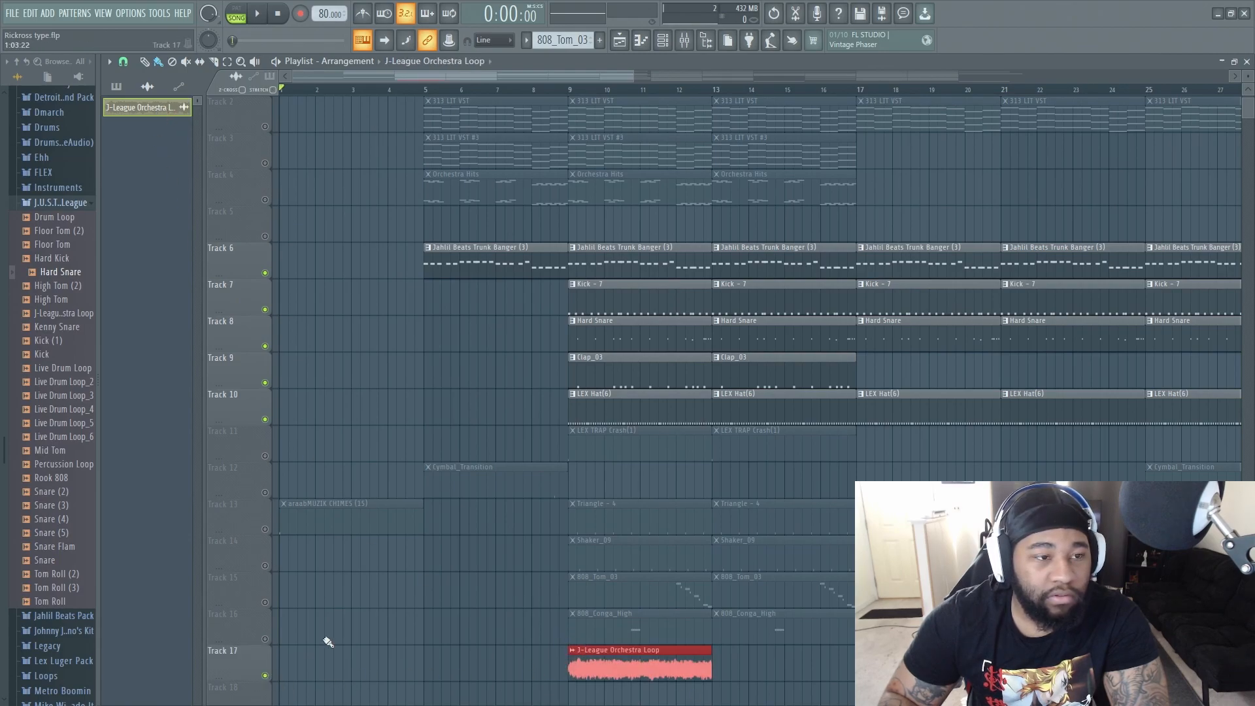
pyautogui.click(574, 91)
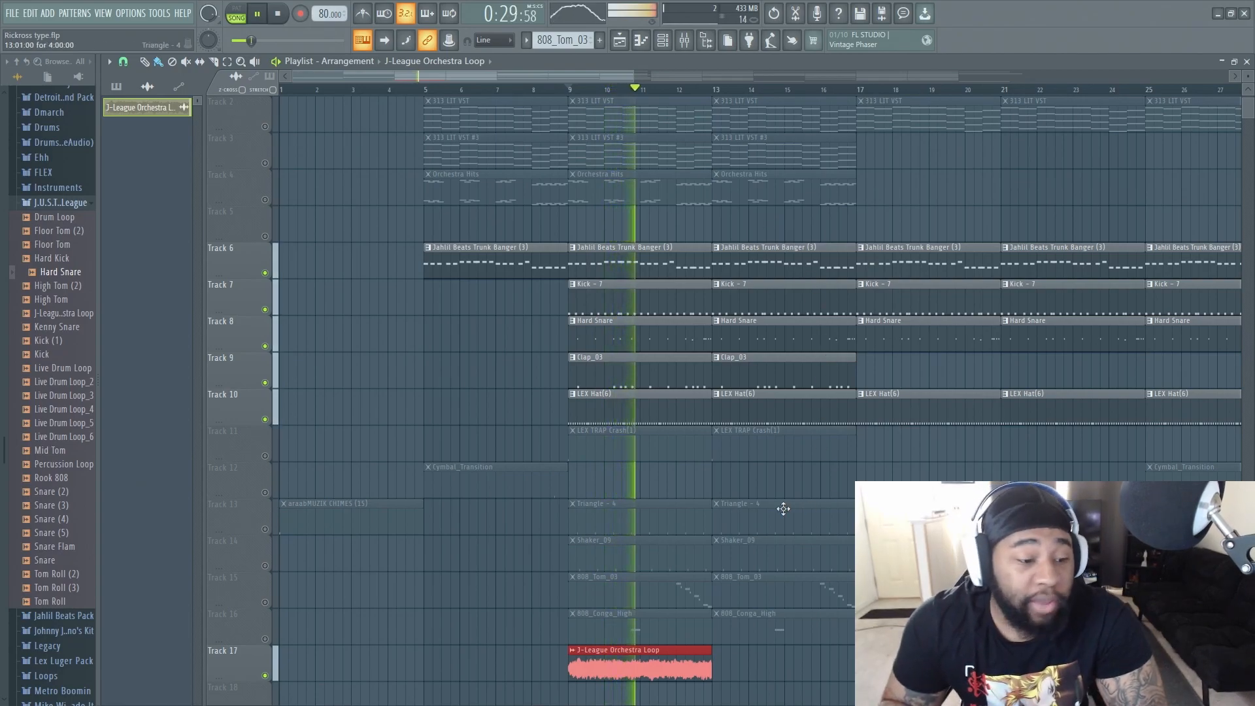
# - Unmute Tracks 16, 15, 14 and 13 while the song plays, then stop playback
pyautogui.click(266, 640)
pyautogui.click(264, 602)
pyautogui.click(264, 566)
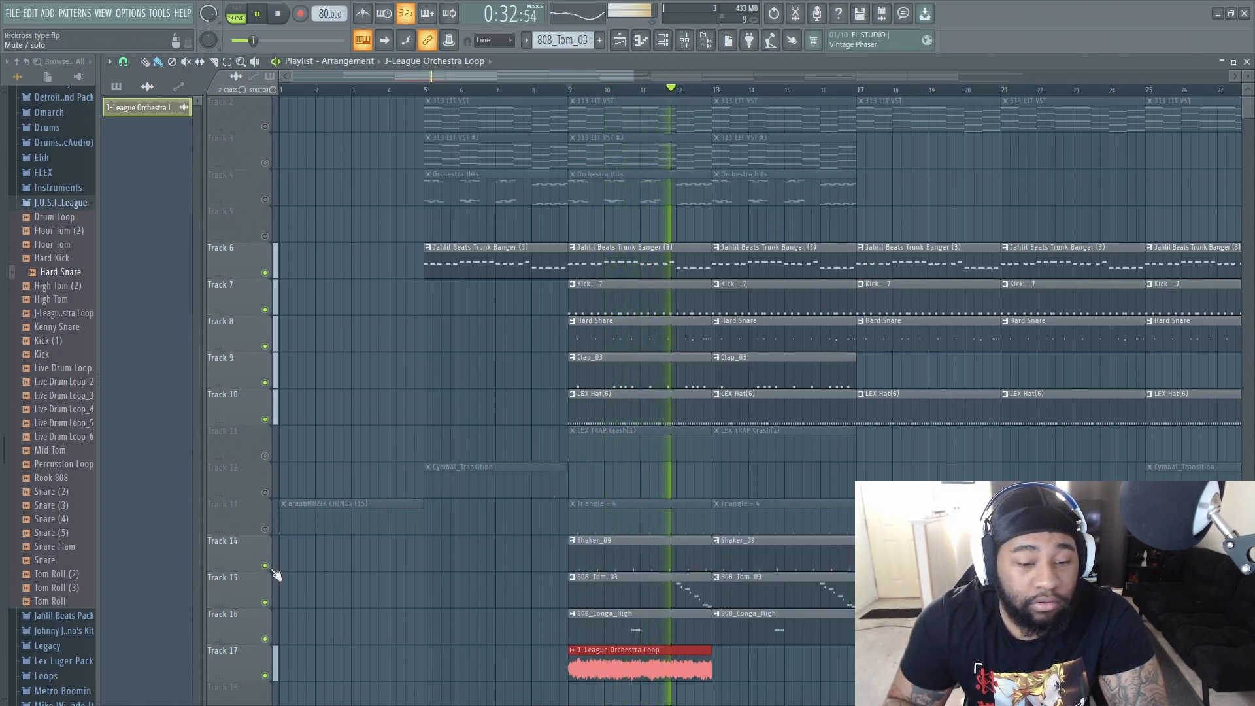
pyautogui.click(264, 529)
pyautogui.press('space')
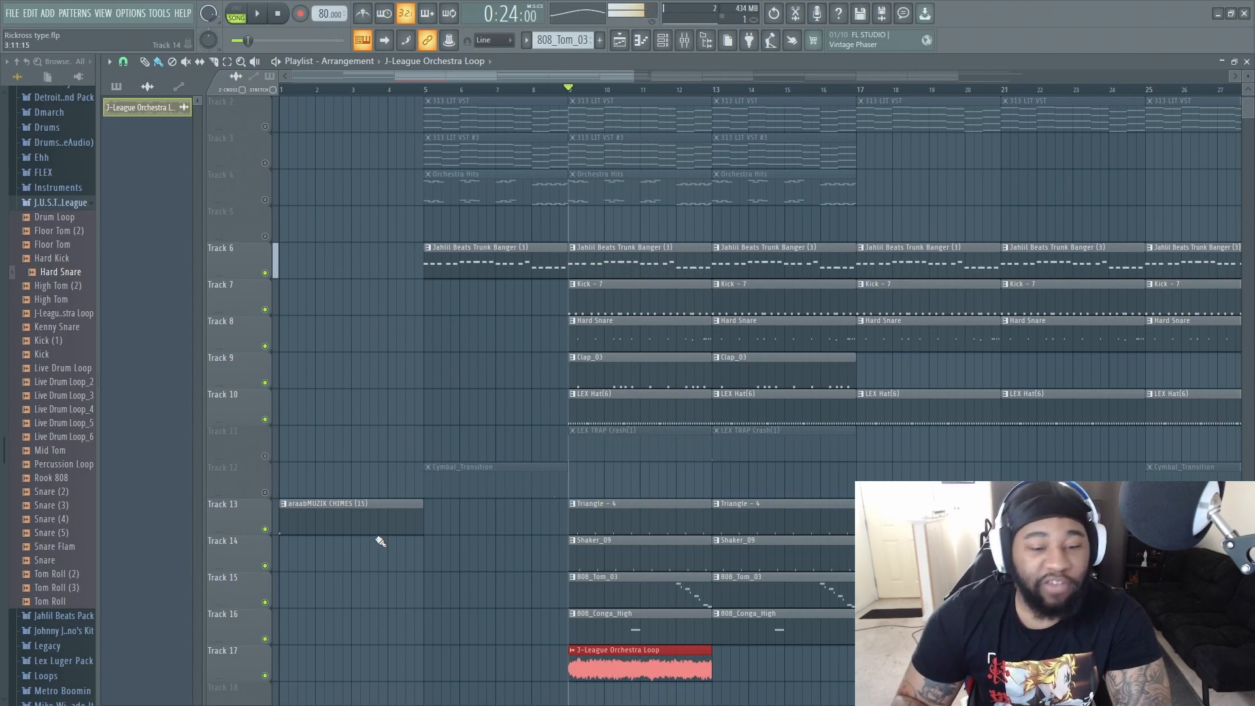
# - Play again from bar 9 and unmute Tracks 11 and 12
pyautogui.press('space')
pyautogui.click(265, 455)
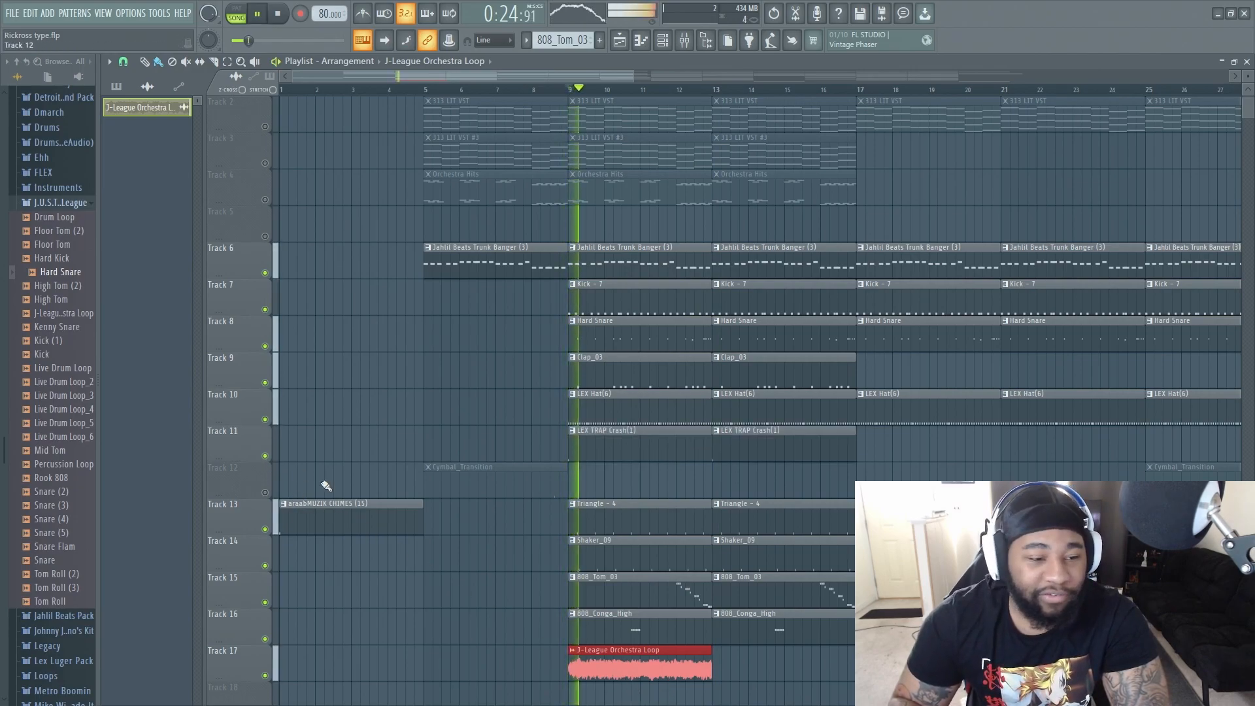
pyautogui.click(265, 492)
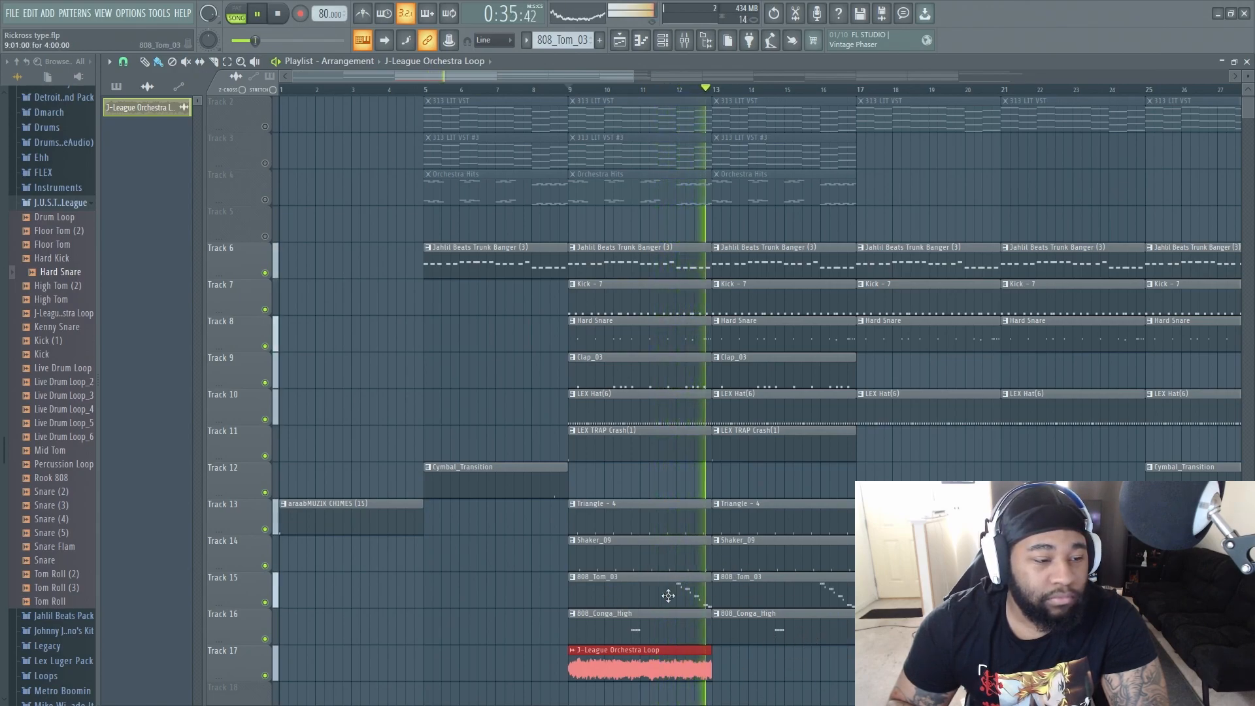
# - Stop playback, duplicate the J-League Orchestra Loop clip to bar 13 on Track 17 and play from bar 9
pyautogui.press('space')
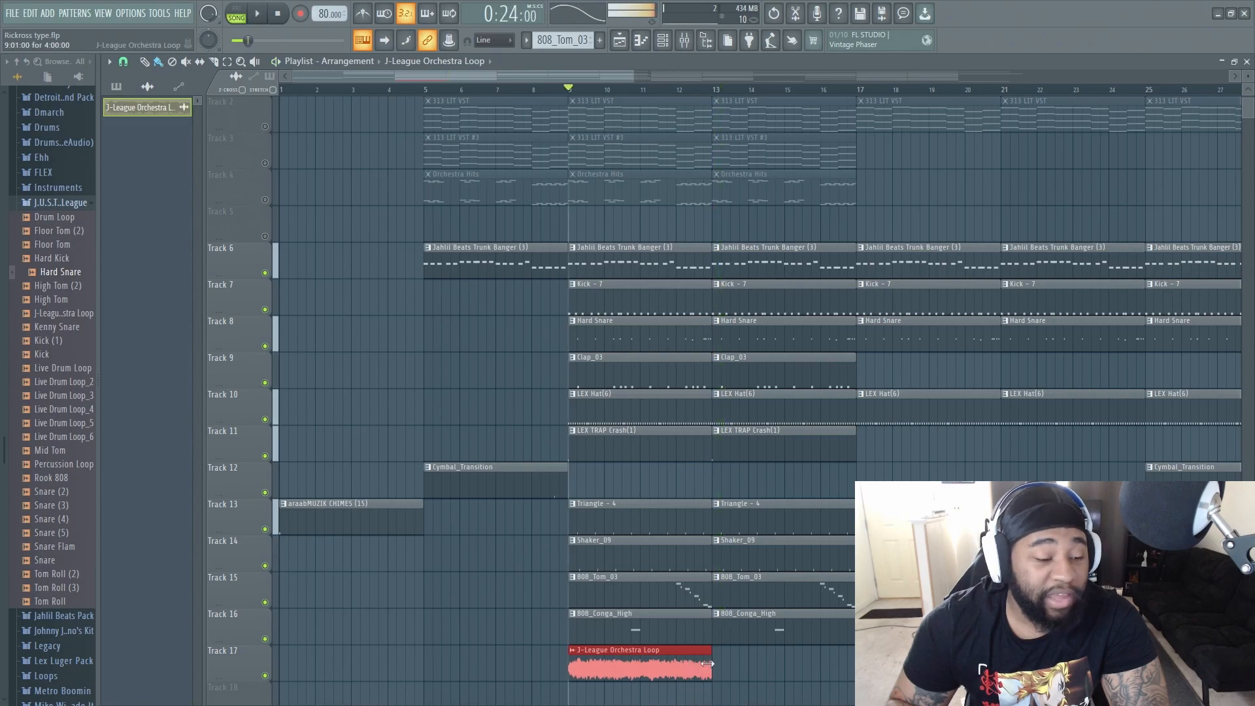
pyautogui.hotkey('ctrl', 'b')
pyautogui.press('space')
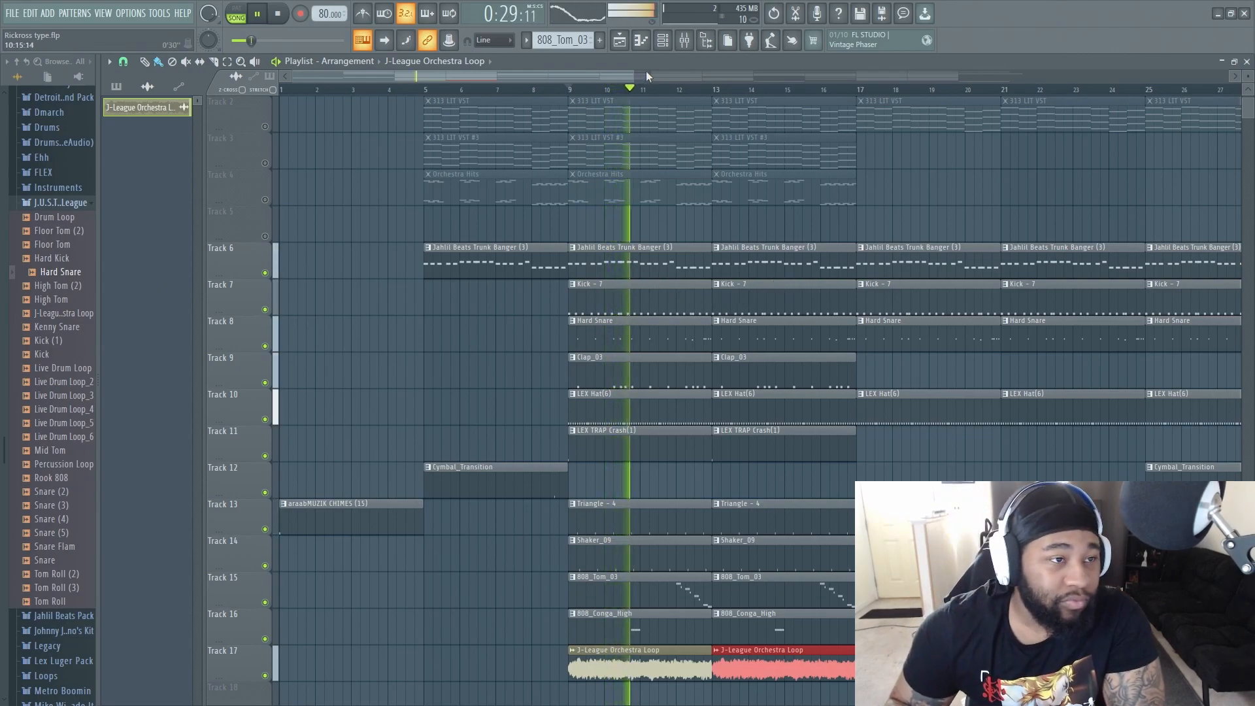
# - Raise the low-cut frequency slightly in Fruity parametric EQ 2 on the J-League Orchestra Loop mixer track, then return to the playlist
pyautogui.press('F9')
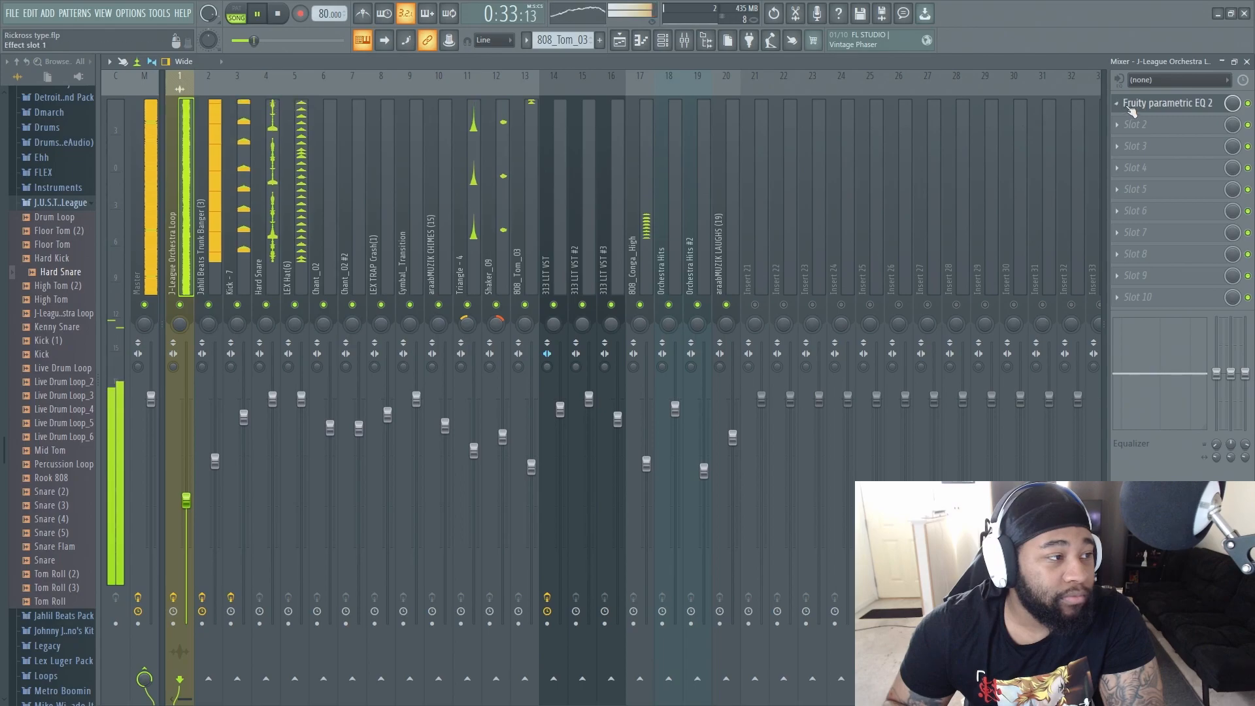
pyautogui.click(1132, 107)
pyautogui.click(606, 191)
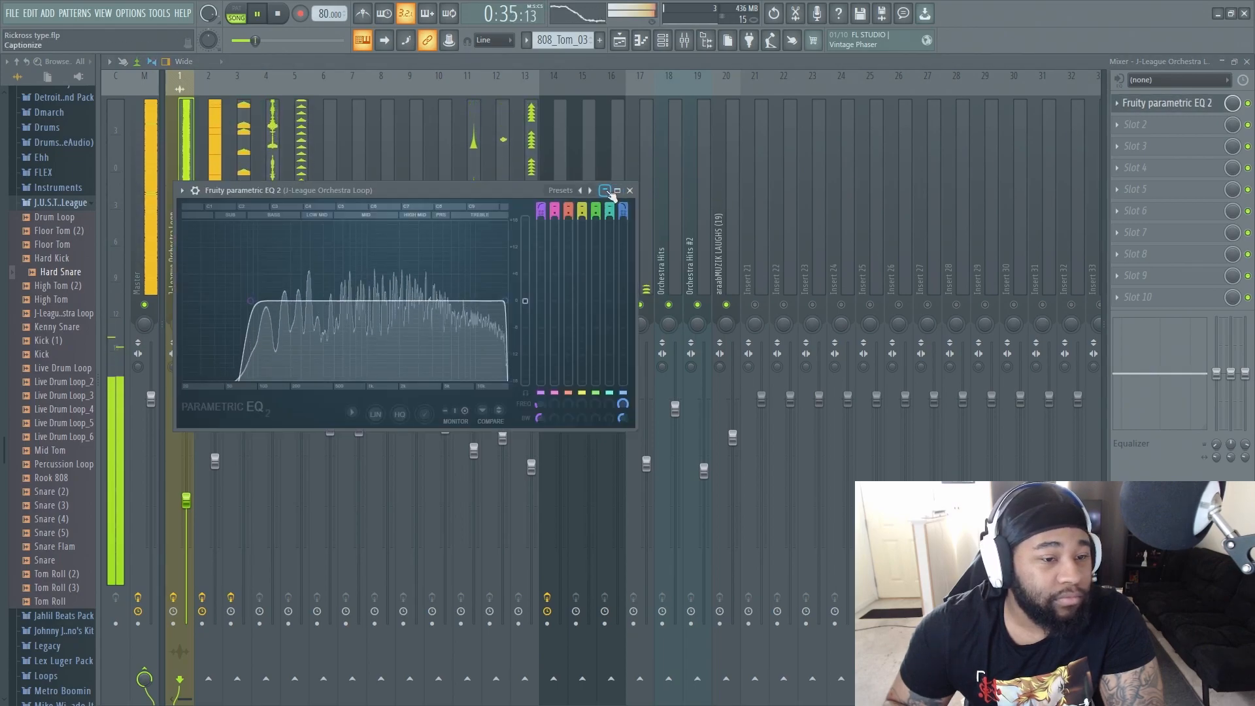
pyautogui.moveTo(251, 301)
pyautogui.mouseDown()
pyautogui.moveTo(197, 300)
pyautogui.moveTo(259, 300)
pyautogui.mouseUp()
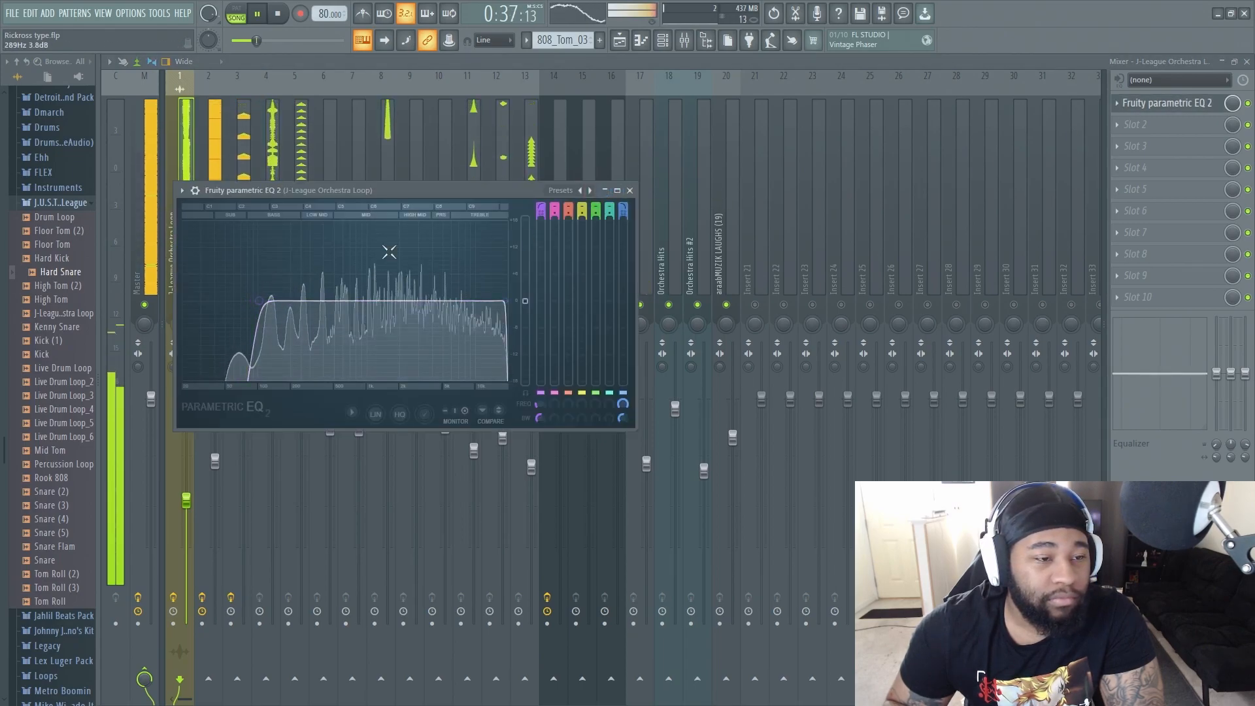
pyautogui.click(606, 191)
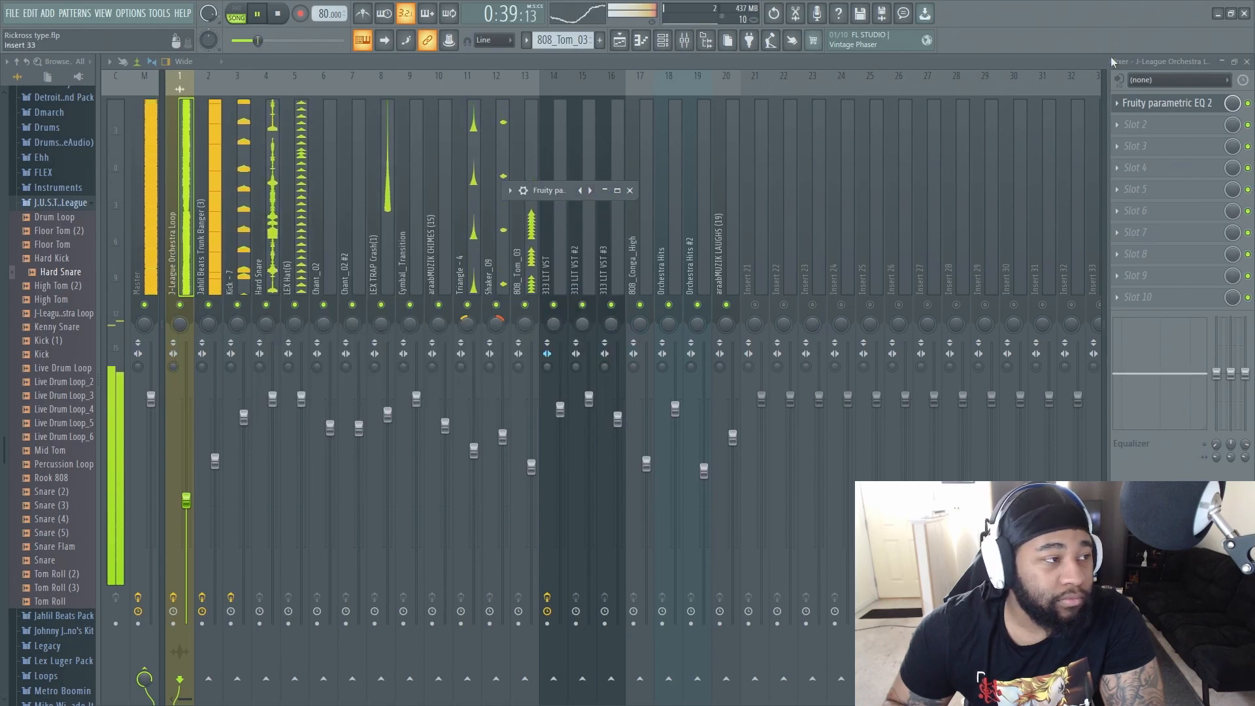
pyautogui.click(1221, 62)
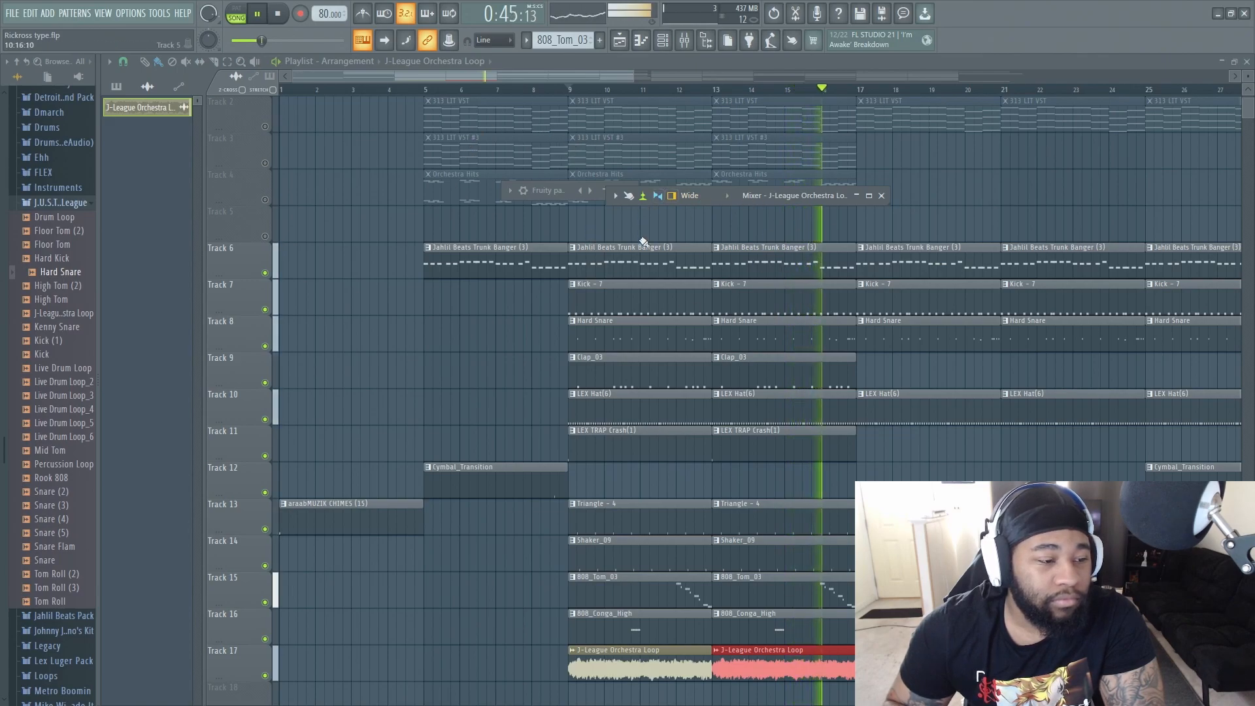
# - Stop playback, mute Track 17 and delete both J-League Orchestra Loop clips from it
pyautogui.press('space')
pyautogui.click(265, 677)
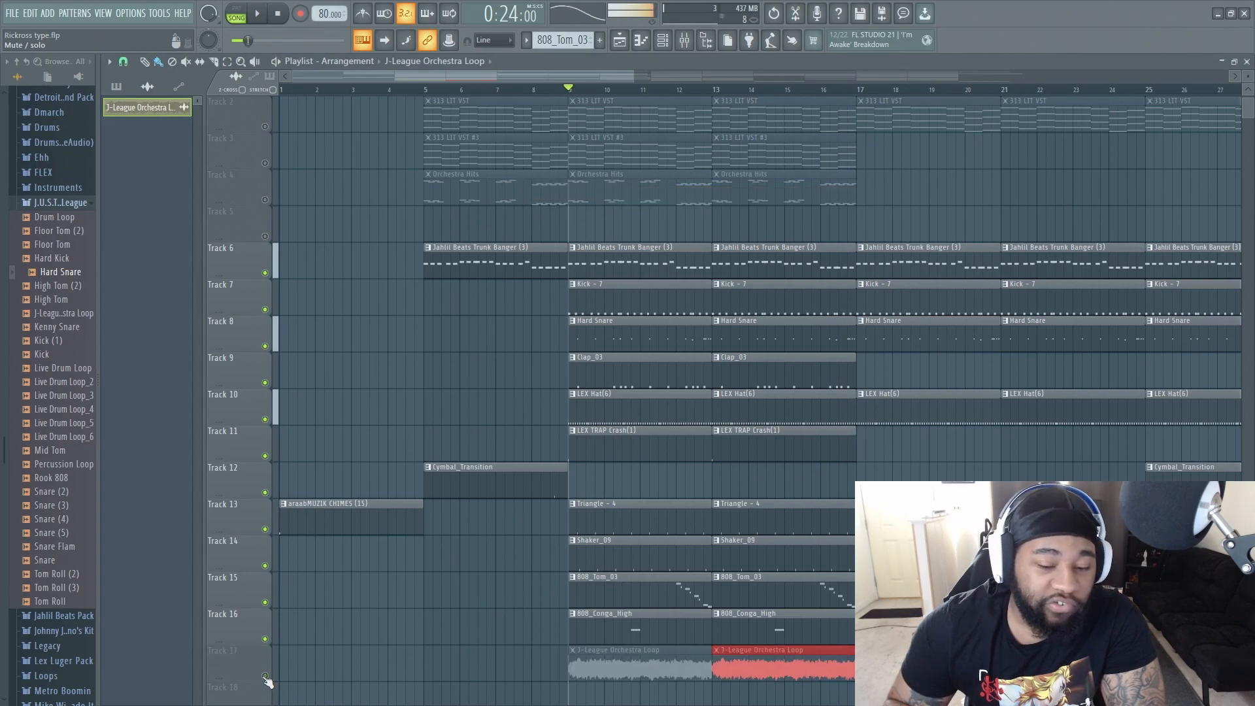
pyautogui.rightClick(749, 652)
pyautogui.rightClick(691, 653)
pyautogui.scroll(-1, 579, 214)
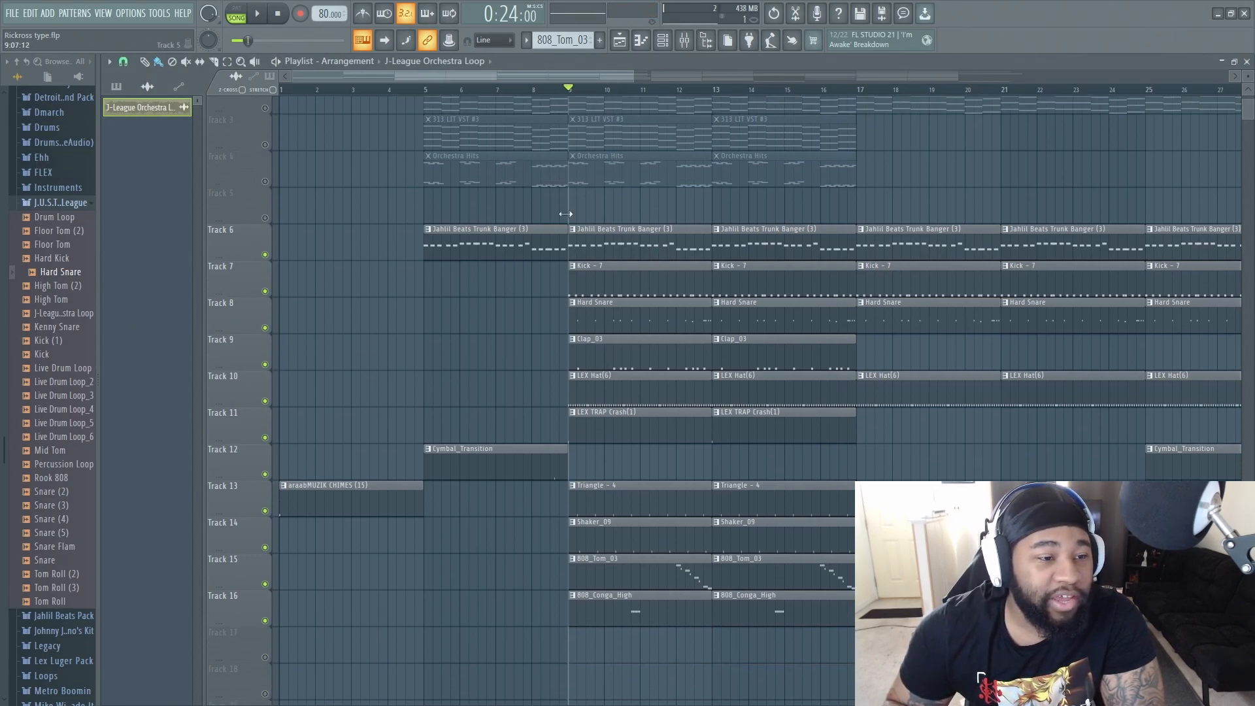
pyautogui.scroll(1, 579, 214)
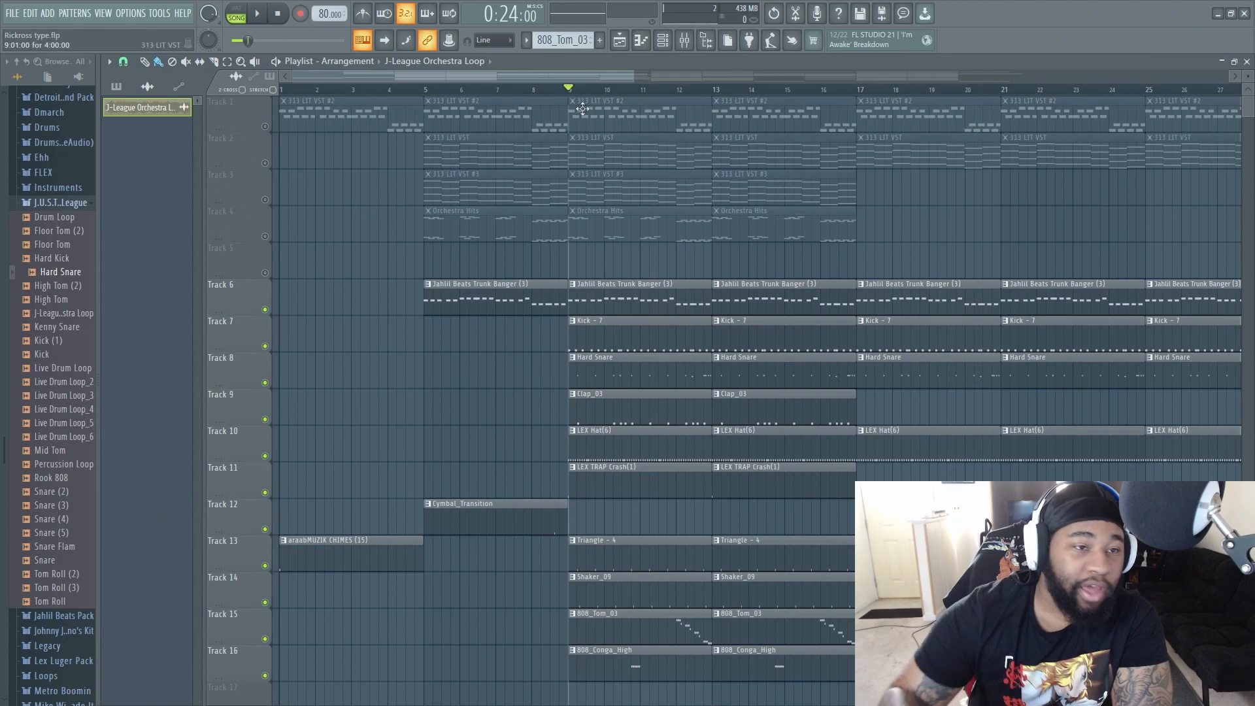
# - Reset playback to the song start, unmute the remaining playlist tracks and save the project
pyautogui.click(278, 15)
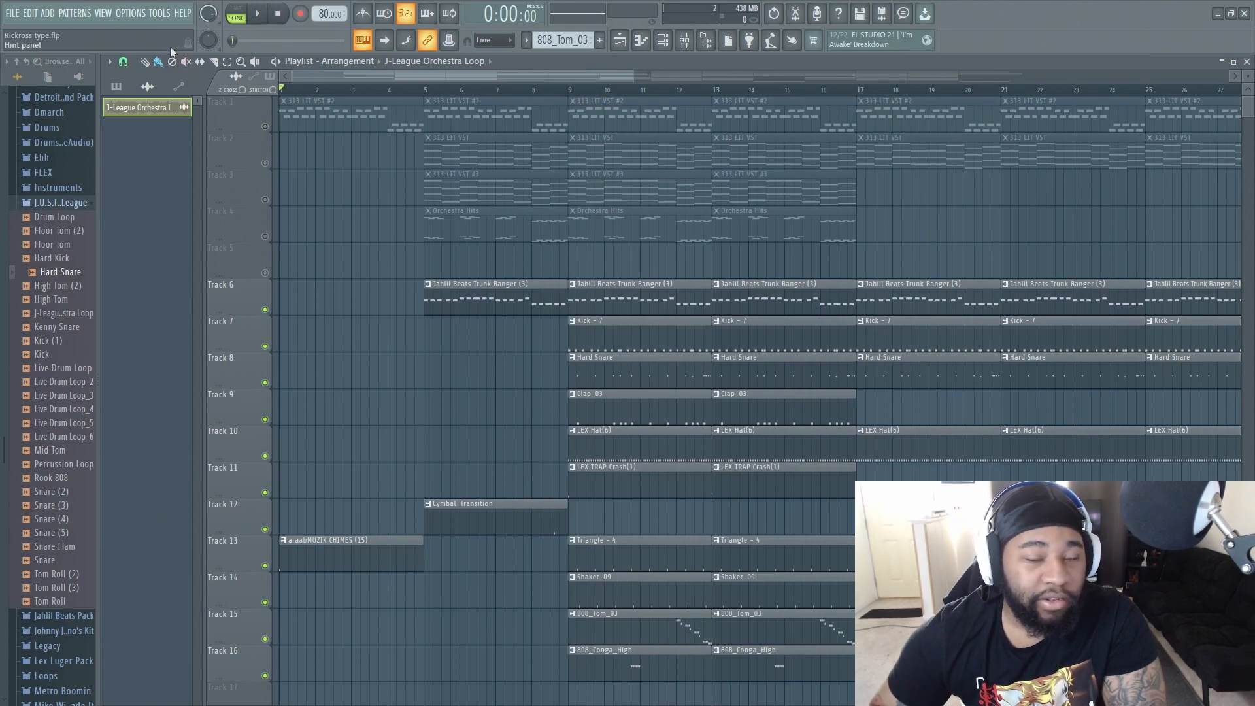
pyautogui.click(265, 126)
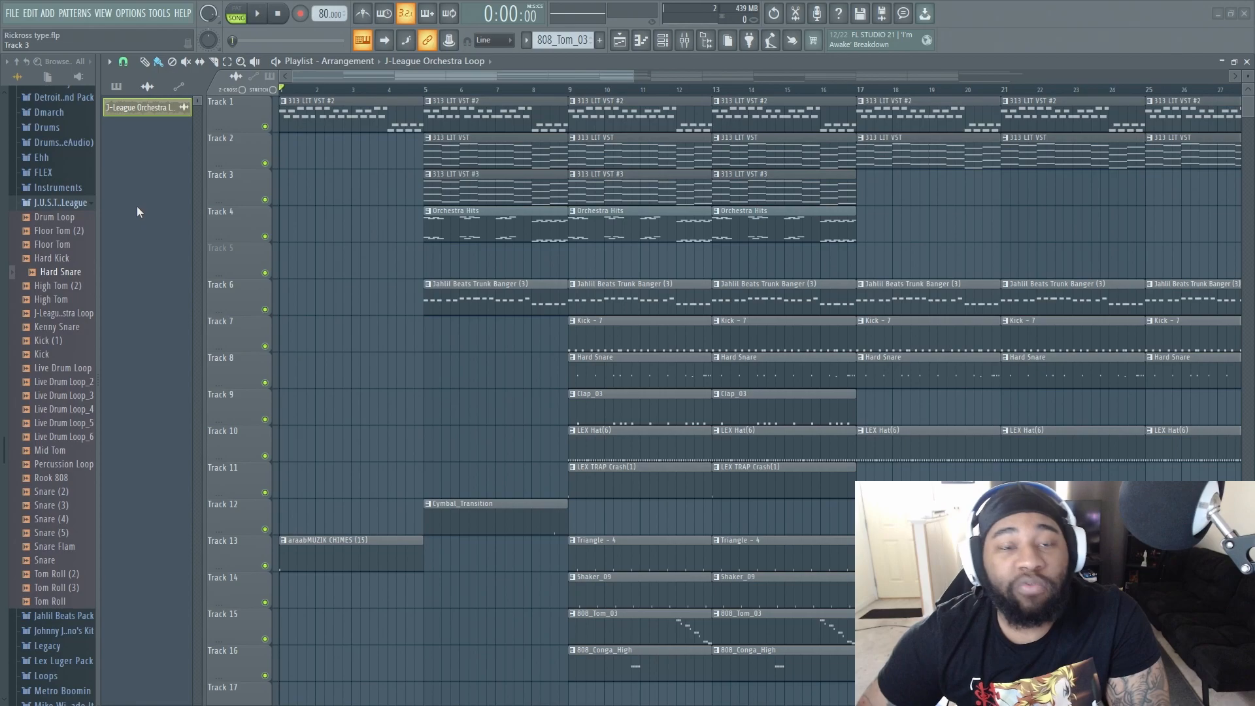
pyautogui.hotkey('ctrl', 's')
# - Look over all the layers from bar 21 through the ending after bar 53 while the full beat plays
pyautogui.scroll(1, 65, 204)
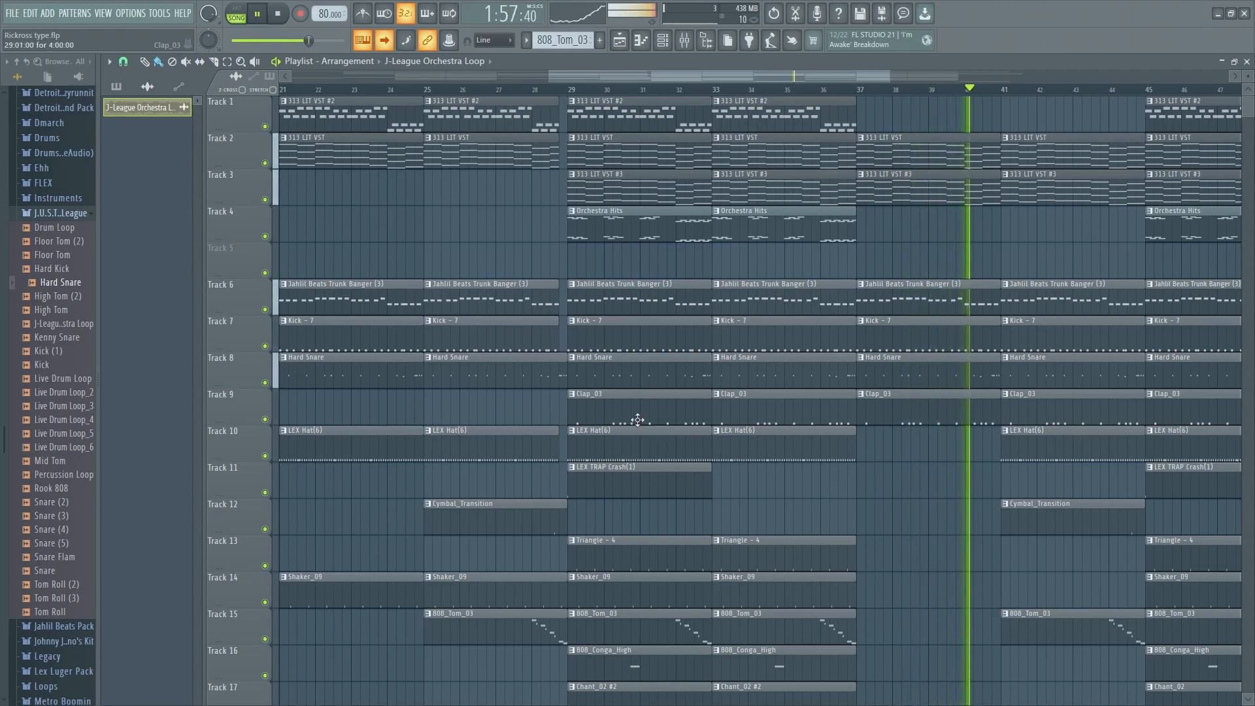
pyautogui.scroll(-2, 823, 458)
pyautogui.scroll(2, 882, 463)
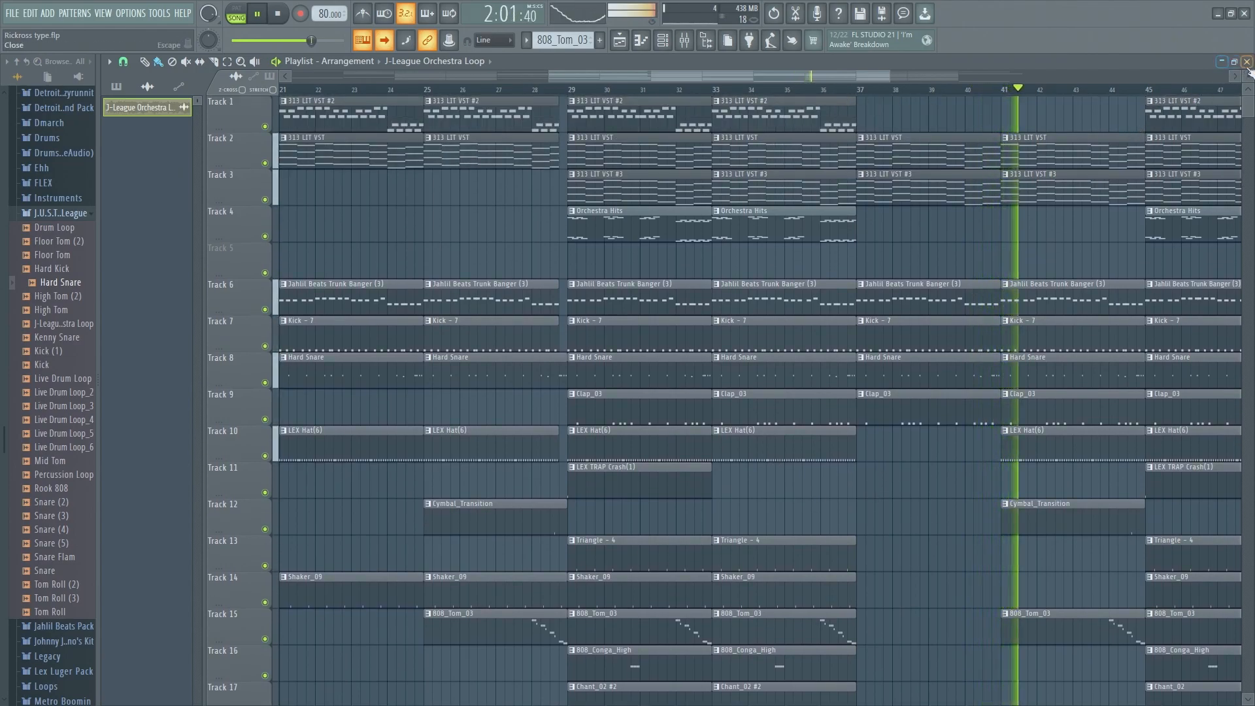
pyautogui.moveTo(1247, 76); pyautogui.dragTo(1247, 82)
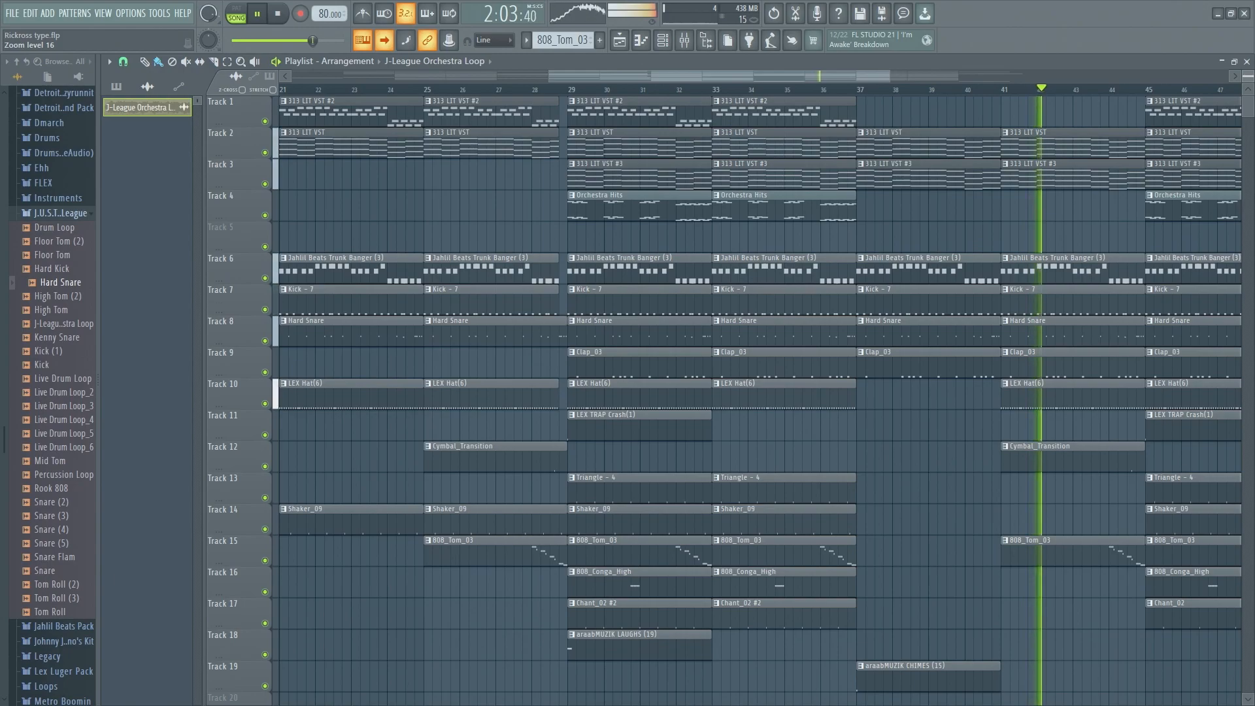
pyautogui.moveTo(835, 75); pyautogui.dragTo(929, 96)
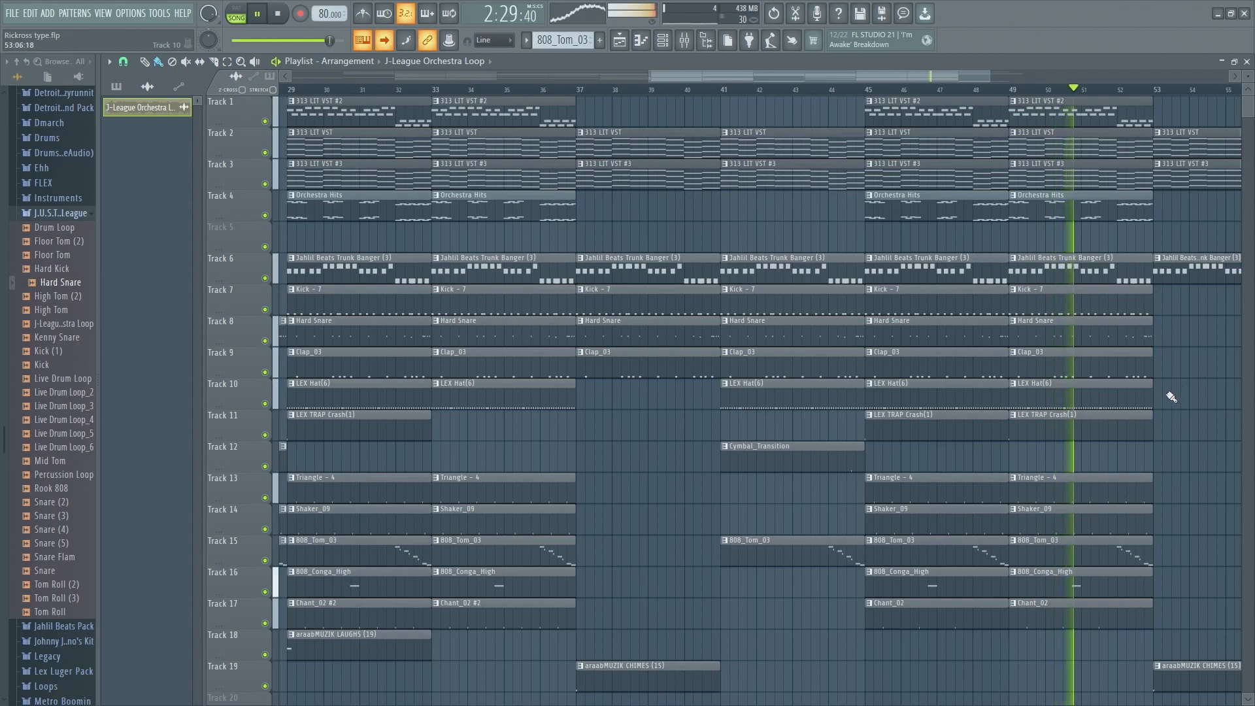
pyautogui.moveTo(868, 80); pyautogui.dragTo(965, 90)
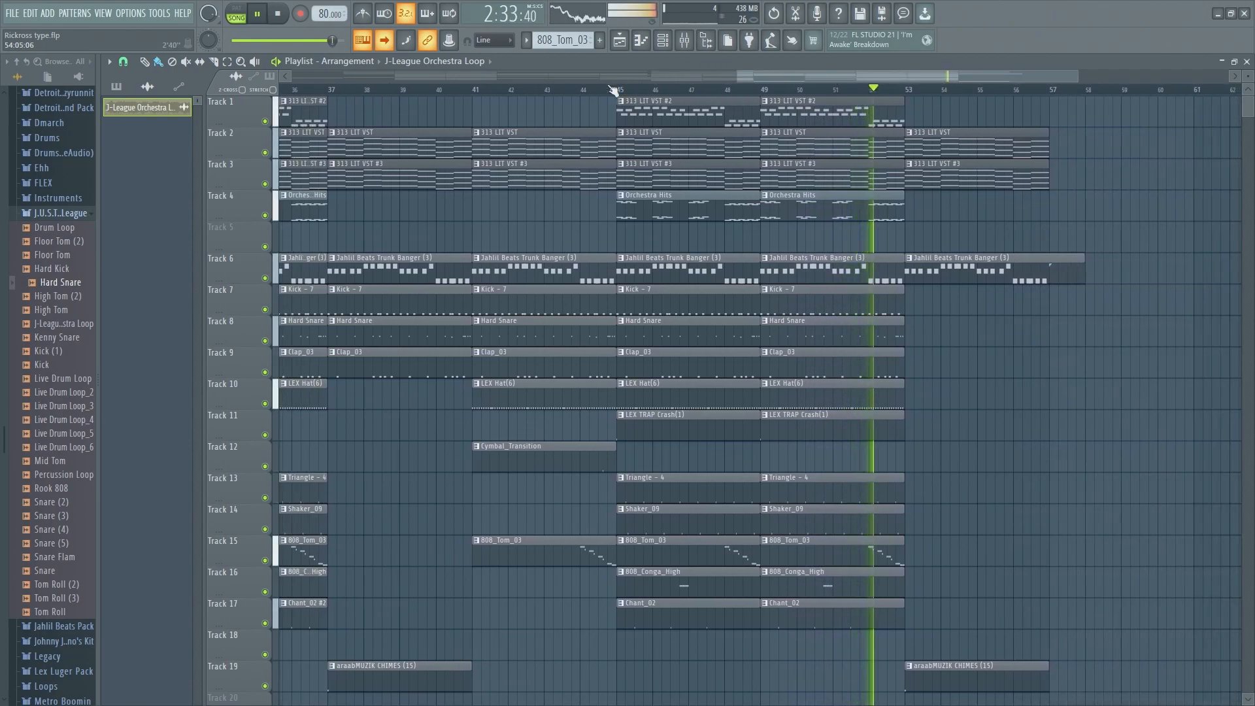